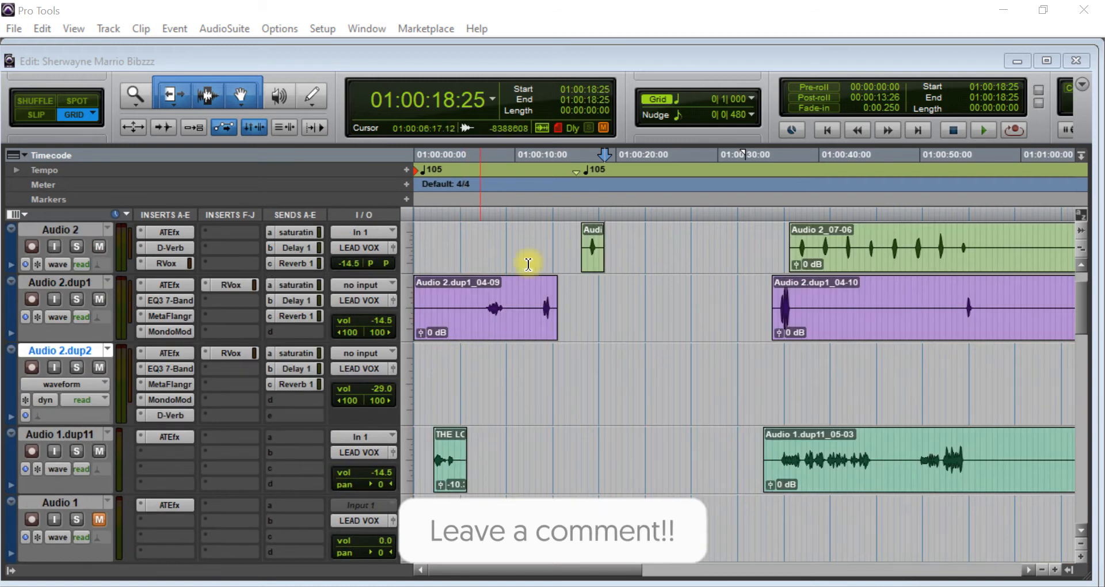
Step: Look over the session's beat and vocal tracks, from the AUD-20211014 instrumental to the harmony tracks
scroll(557, 310, "up", 1)
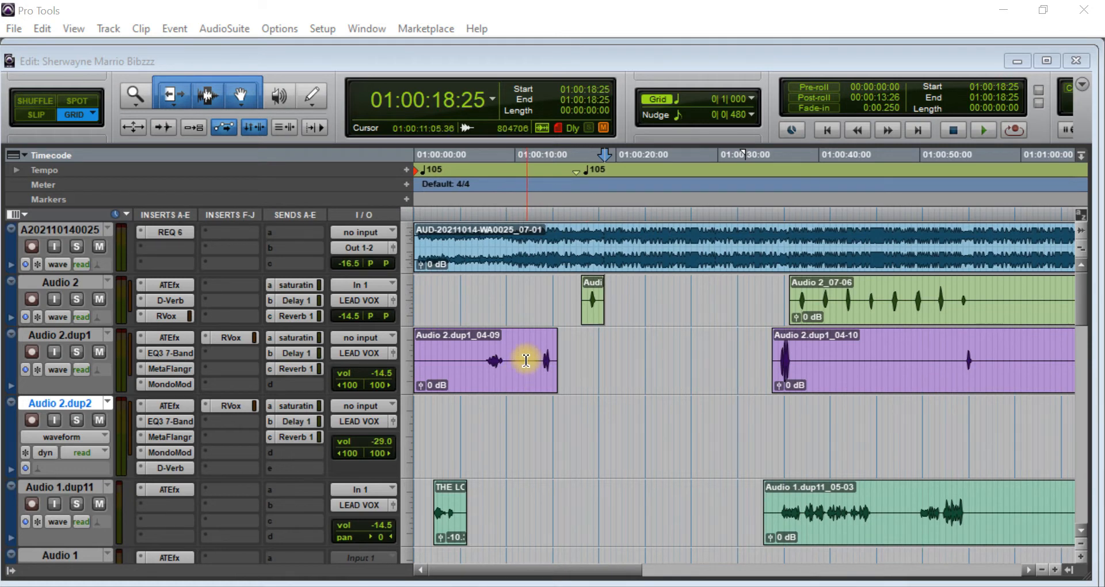
scroll(525, 362, "down", 5)
scroll(526, 359, "down", 1)
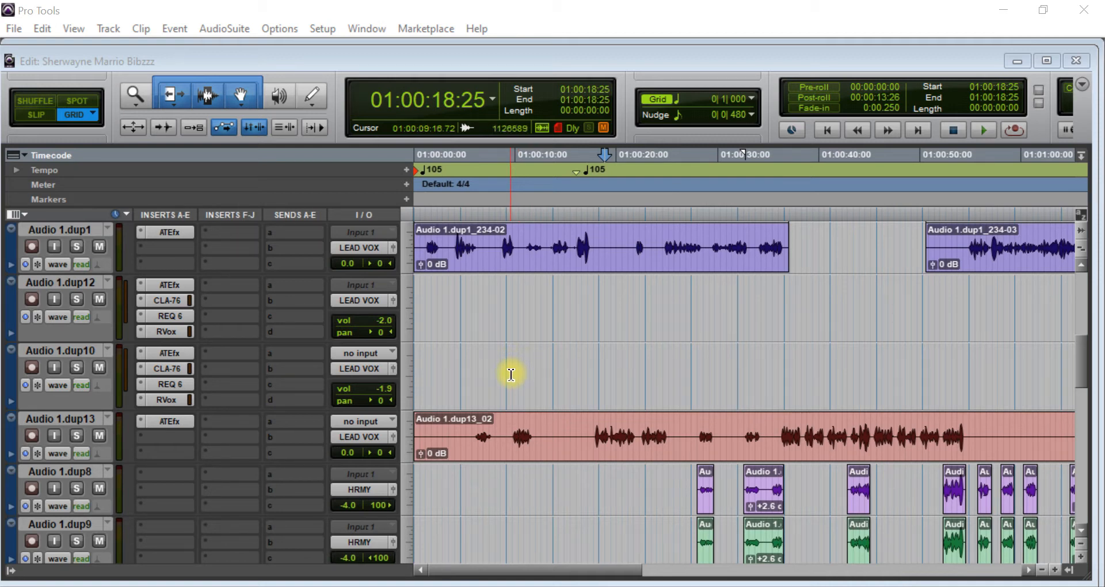
scroll(511, 374, "up", 3)
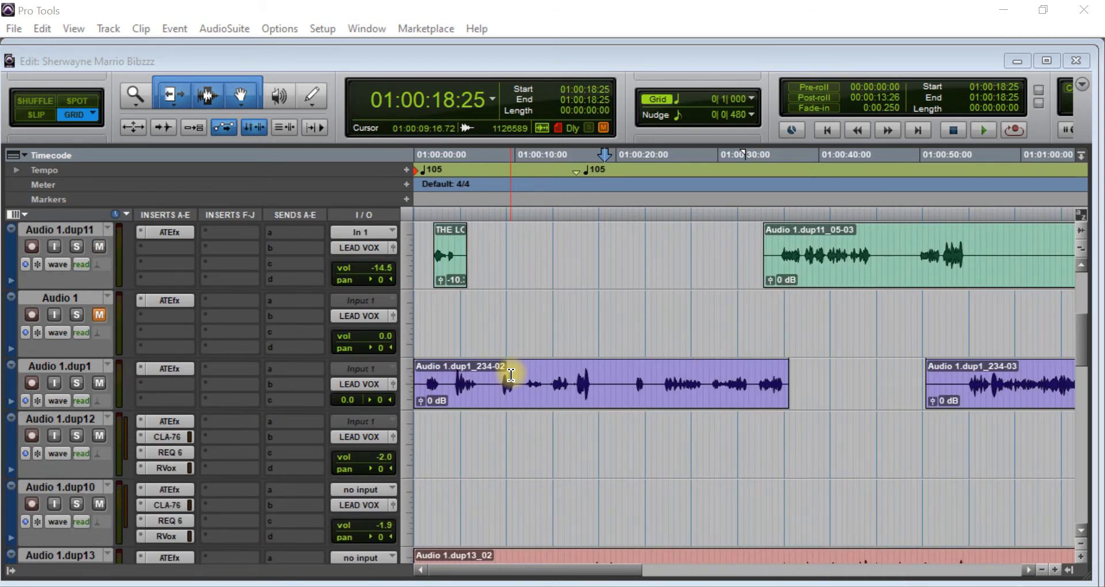
scroll(511, 375, "up", 4)
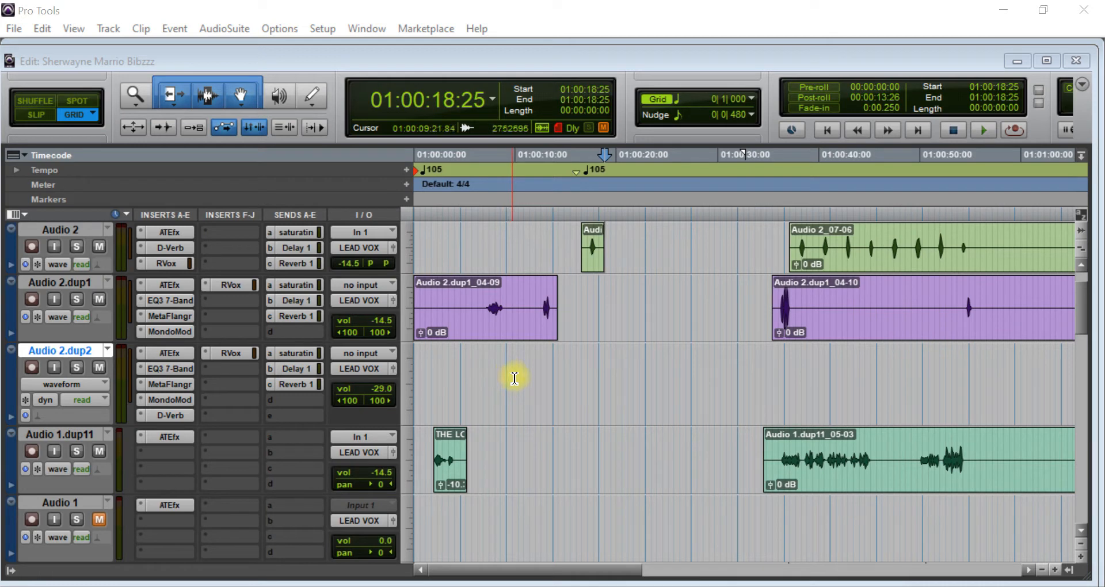
scroll(555, 475, "up", 1)
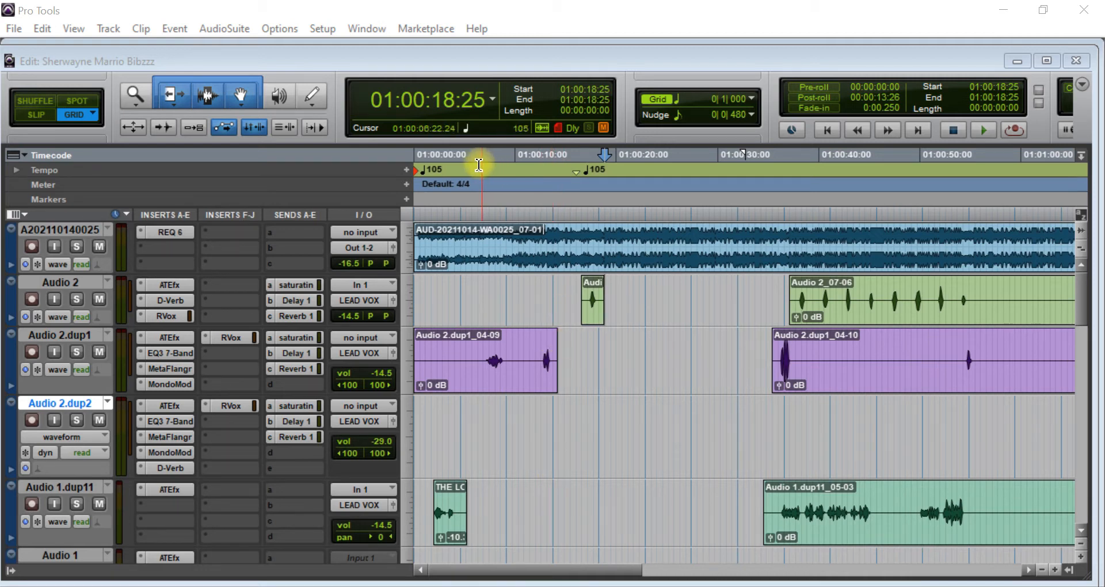
Step: Play the mix from 01:00:01:04 to hear the full vocal processing, reviewing the vocal tracks before stopping playback
left_click(424, 156)
left_click(424, 156)
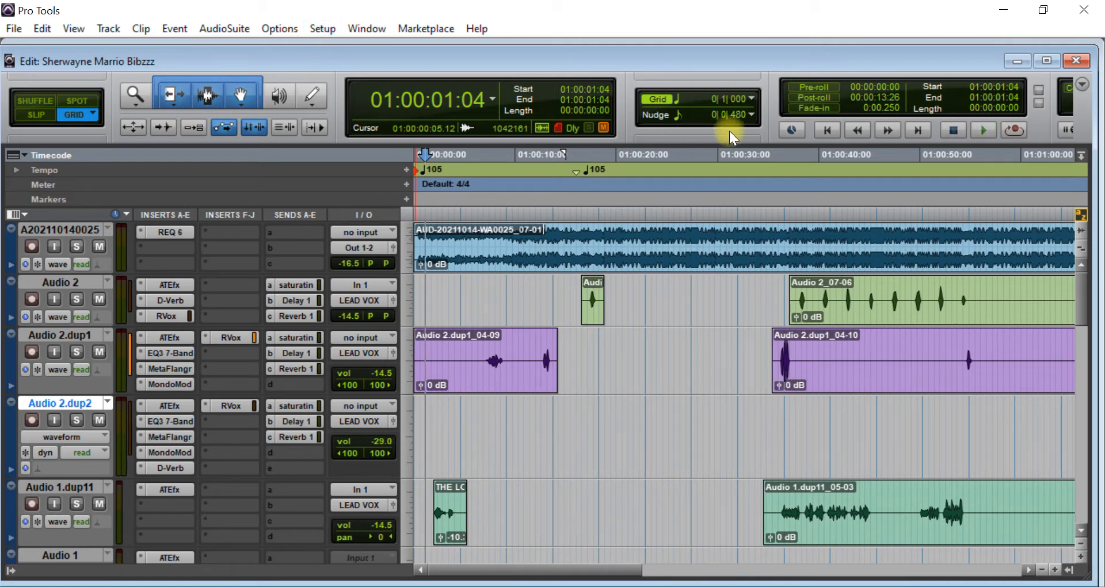
left_click(983, 130)
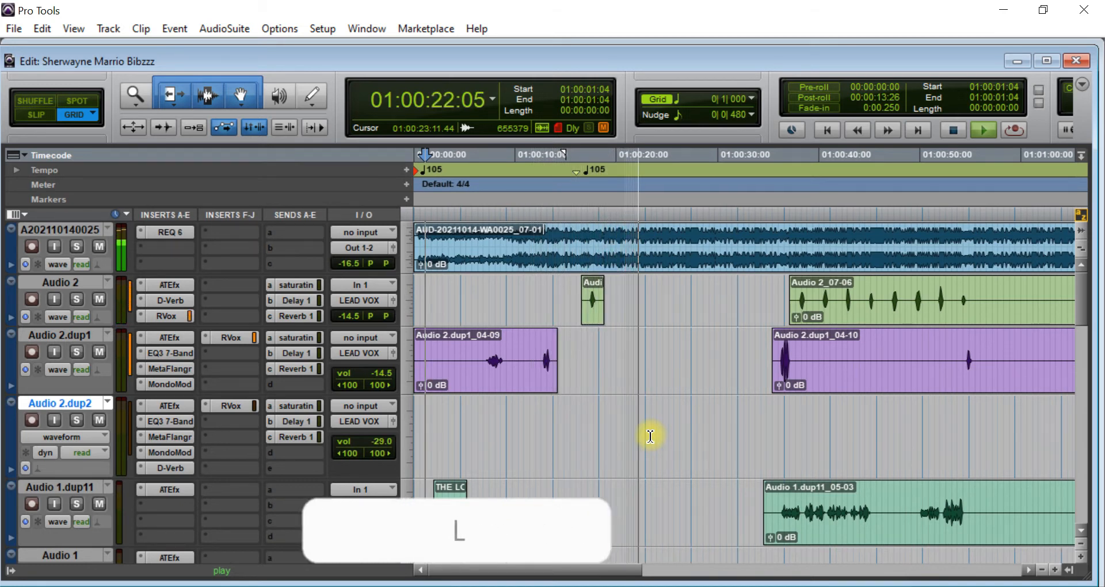
scroll(651, 436, "down", 10)
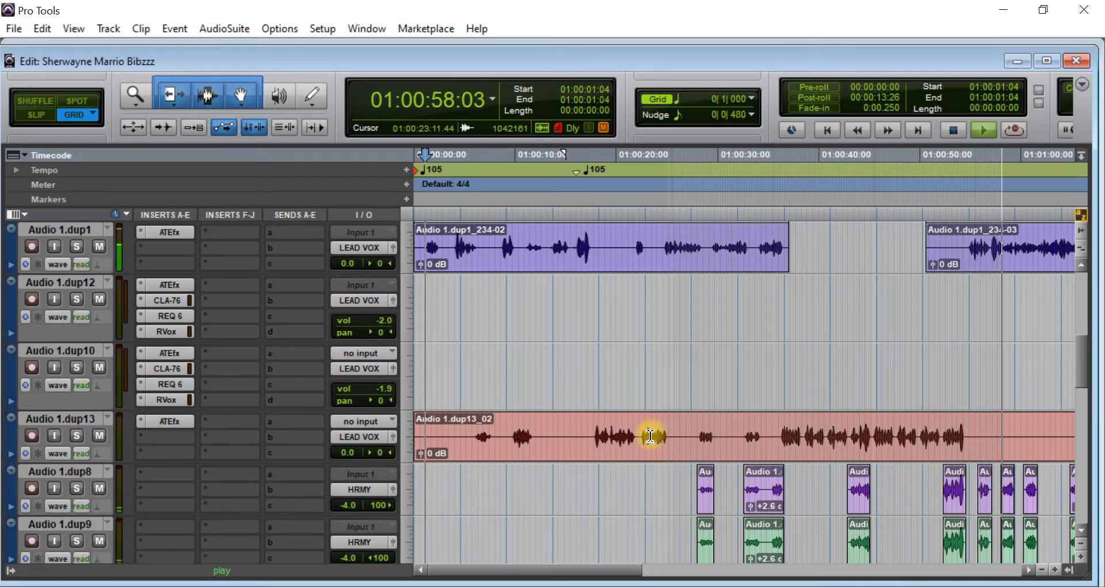
key("space")
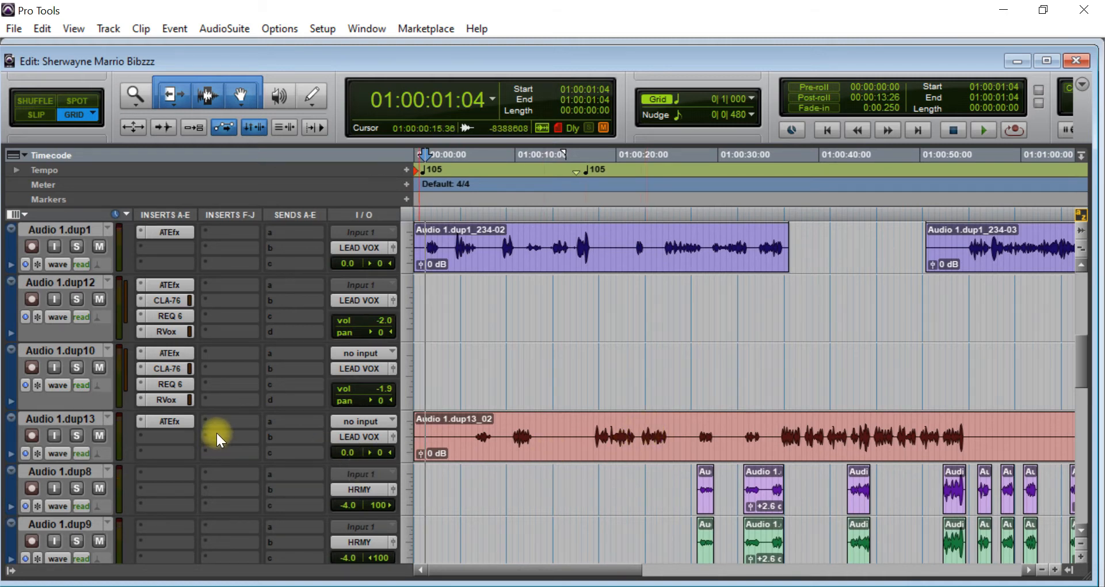
Step: Bypass the F6, CLA-2A and REQ 6 inserts on the Aux 1 lead vocal bus
scroll(216, 433, "down", 10)
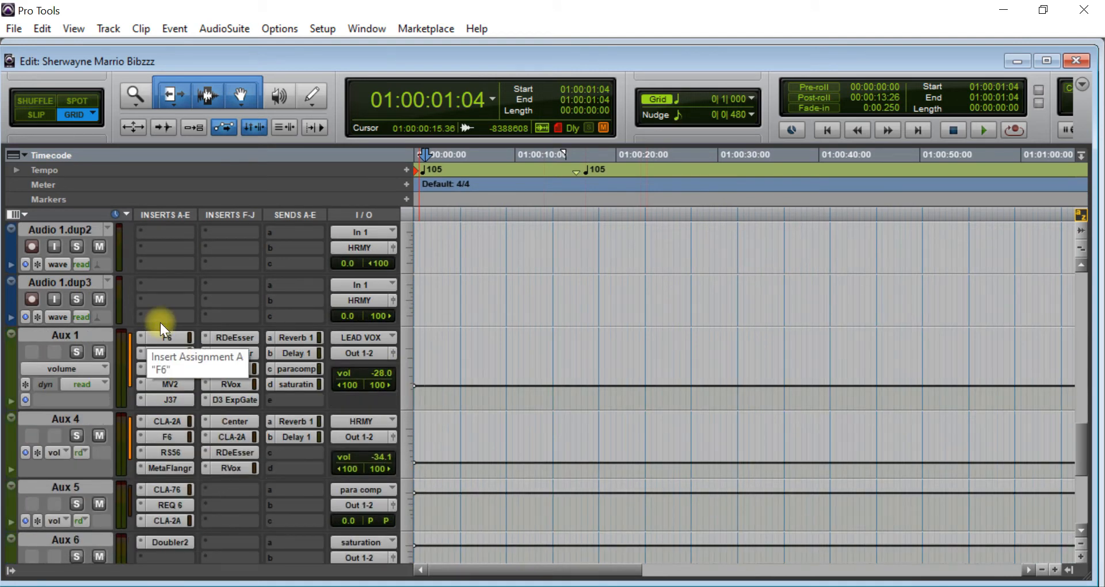
left_click(151, 336)
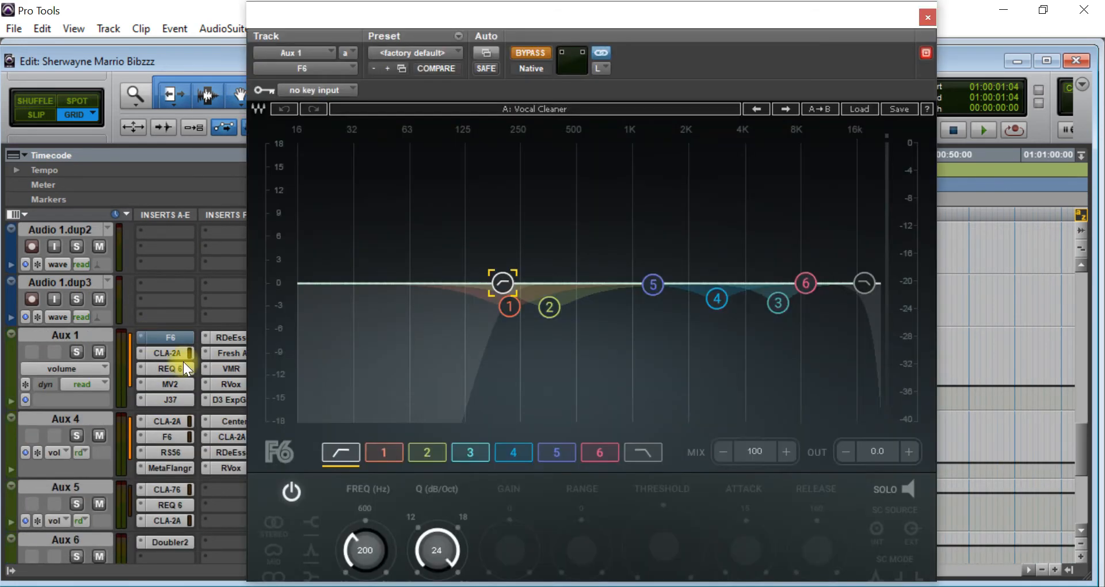
left_click(175, 353)
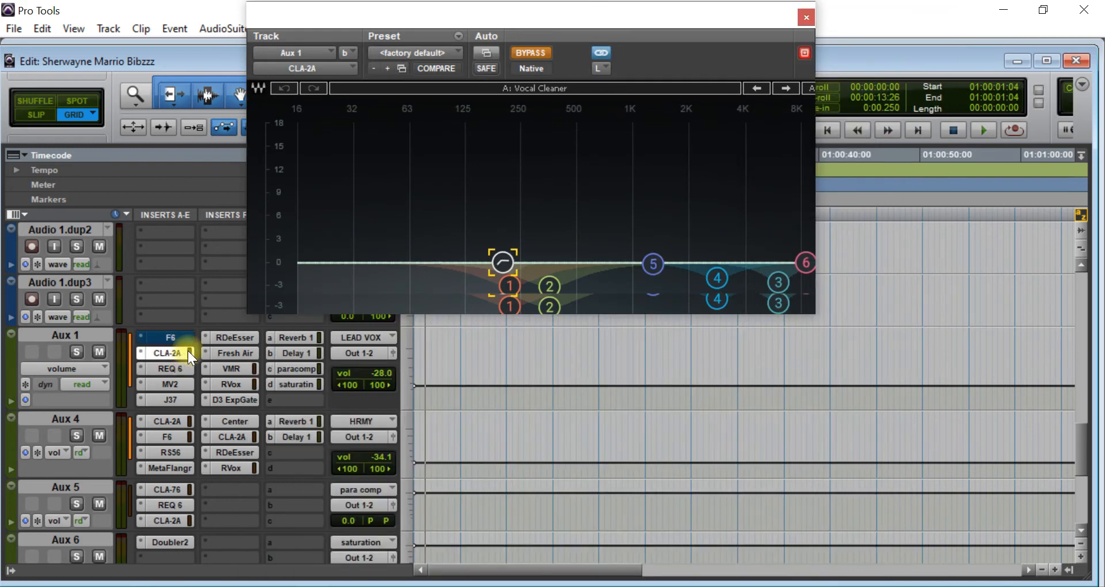
left_click(530, 52)
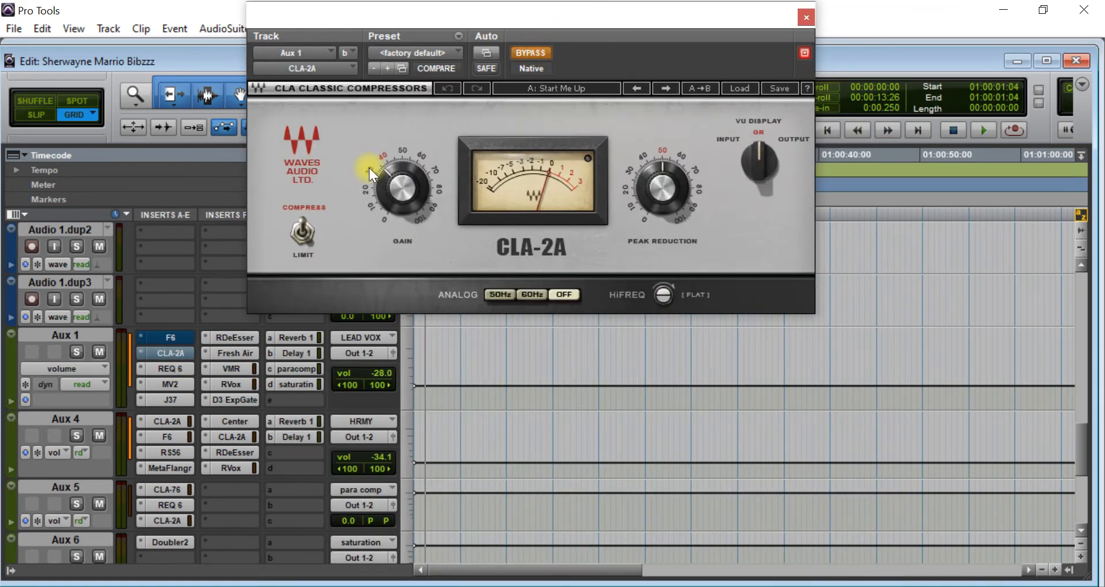
left_click(177, 371)
left_click(519, 53)
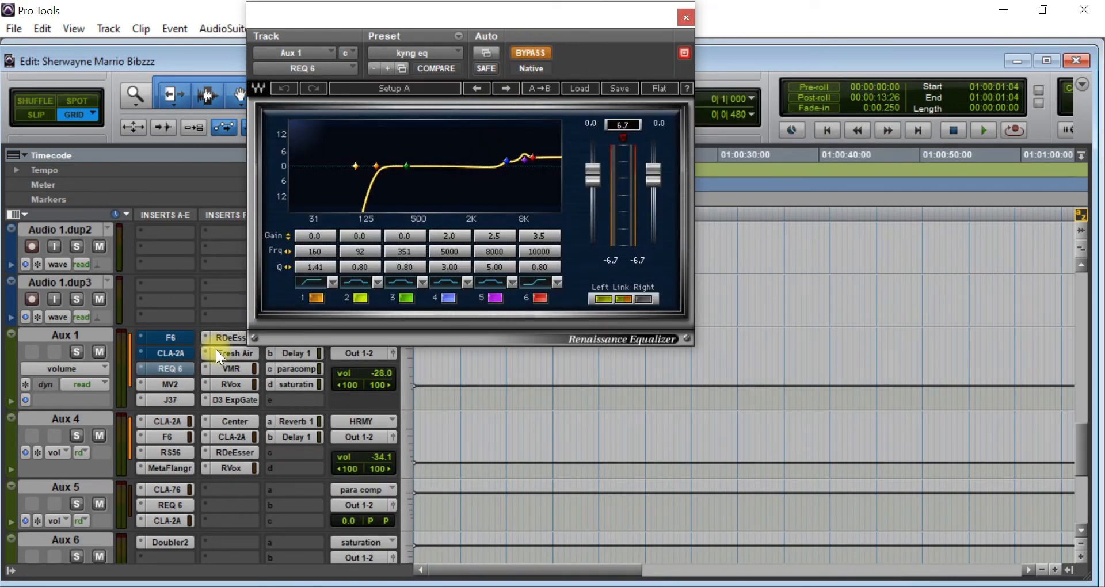
Step: Bypass the MV2 and J37 inserts on Aux 1 and close the plug-in window
left_click(185, 384)
left_click(539, 53)
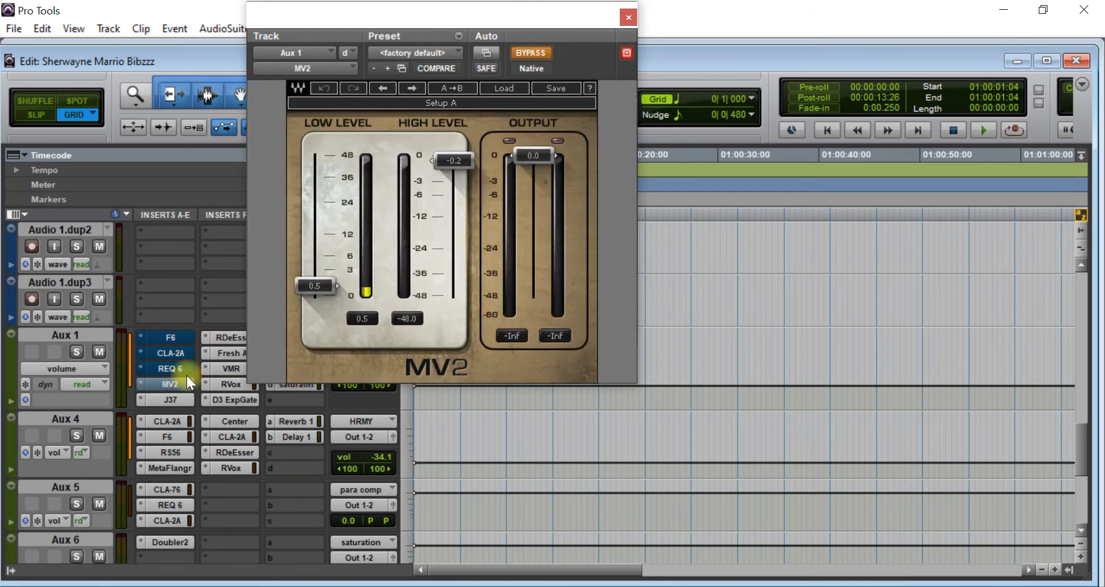
left_click(171, 399)
left_click(535, 52)
left_click(883, 17)
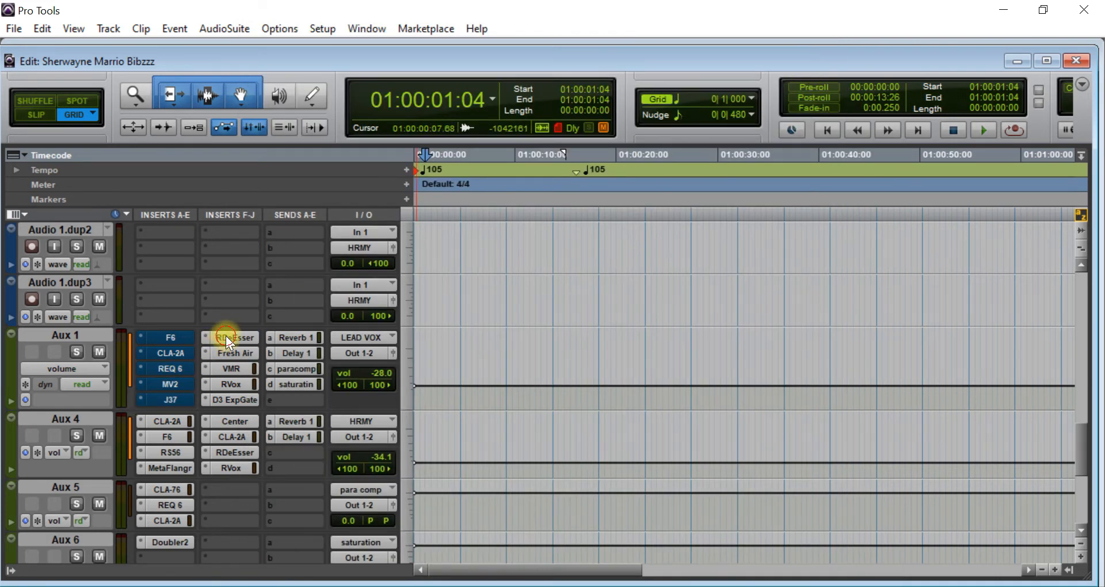
Step: Bypass the RDeEsser and Fresh Air inserts on Aux 1 and close the plug-in window
left_click(226, 337)
left_click(526, 53)
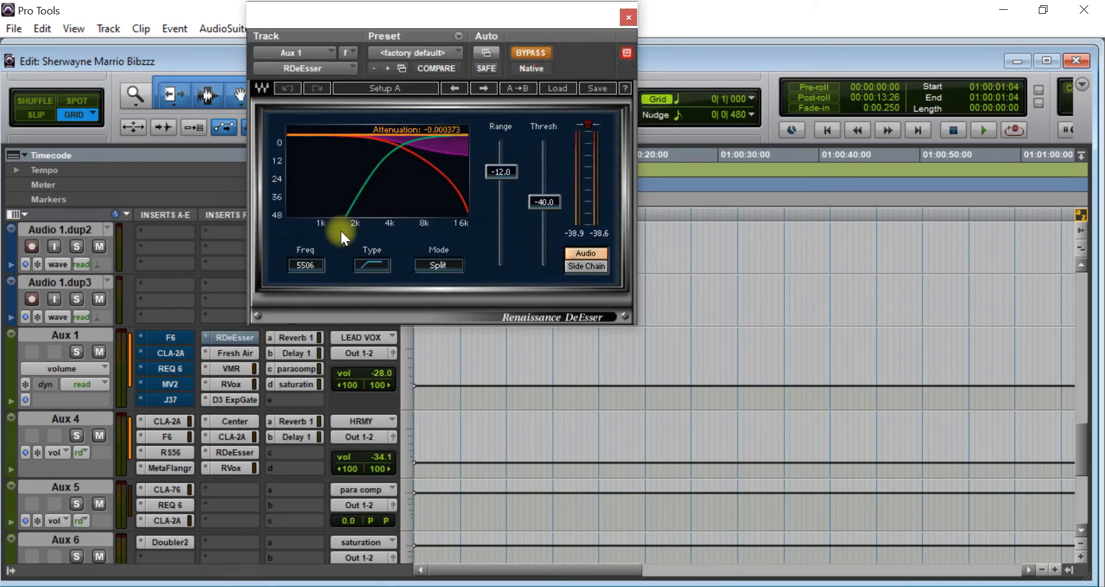
left_click(223, 354)
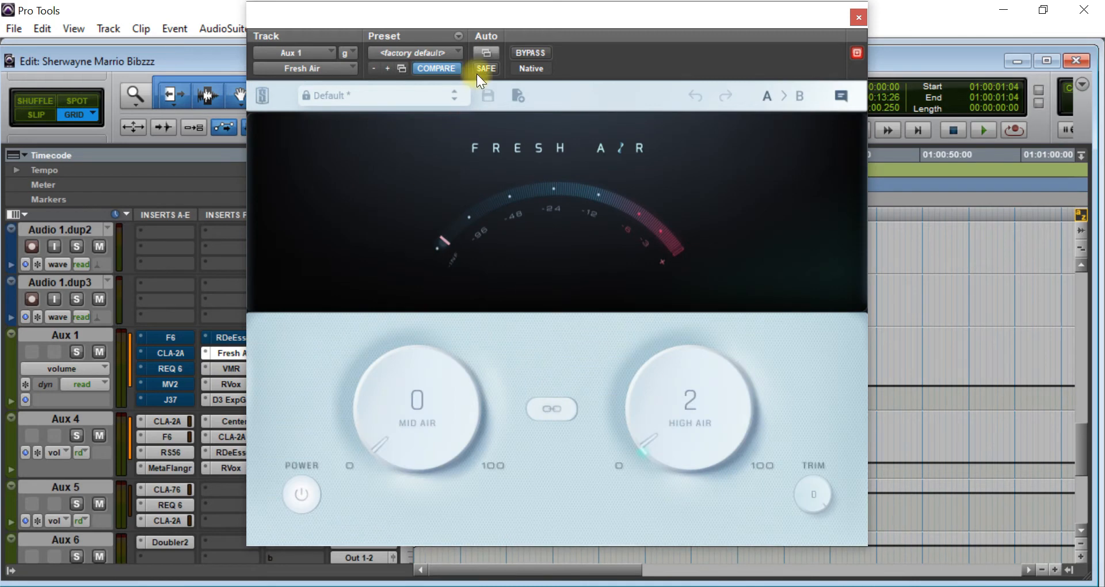
left_click(539, 52)
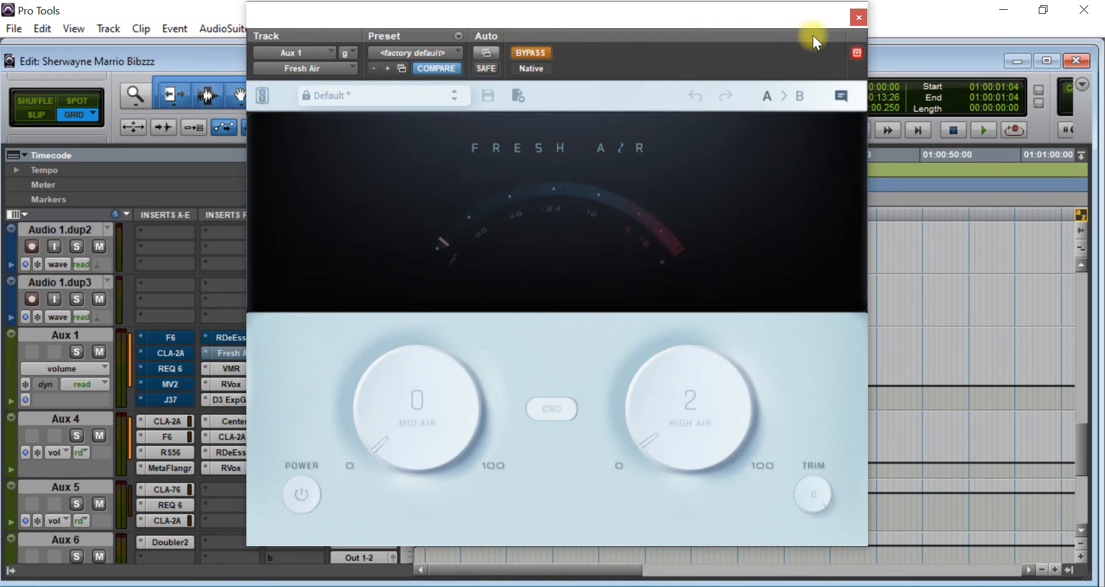
left_click(858, 17)
Step: Bypass the Virtual Mix Rack (VMR) insert on Aux 1 and close its window
left_click(239, 365)
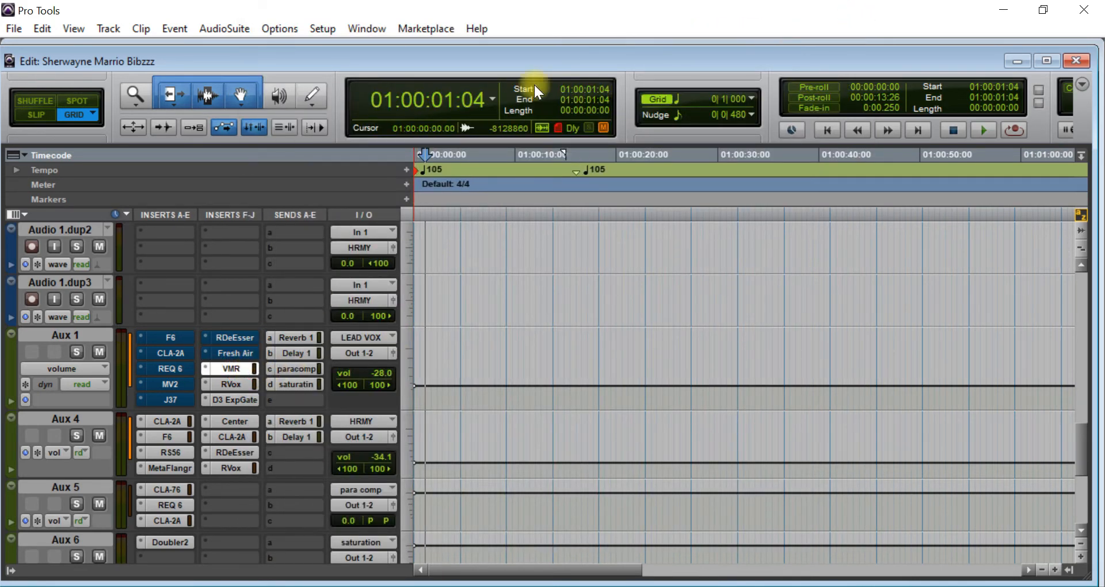
left_click(233, 368)
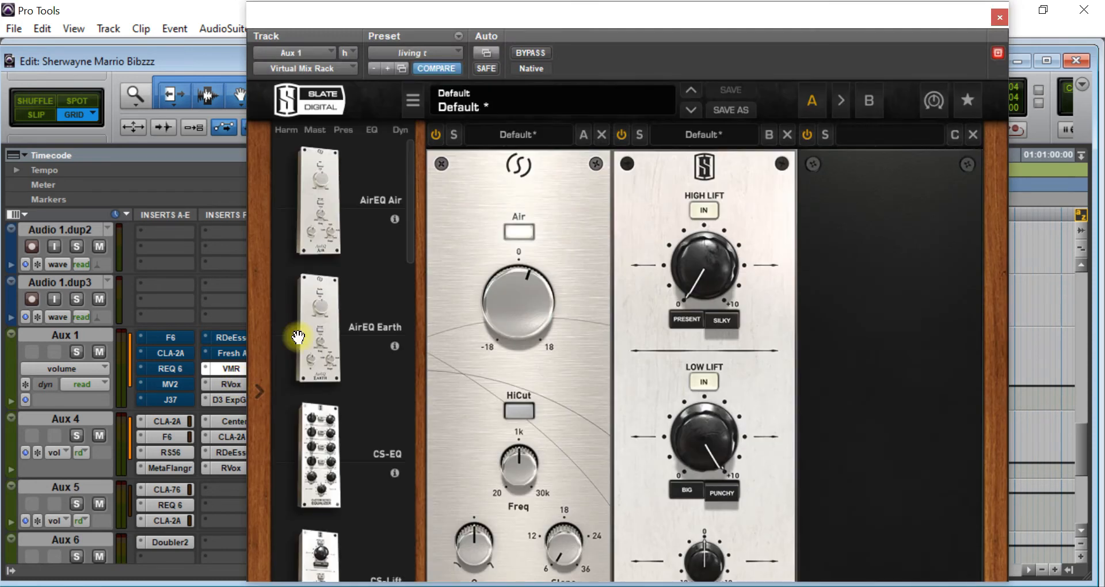
left_click(535, 53)
left_click(999, 18)
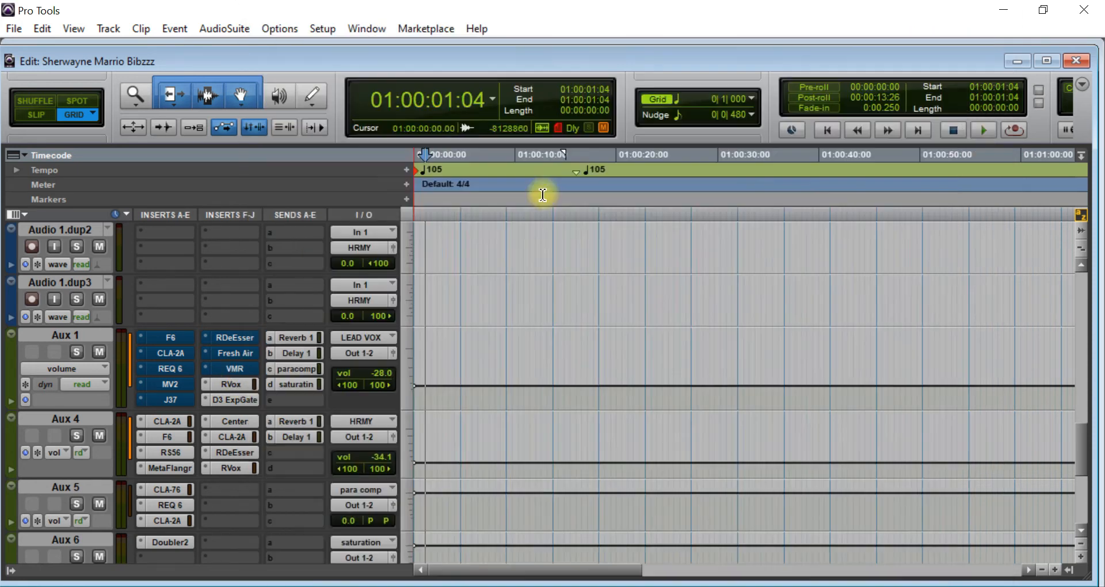
Step: Bypass the RVox and Dyn3 Expander/Gate inserts on Aux 1 and close the plug-in window
left_click(240, 383)
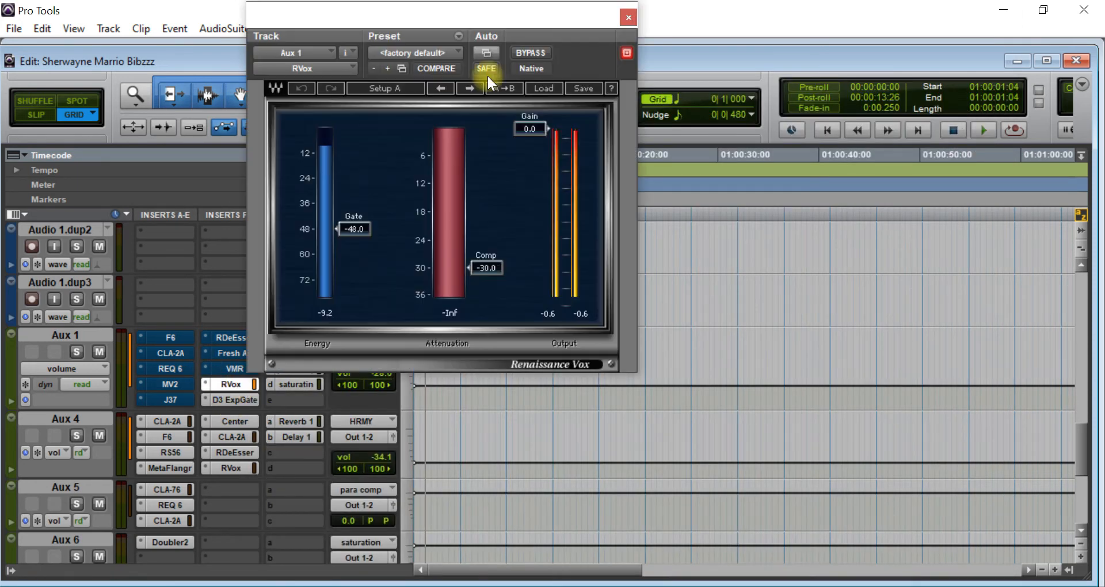
left_click(532, 50)
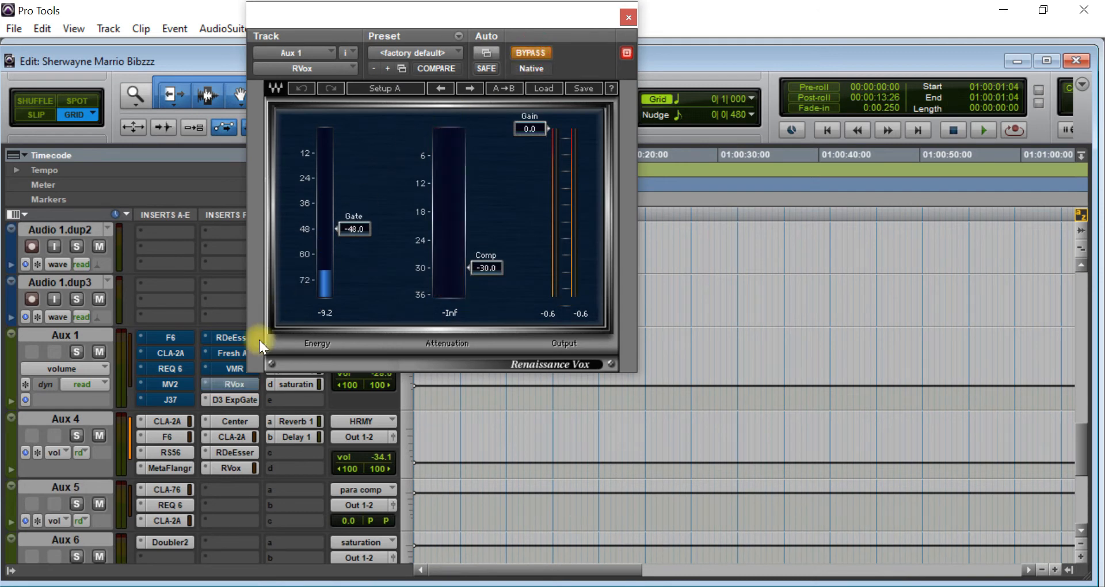
left_click(229, 398)
left_click(532, 53)
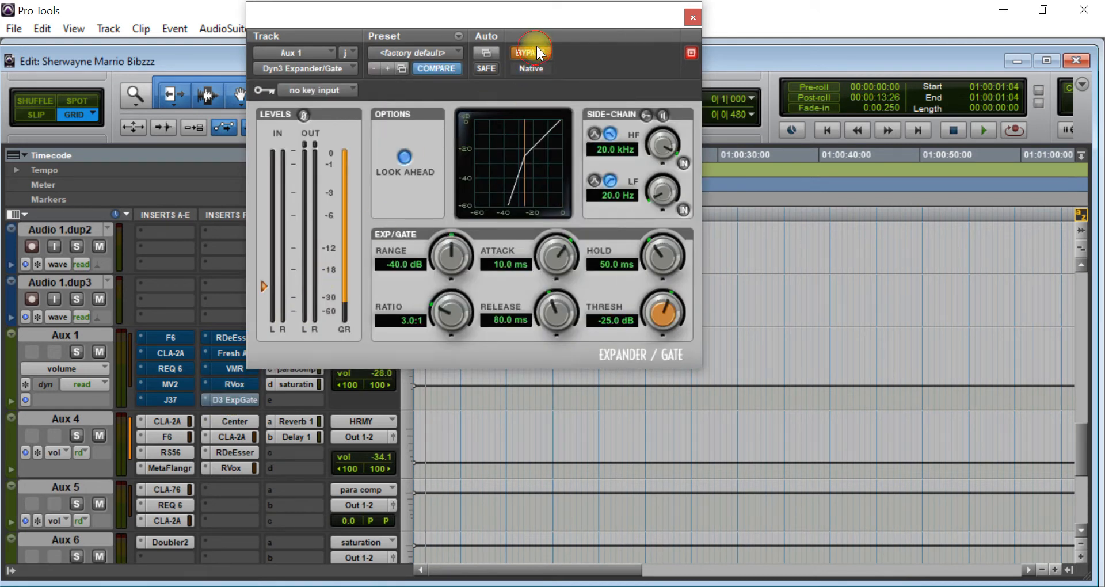
left_click(690, 18)
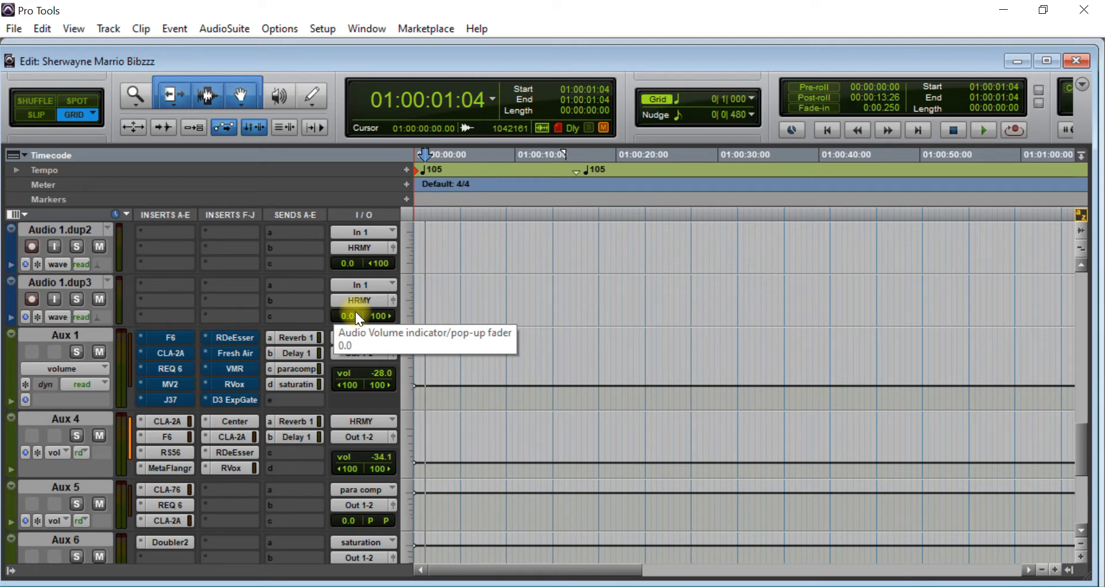
Step: Examine the D-Verb reverb settings on the Aux 2 return track, then close the plug-in
scroll(205, 470, "down", 2)
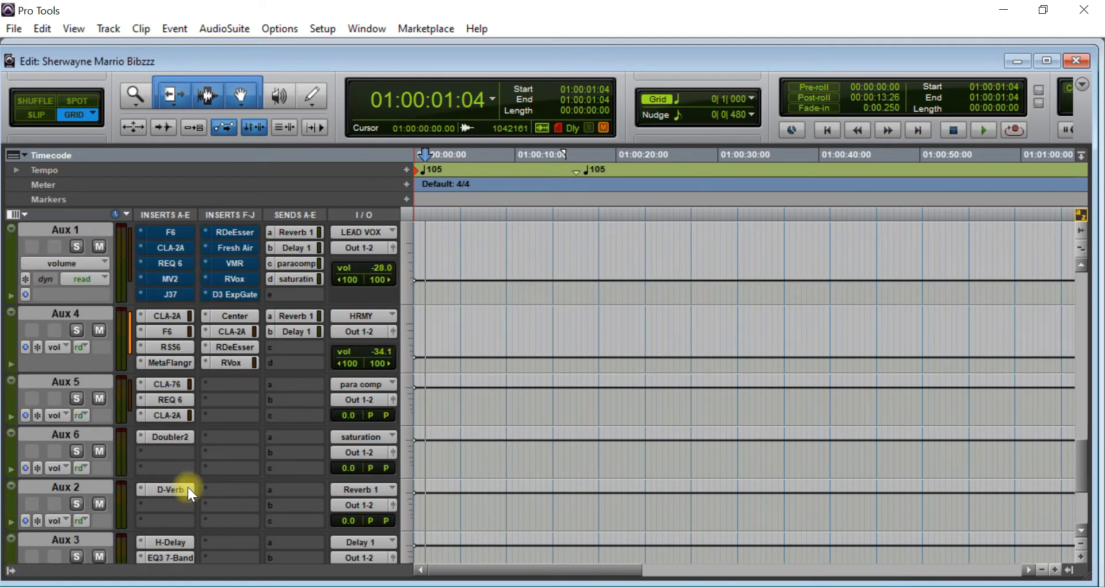
left_click(181, 485)
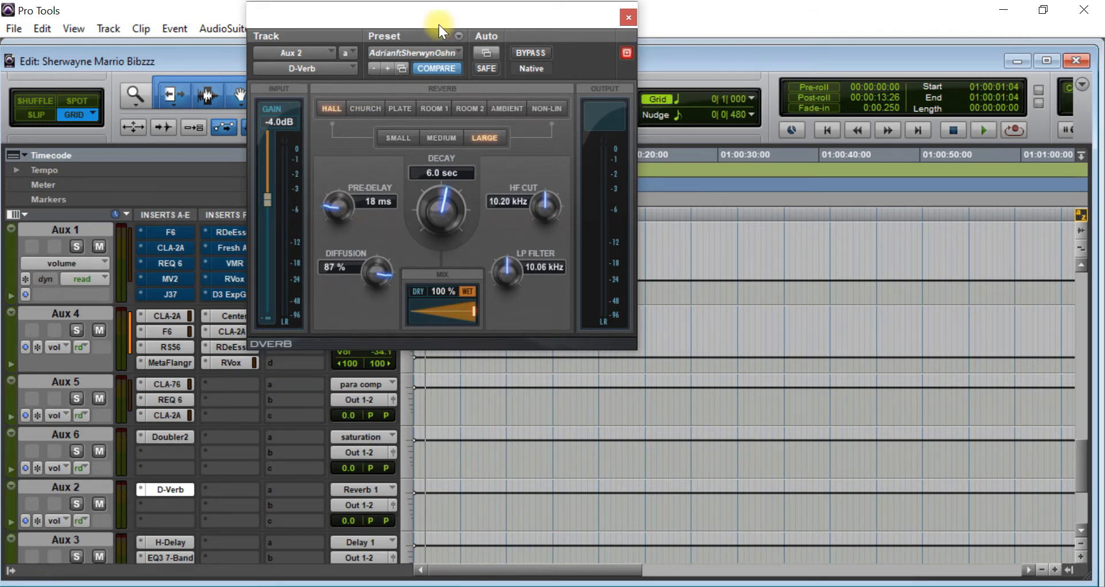
left_click_drag(441, 19, 608, 161)
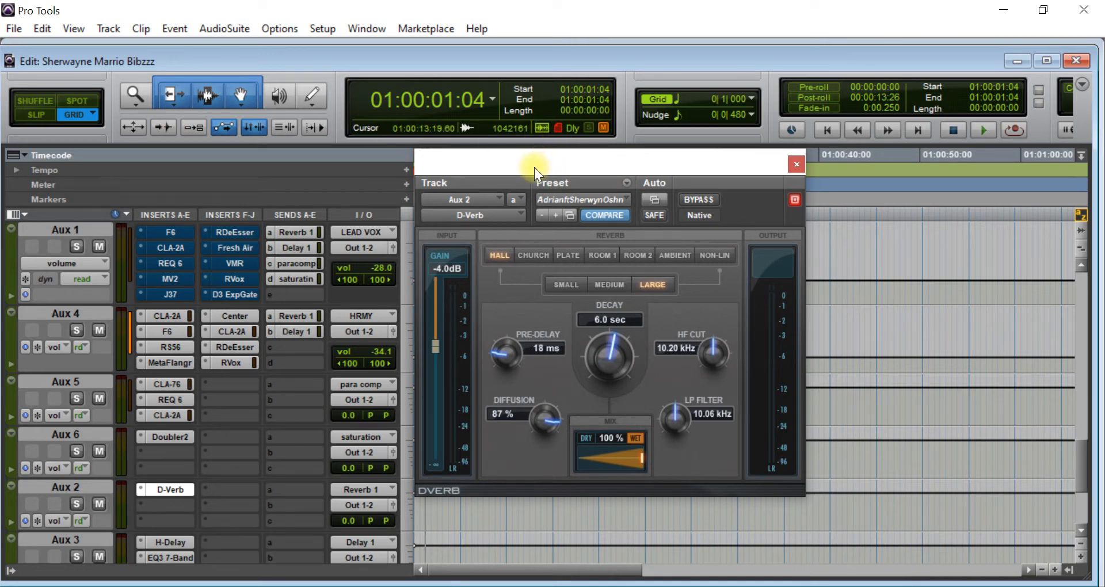
left_click(797, 167)
Step: Lower the para comp send level on Aux 1 to -∞
scroll(302, 328, "up", 5)
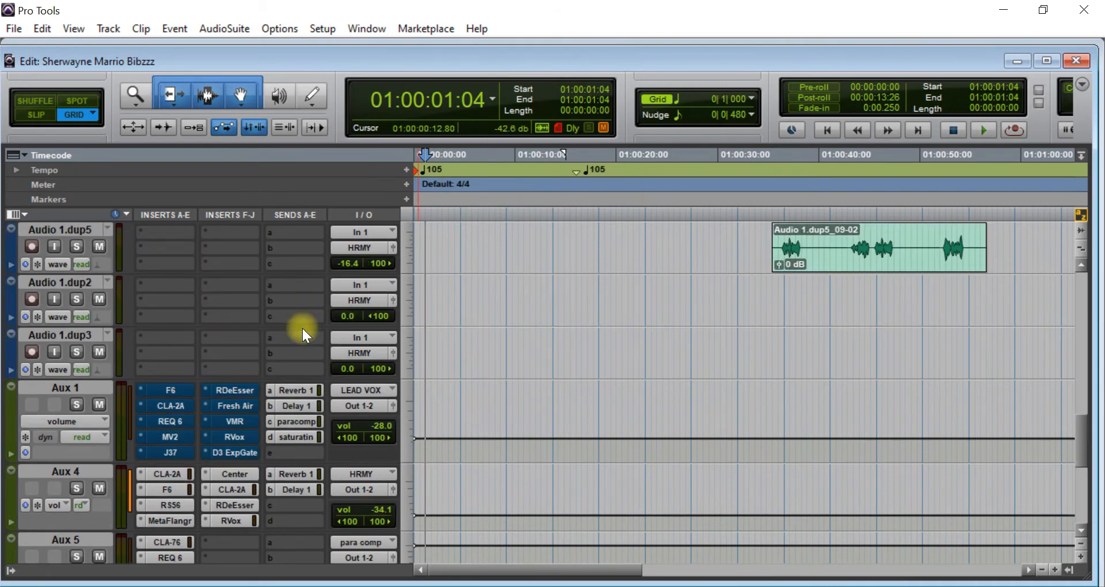
scroll(304, 322, "down", 3)
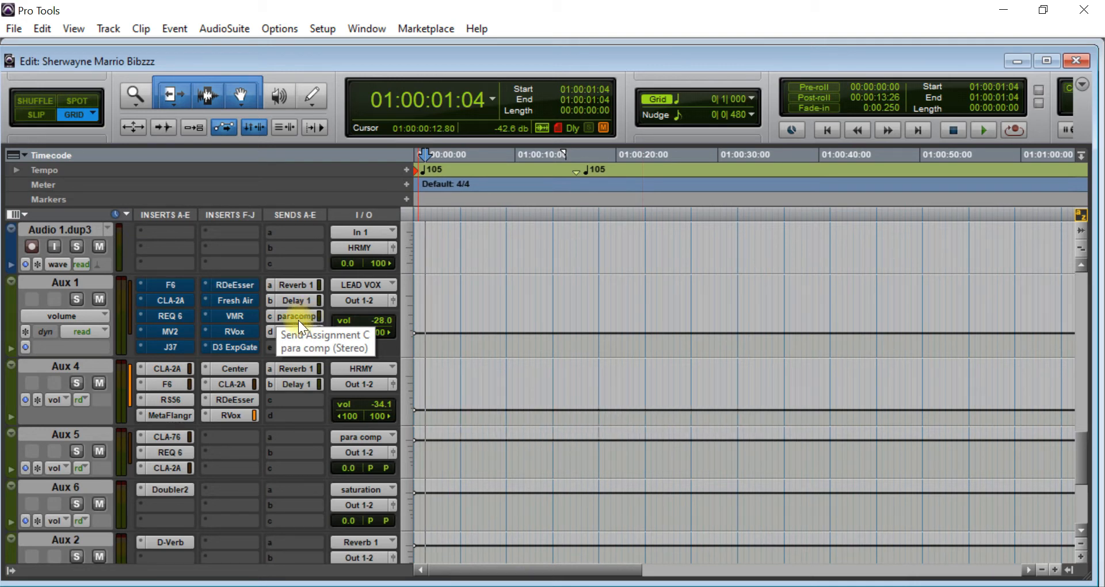
left_click(298, 316)
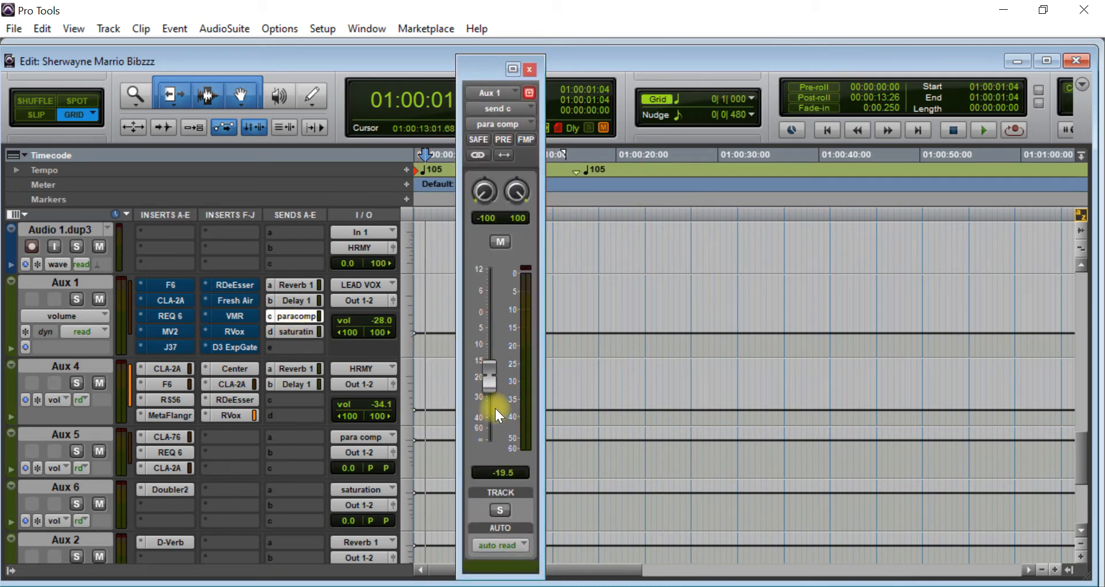
left_click_drag(496, 384, 495, 520)
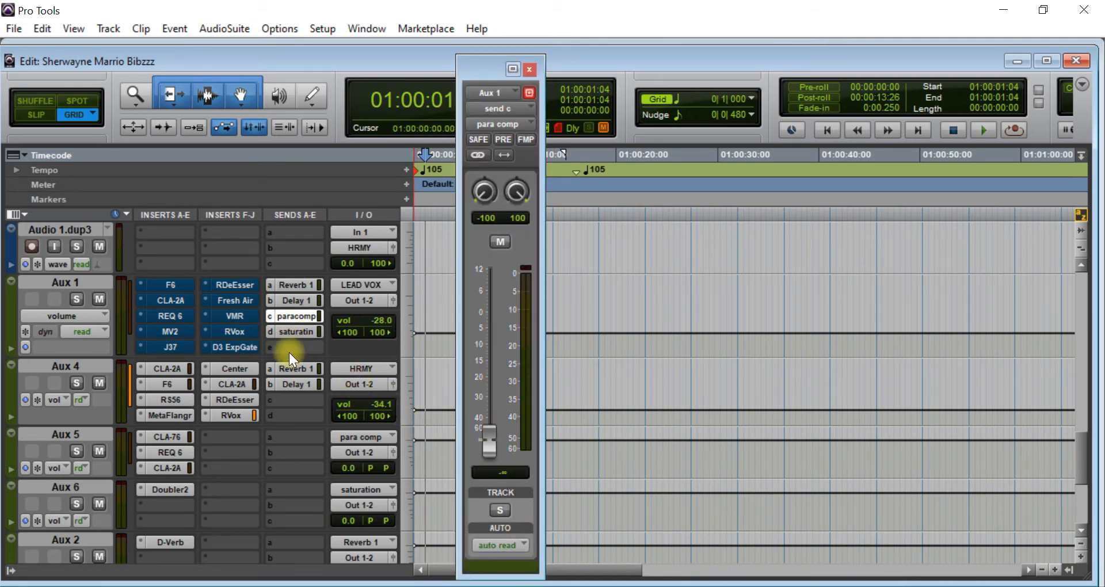
Step: Lower the saturation and Delay 1 send levels on Aux 1 to -∞
left_click(289, 331)
left_click_drag(493, 361, 488, 434)
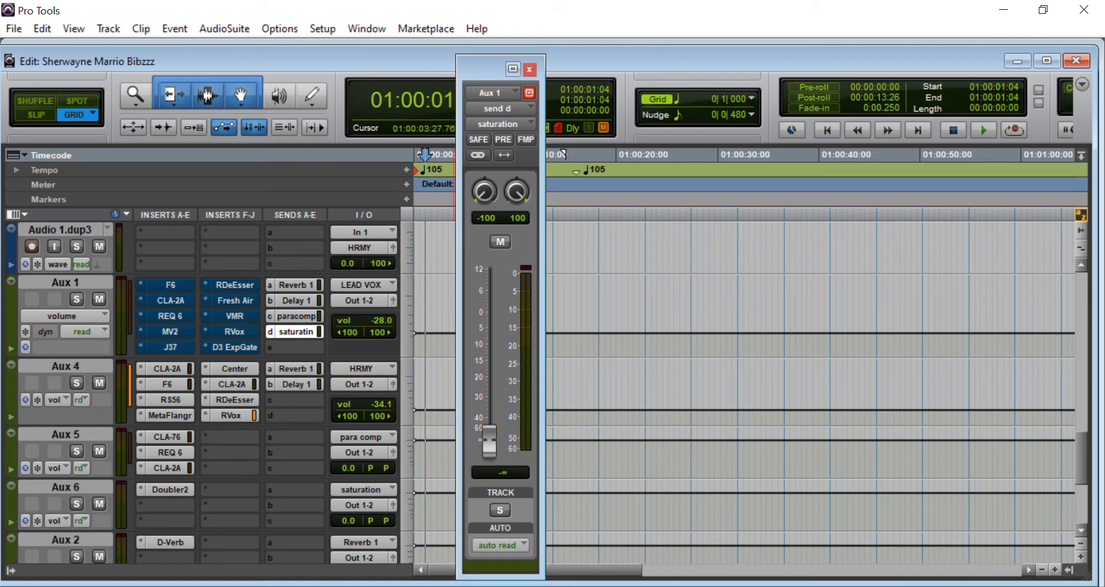
left_click(299, 303)
left_click_drag(487, 401, 481, 509)
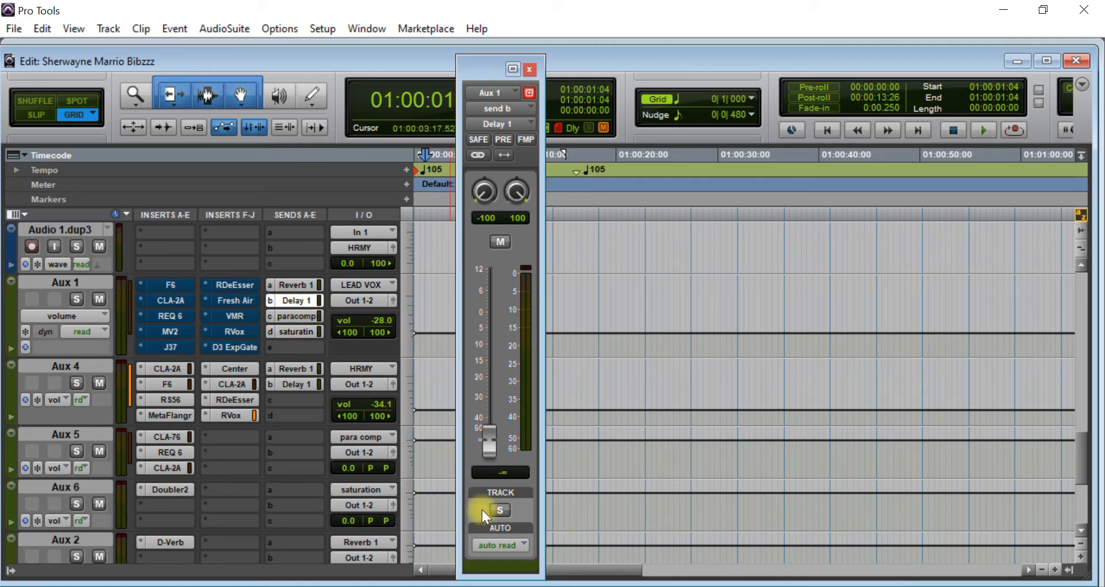
Step: Lower the Reverb 1 send level on Aux 1 to -∞, start playback and close the send window
left_click(302, 283)
left_click_drag(493, 336, 498, 568)
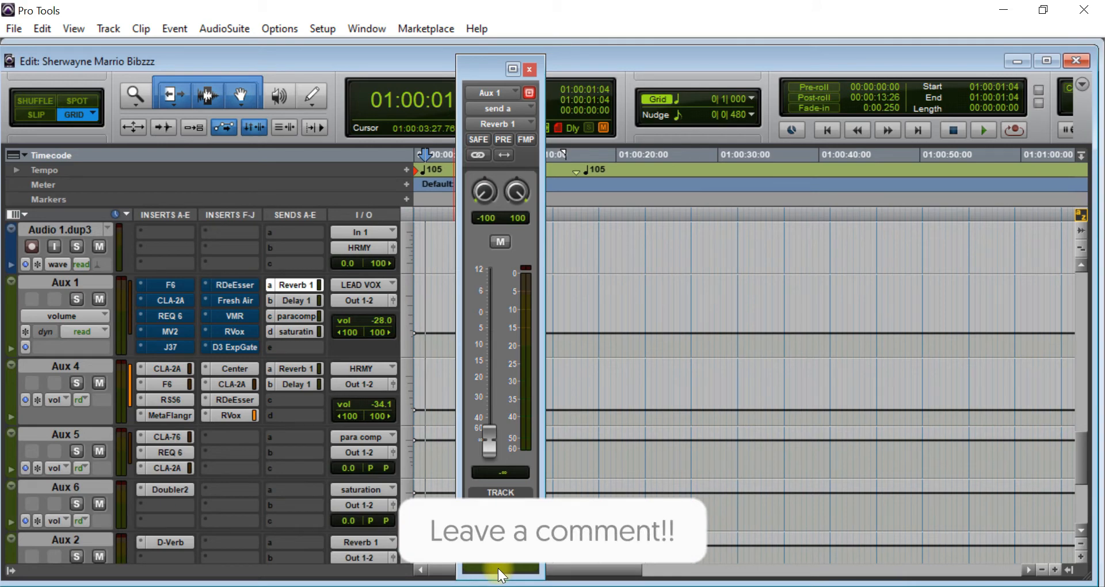
key("space")
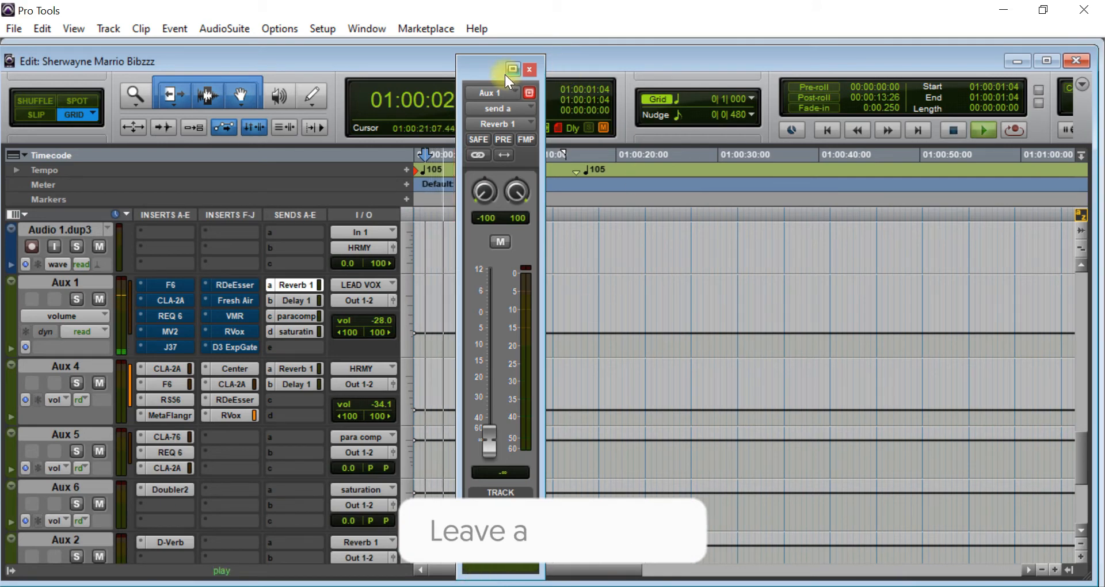
left_click(530, 69)
scroll(501, 323, "up", 5)
scroll(501, 324, "up", 10)
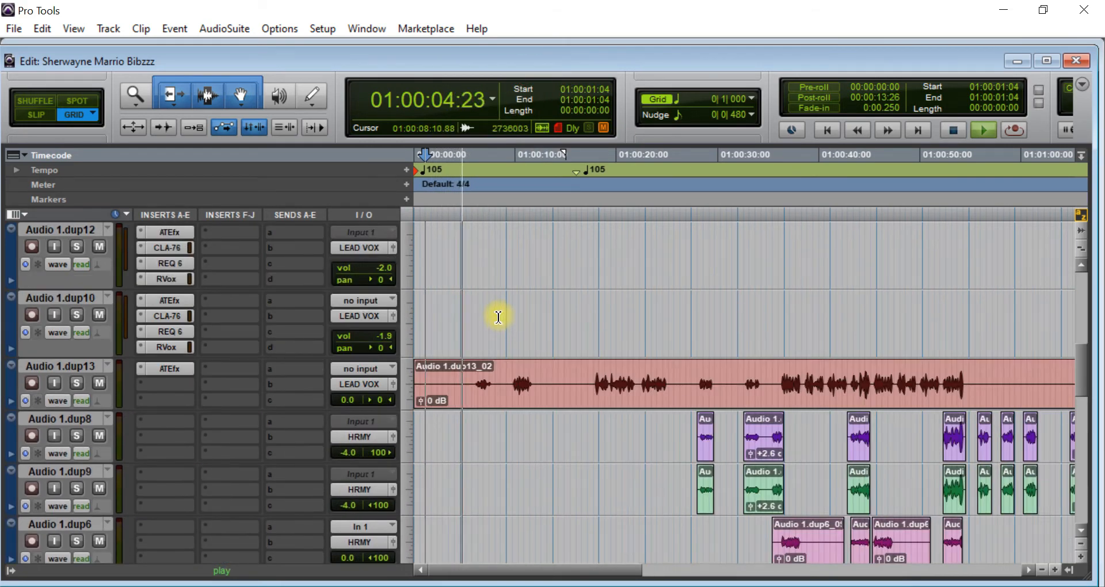
left_click(99, 248)
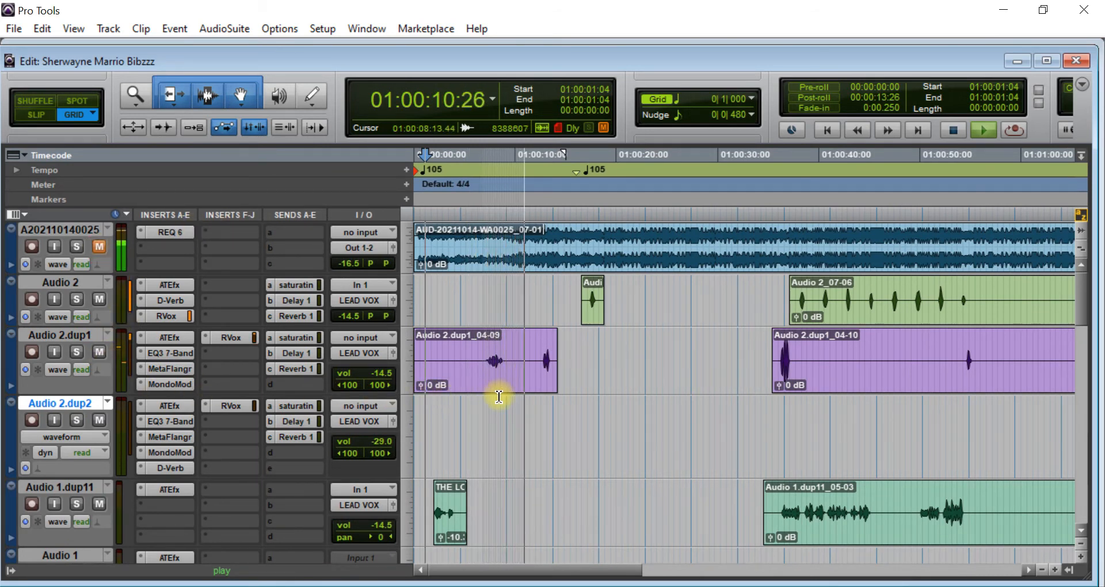
scroll(499, 395, "down", 5)
scroll(499, 396, "down", 2)
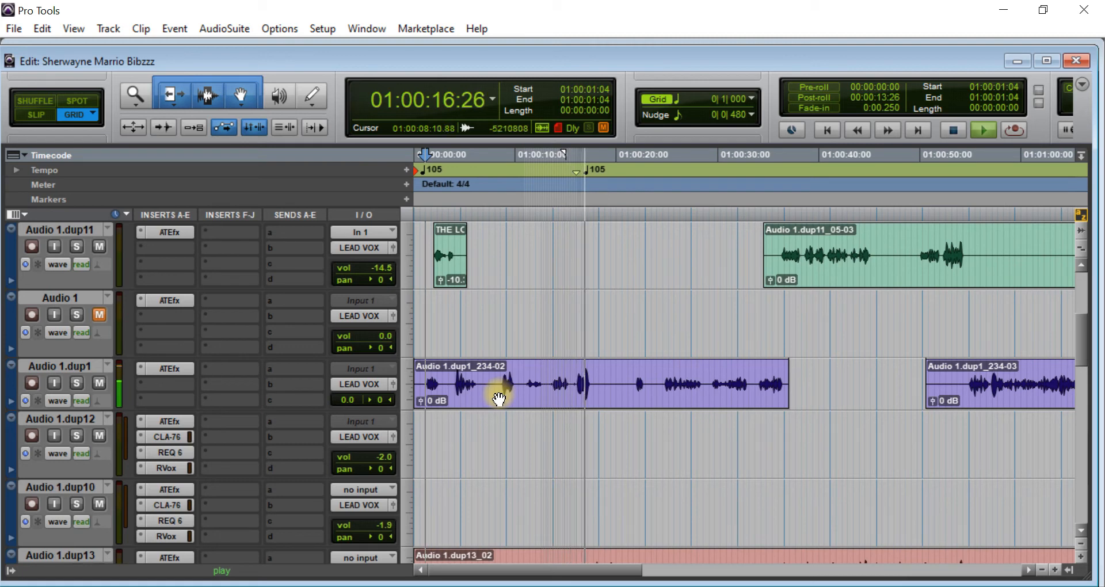
scroll(629, 400, "down", 3)
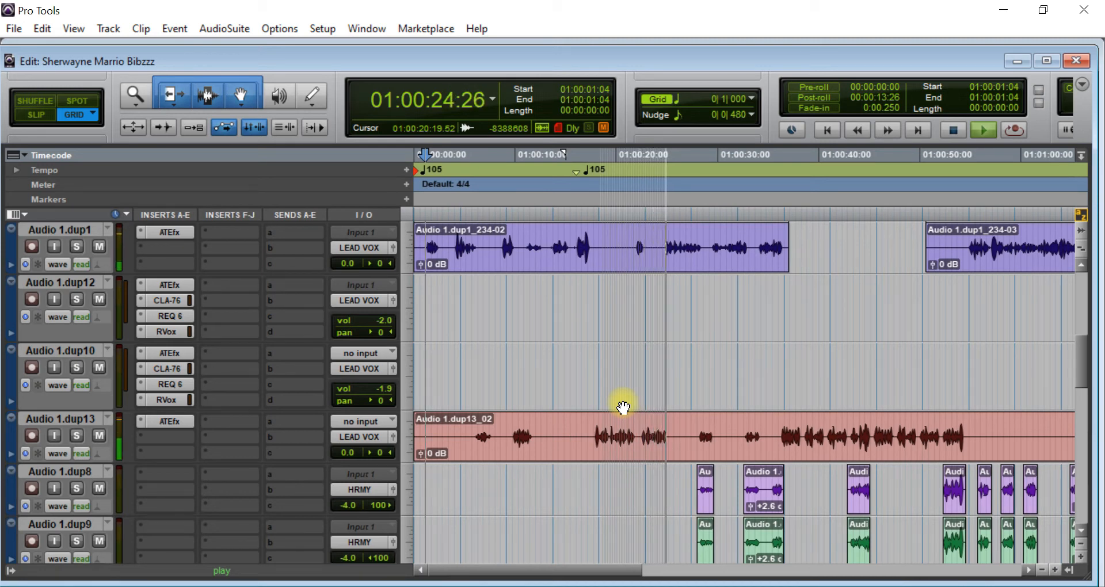
key("space")
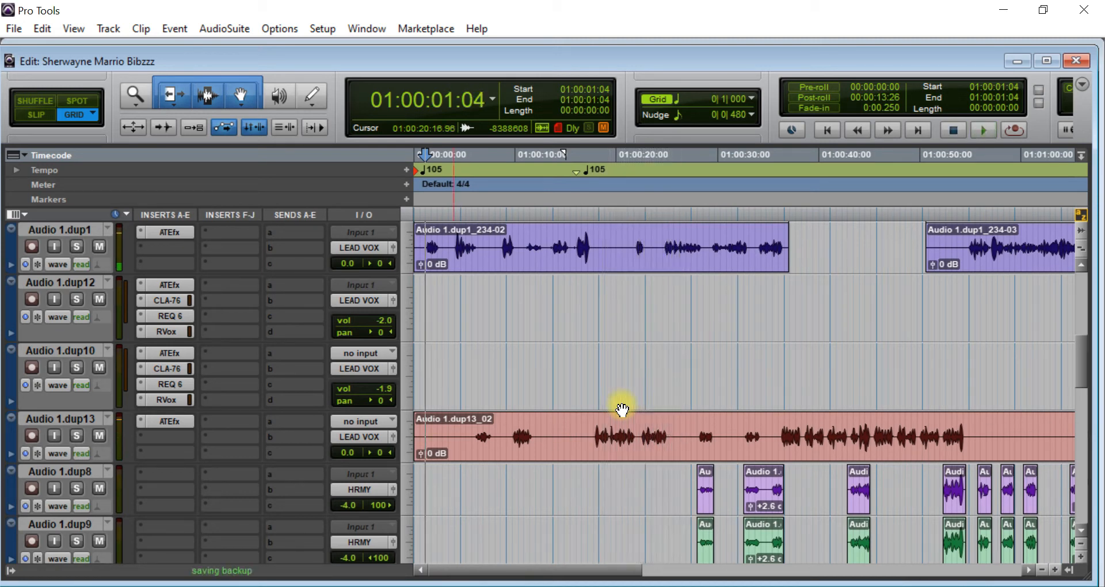
Step: Set the playback start position to 01:00:17:21
left_click(596, 194)
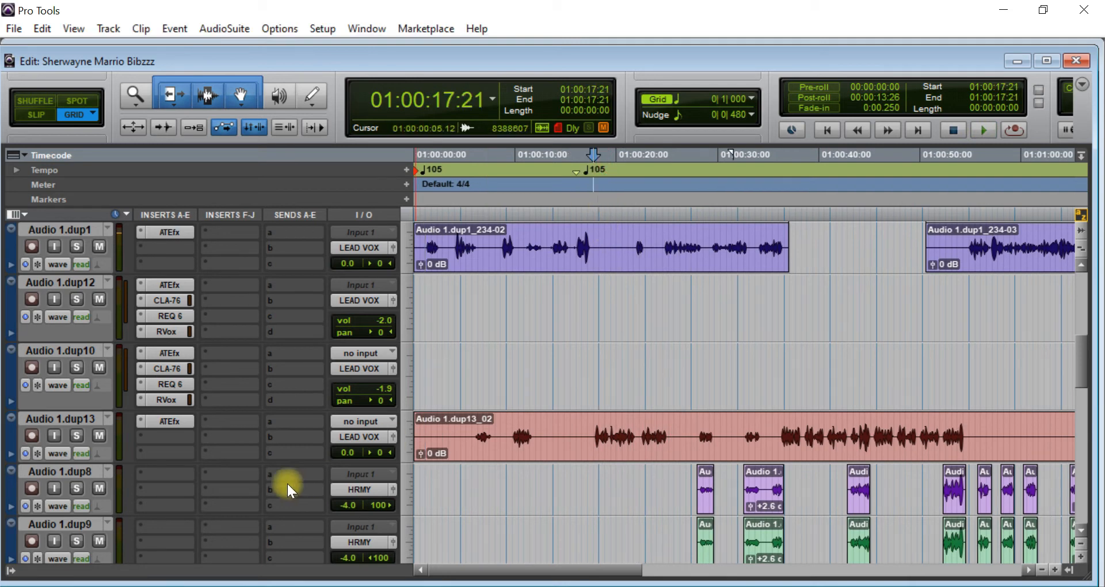
scroll(233, 455, "down", 10)
scroll(233, 454, "up", 5)
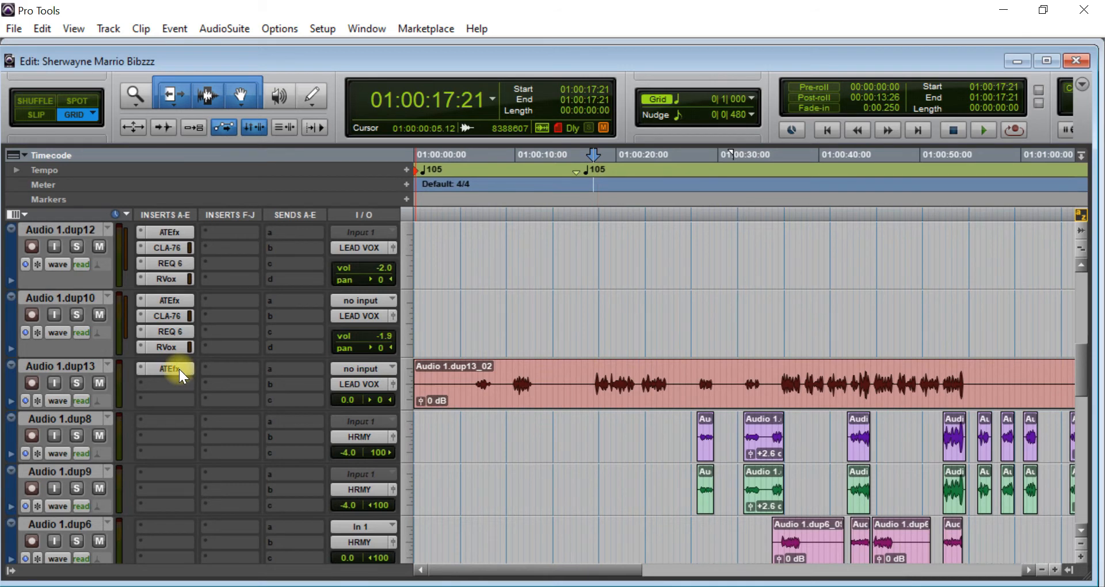
scroll(283, 477, "down", 5)
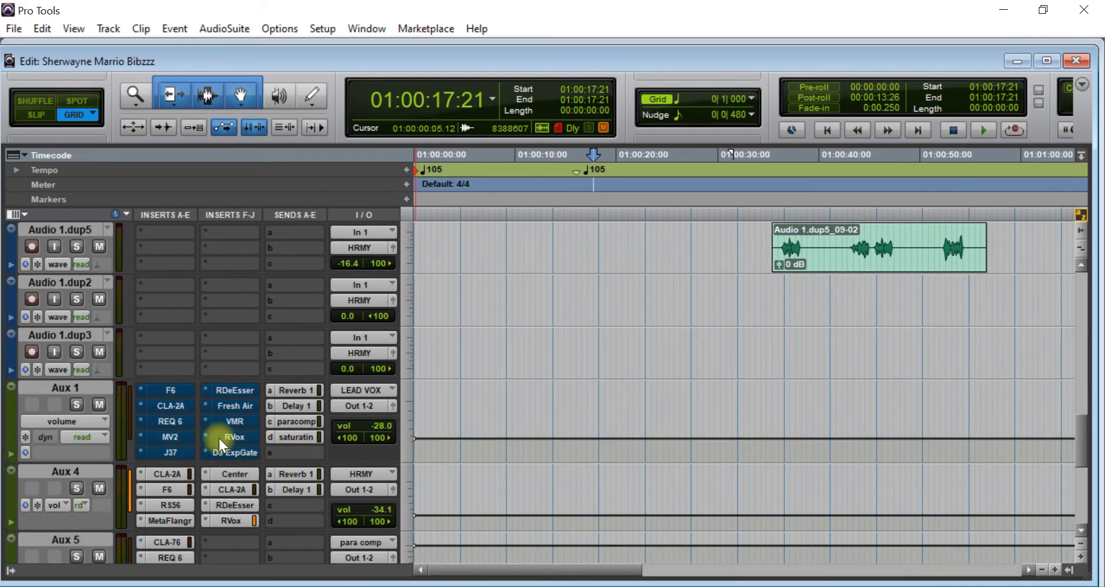
Step: Turn off bypass on the F6, CLA-2A, REQ 6, MV2 and J37 inserts of Aux 1
left_click(172, 392)
left_click(699, 202)
left_click(177, 406)
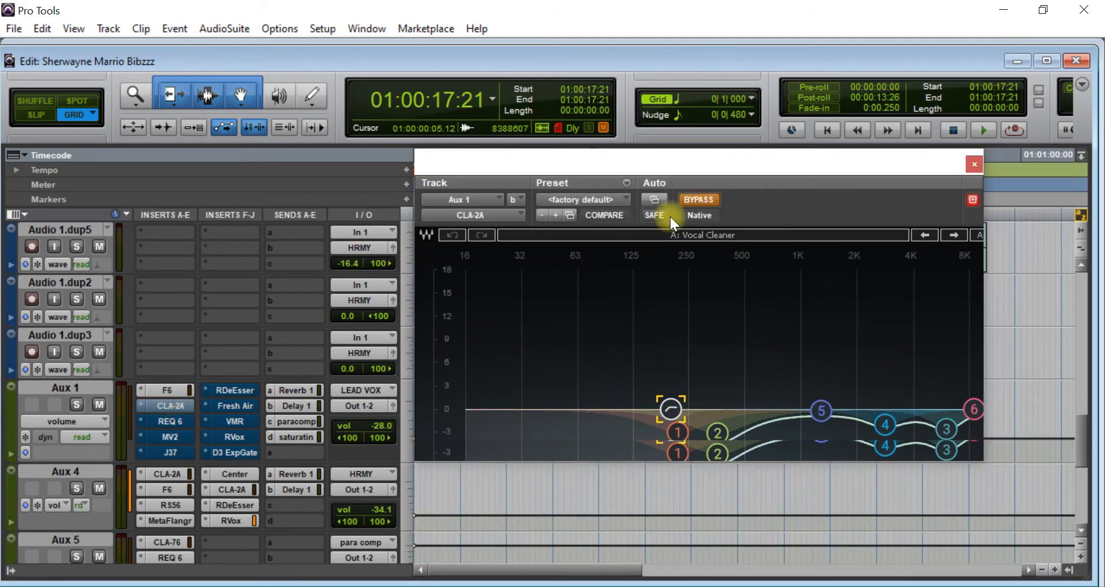
left_click(703, 202)
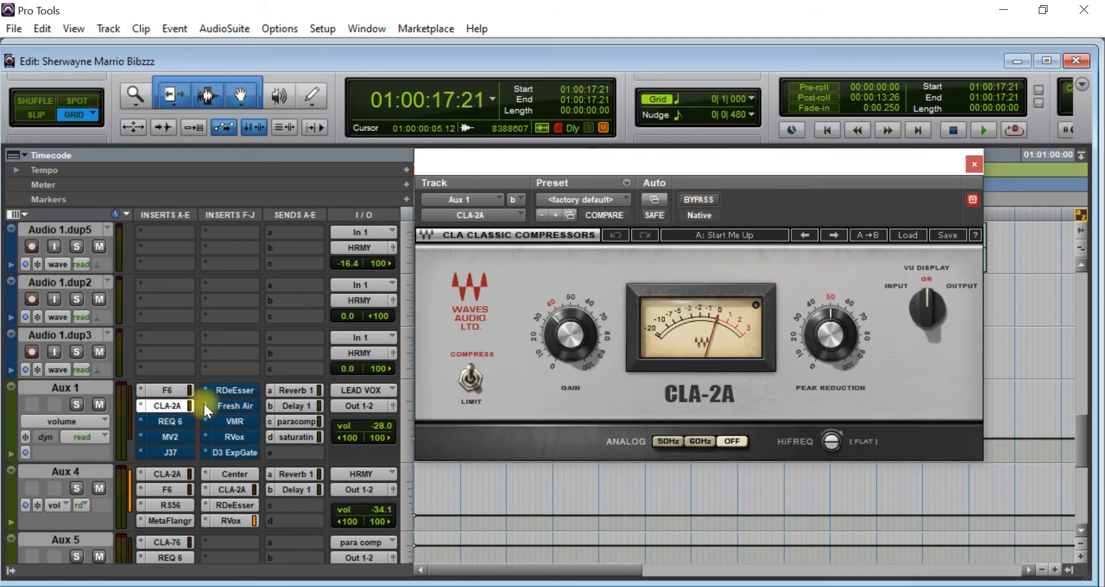
left_click(170, 421)
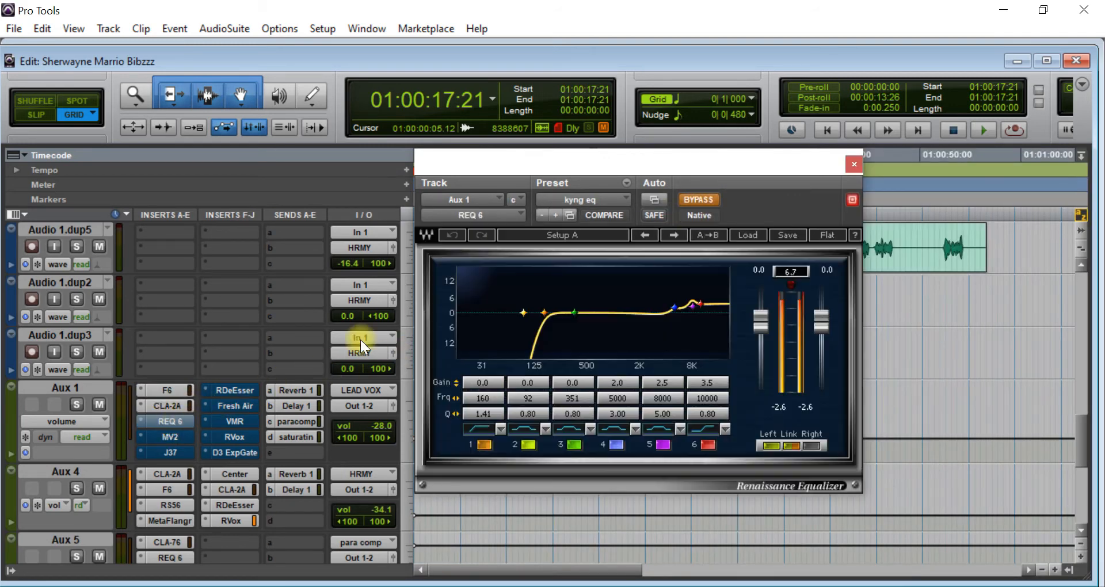
left_click(694, 195)
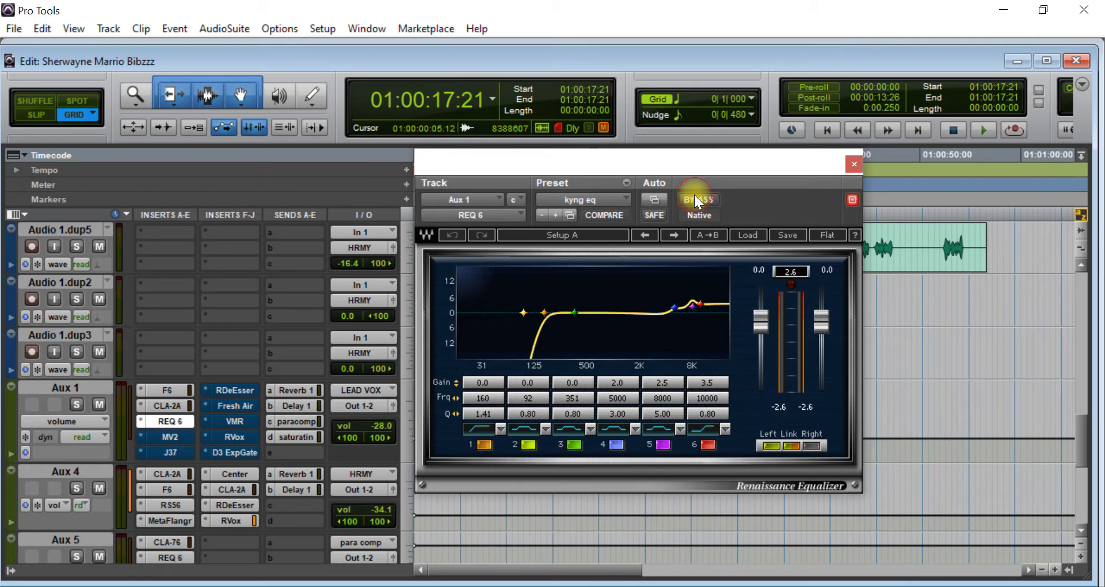
left_click(175, 441)
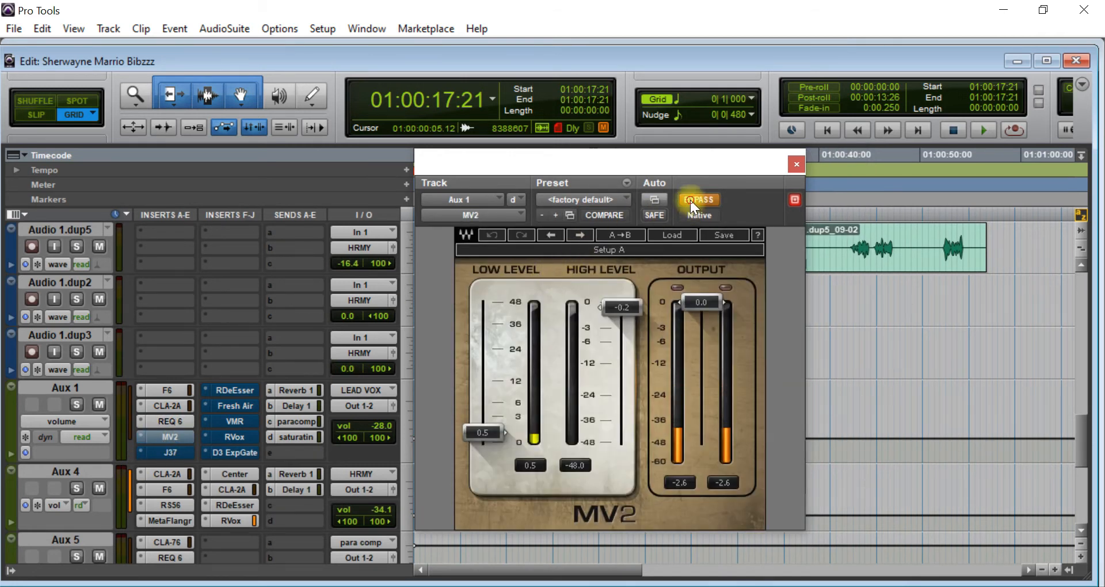
left_click(690, 200)
left_click(163, 454)
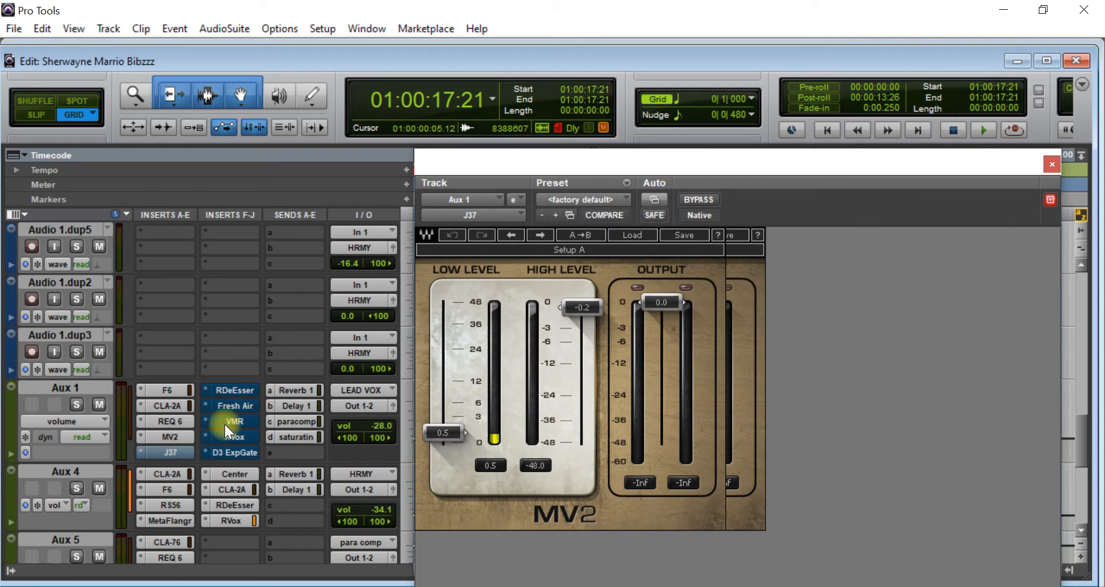
left_click(685, 201)
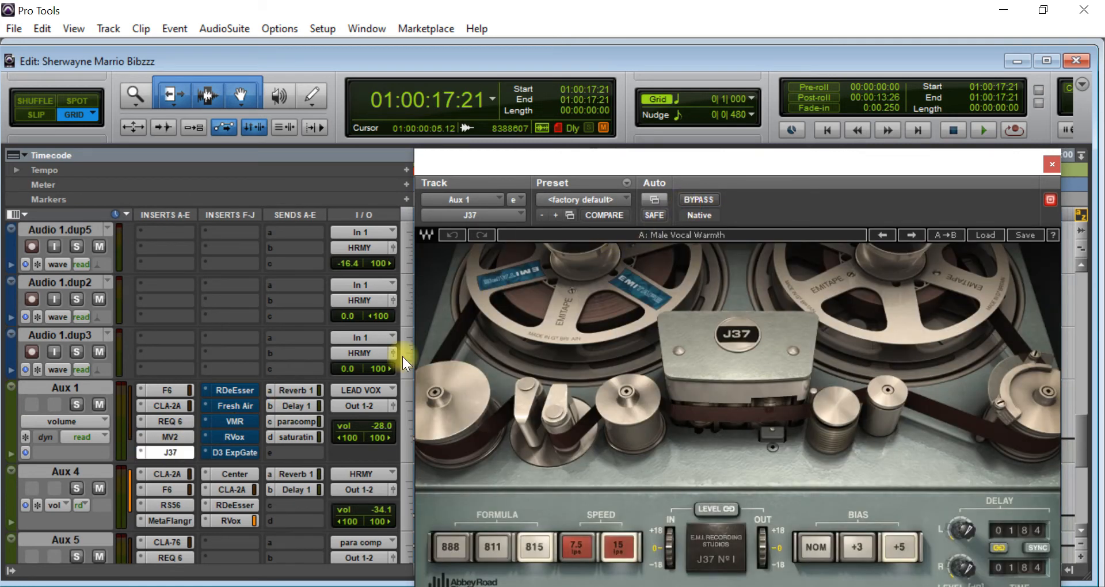
Step: Reactivate the RVox, Dyn3 Expander/Gate, Virtual Mix Rack, Fresh Air and RDeEsser inserts on Aux 1, and close the plug-in window
left_click(226, 438)
left_click(687, 202)
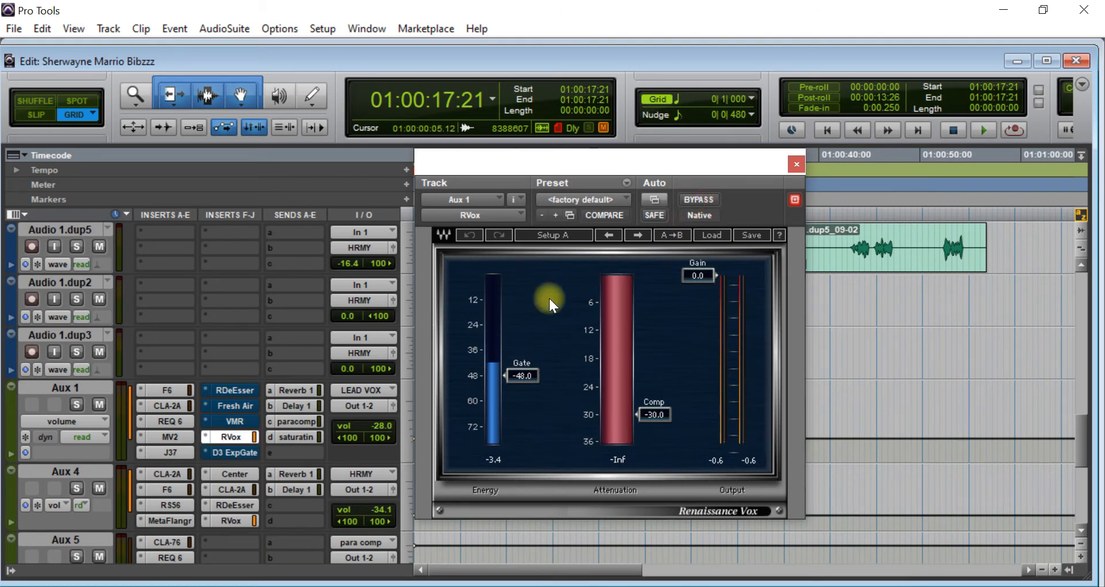
left_click(229, 454)
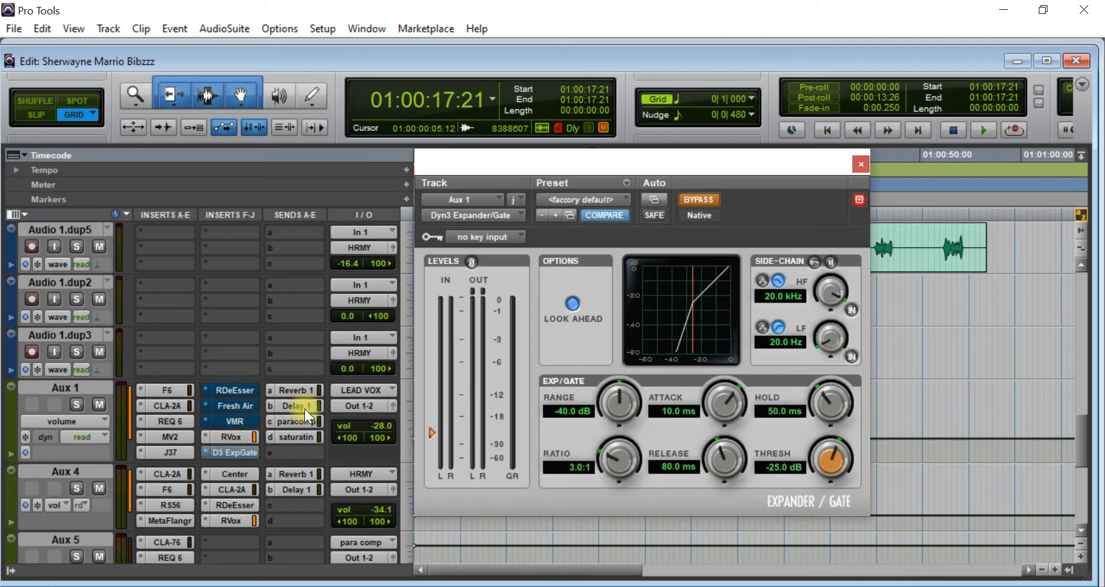
left_click(684, 199)
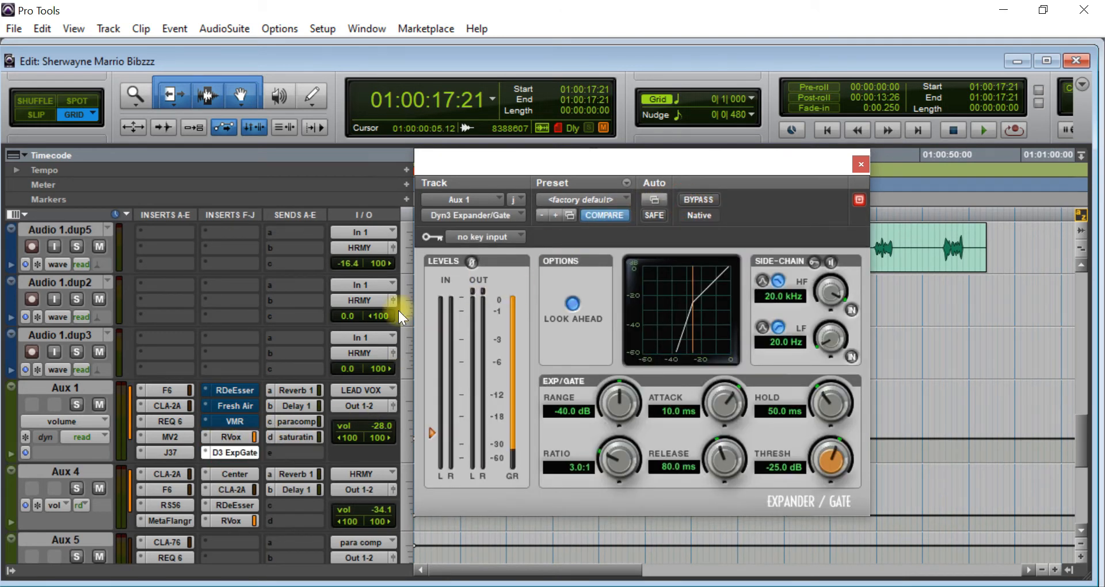
left_click(229, 421)
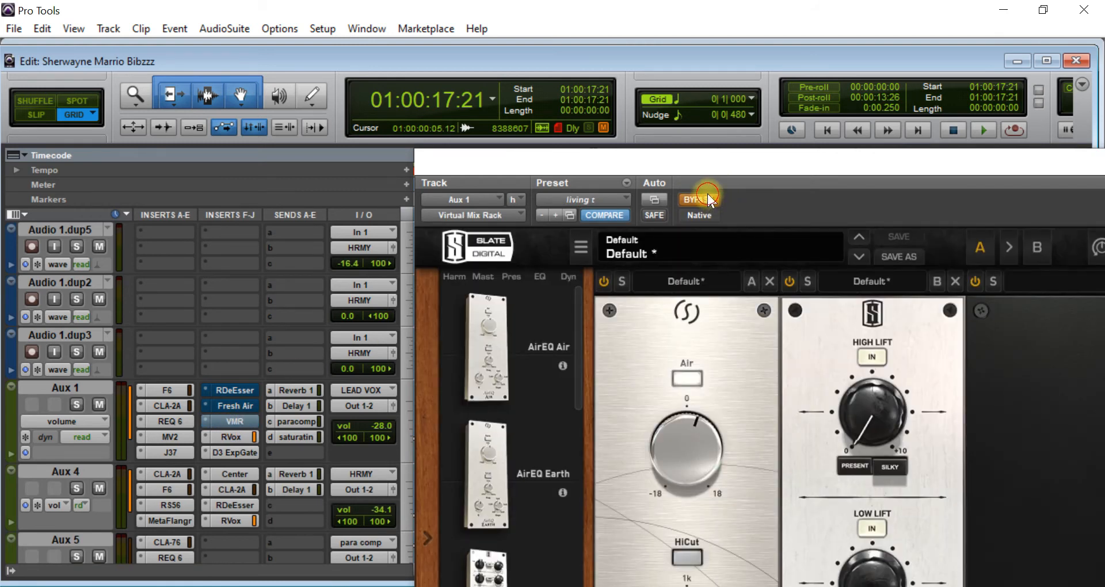
left_click(708, 199)
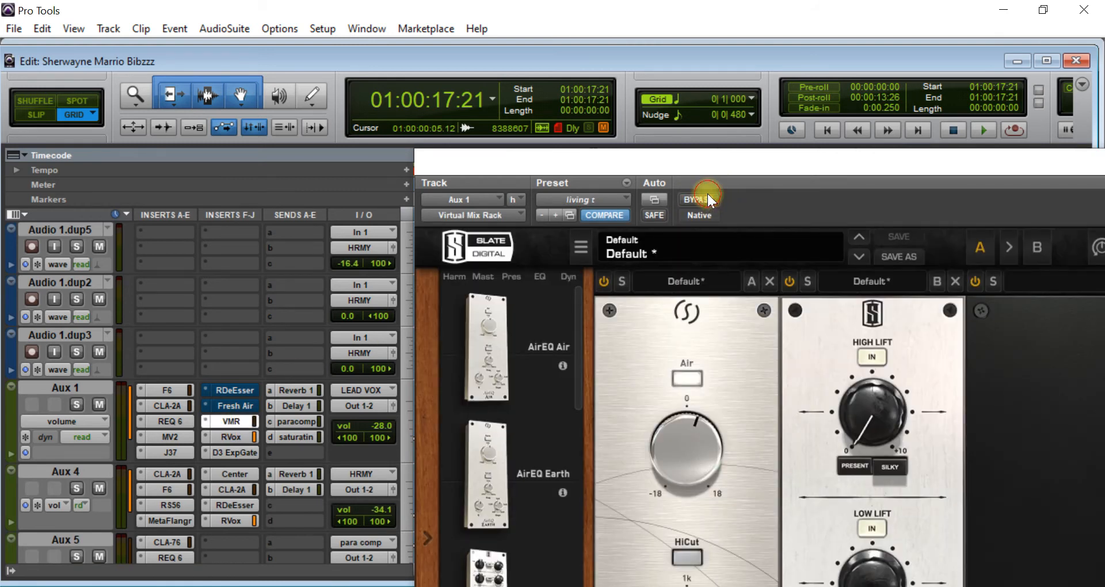
left_click(236, 406)
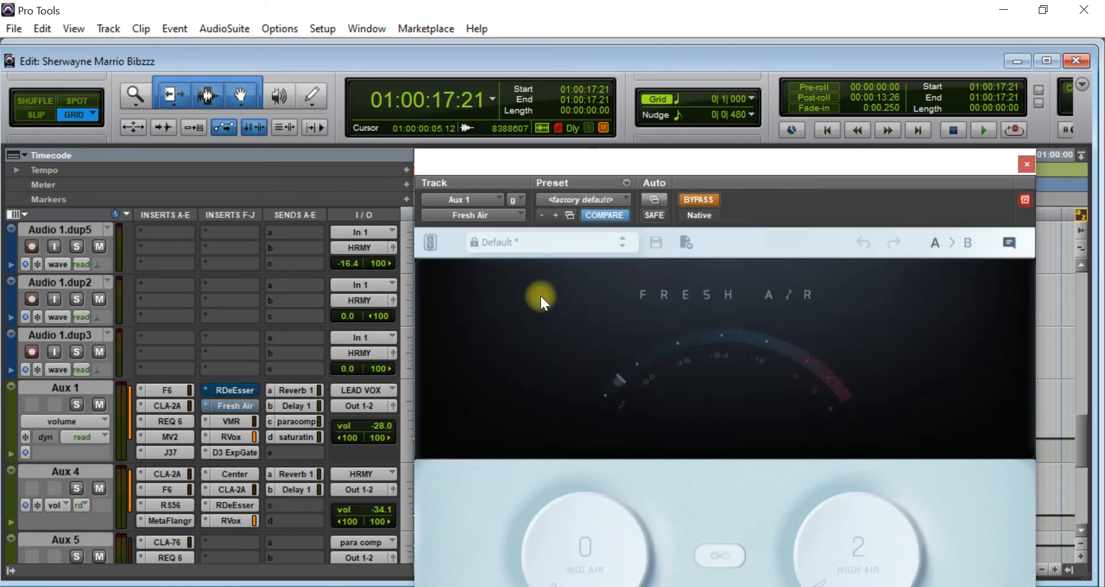
left_click(689, 198)
left_click(223, 389)
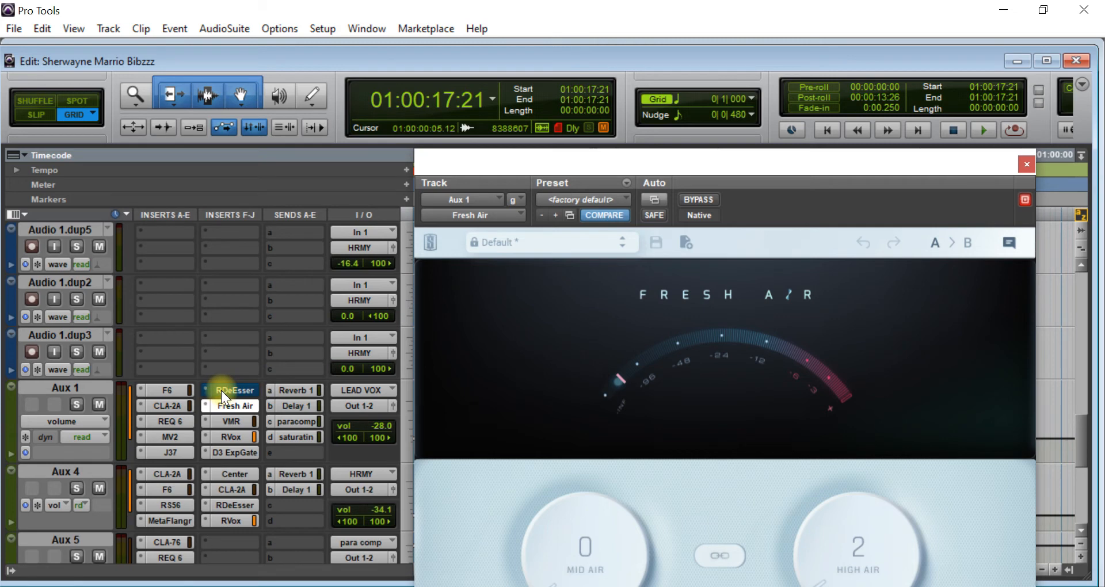
left_click(689, 198)
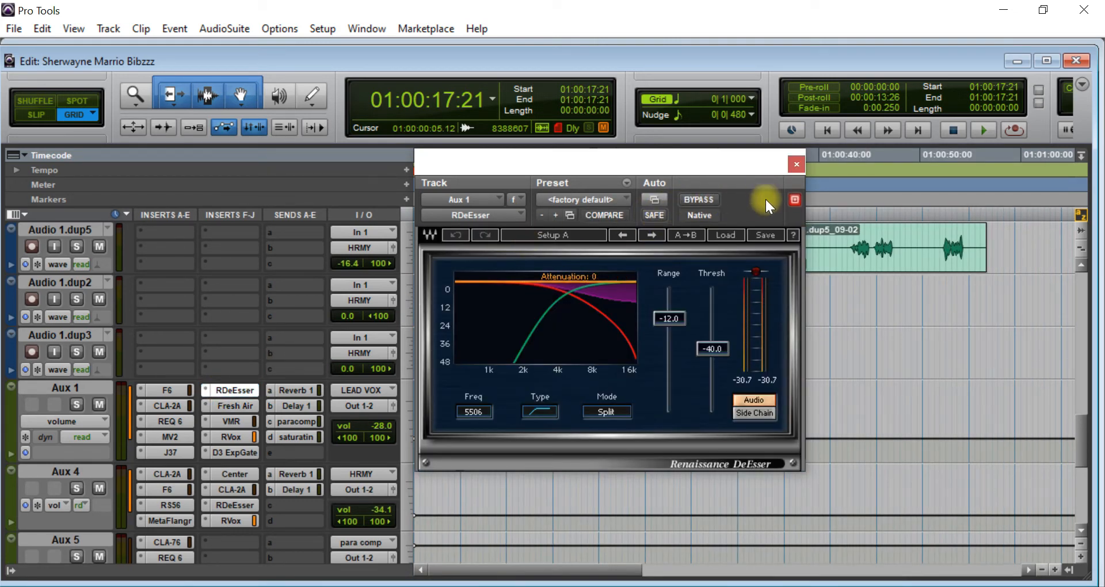
left_click(797, 167)
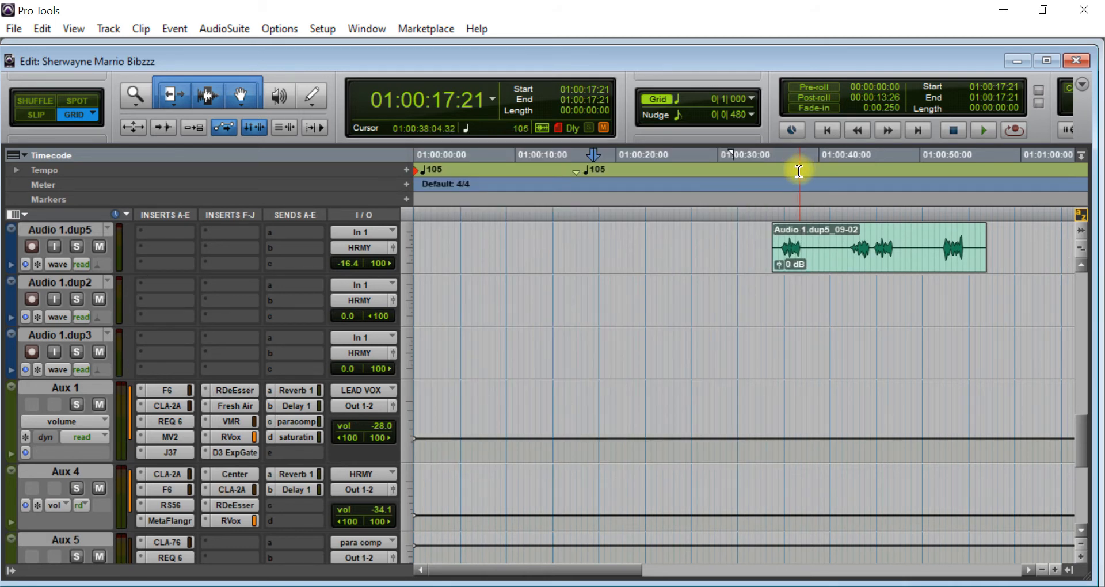
Step: Play the vocals from 01:00:17:21 with the Aux 1 inserts active, checking the track meters, and stop playback
key("space")
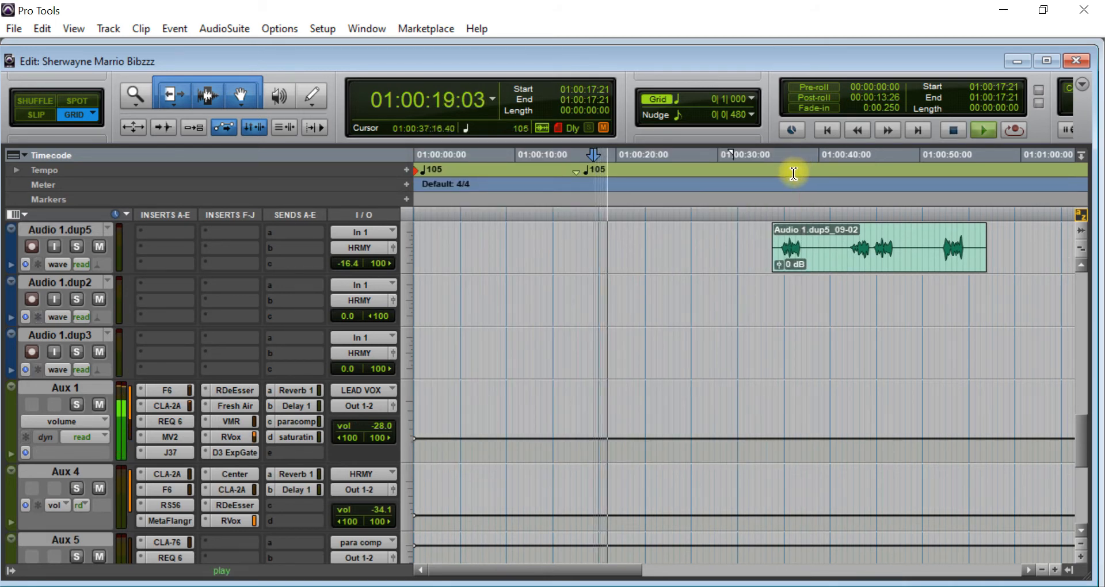
scroll(634, 279, "up", 6)
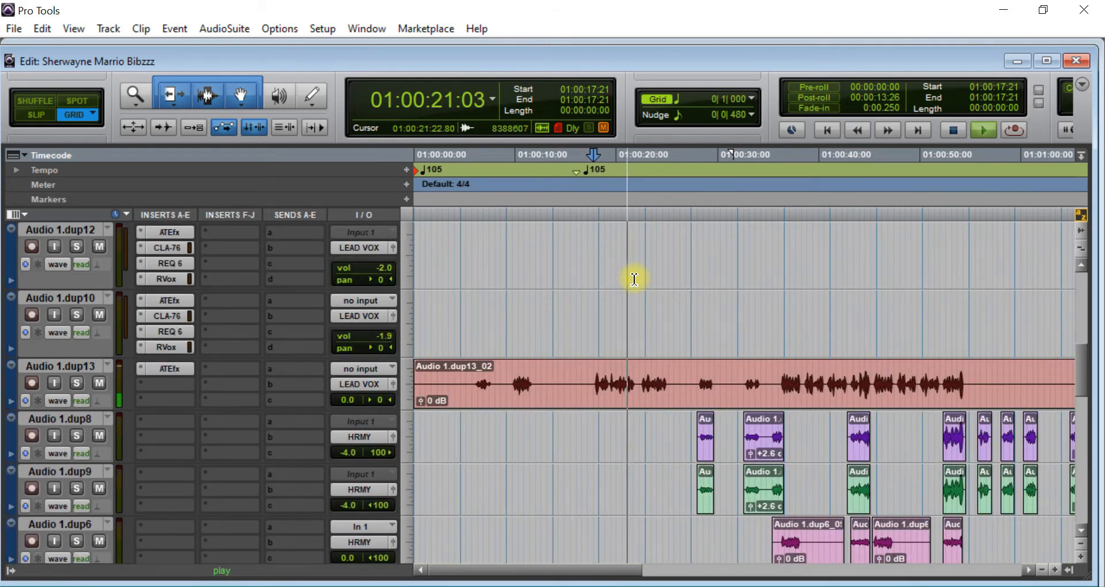
scroll(634, 278, "down", 8)
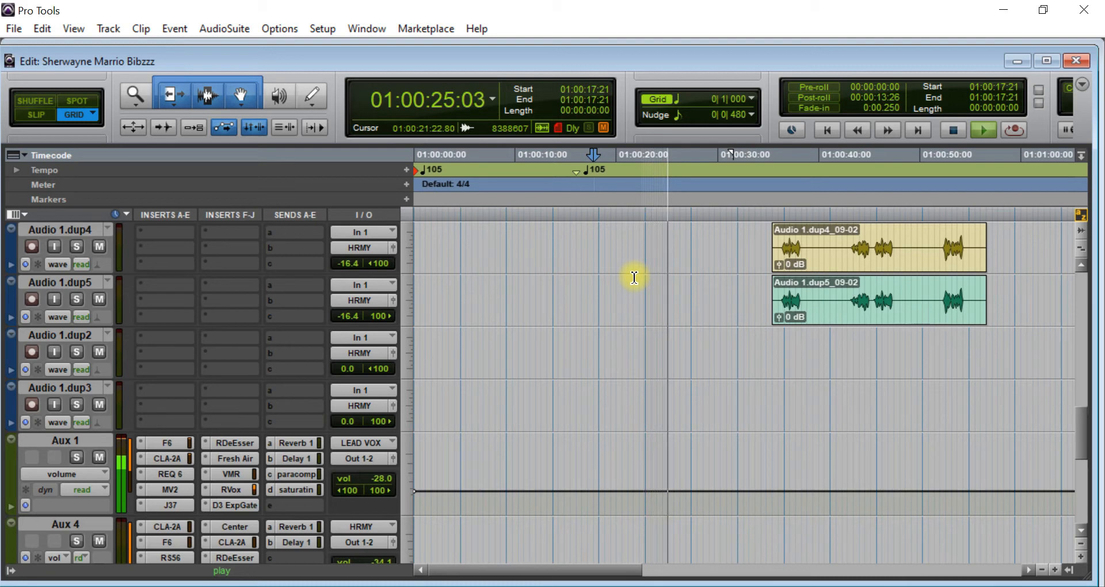
key("space")
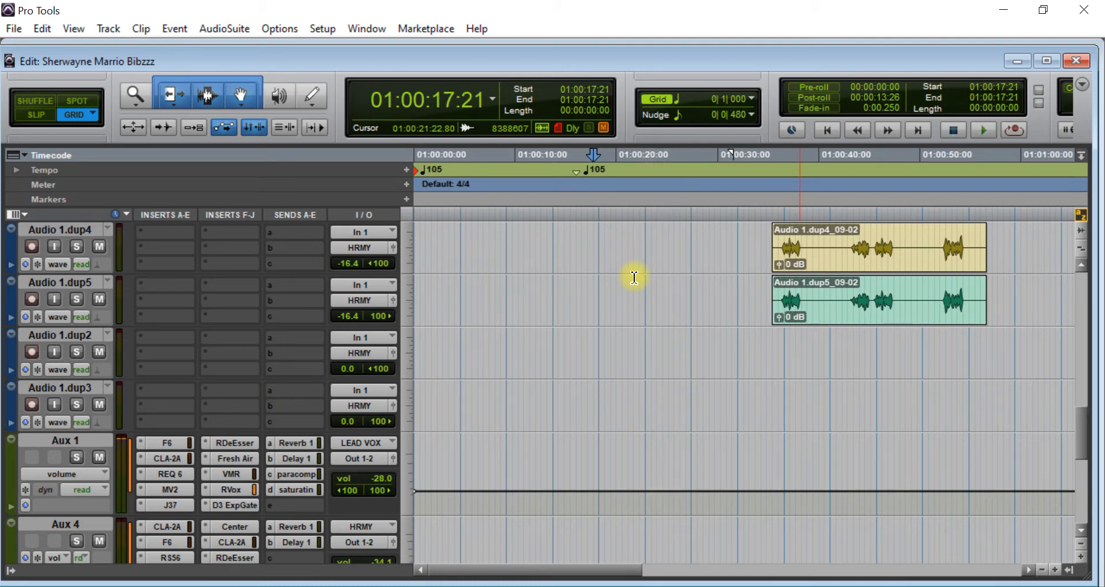
Step: Raise the saturation send level on Aux 1 to -14.5 dB
left_click(287, 489)
left_click_drag(485, 440, 489, 403)
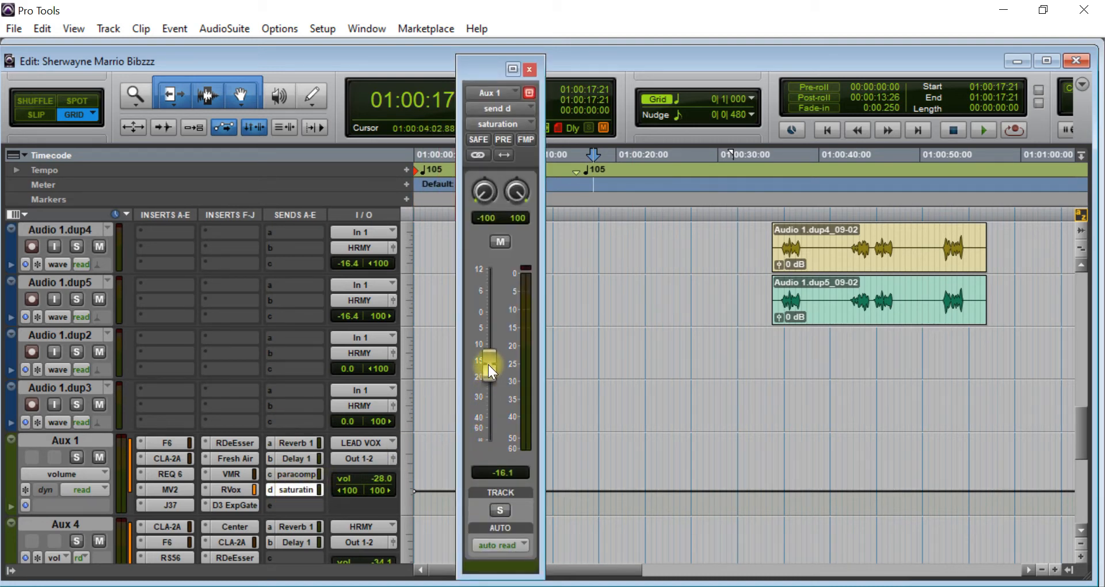
left_click_drag(487, 364, 488, 360)
left_click_drag(488, 358, 488, 360)
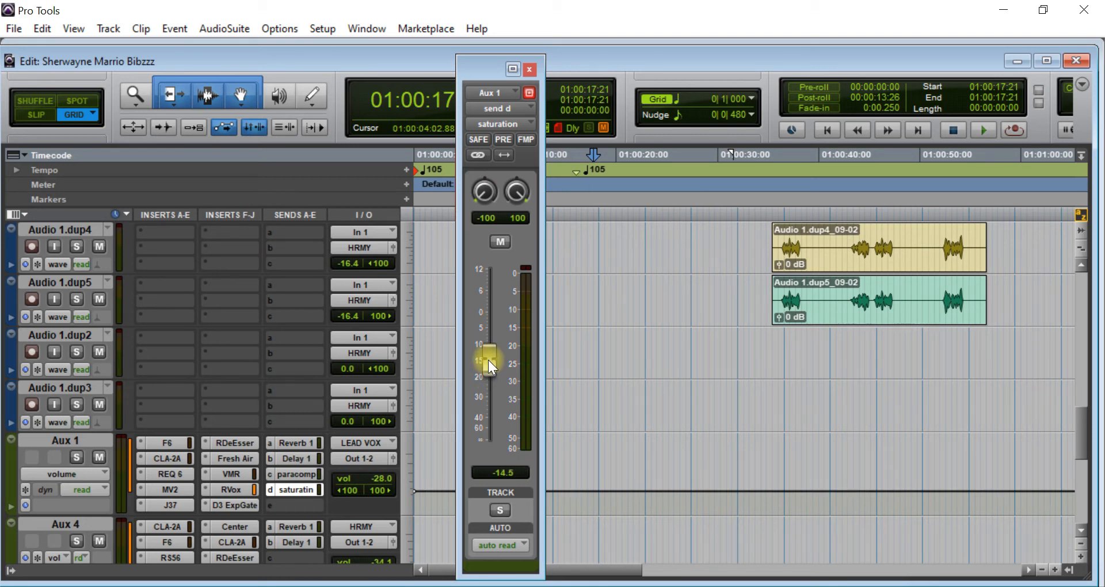
Step: Raise the para comp send level on Aux 1 to -21.0 dB and the Delay 1 send level to -31.0 dB
left_click(295, 473)
left_click_drag(493, 442, 493, 414)
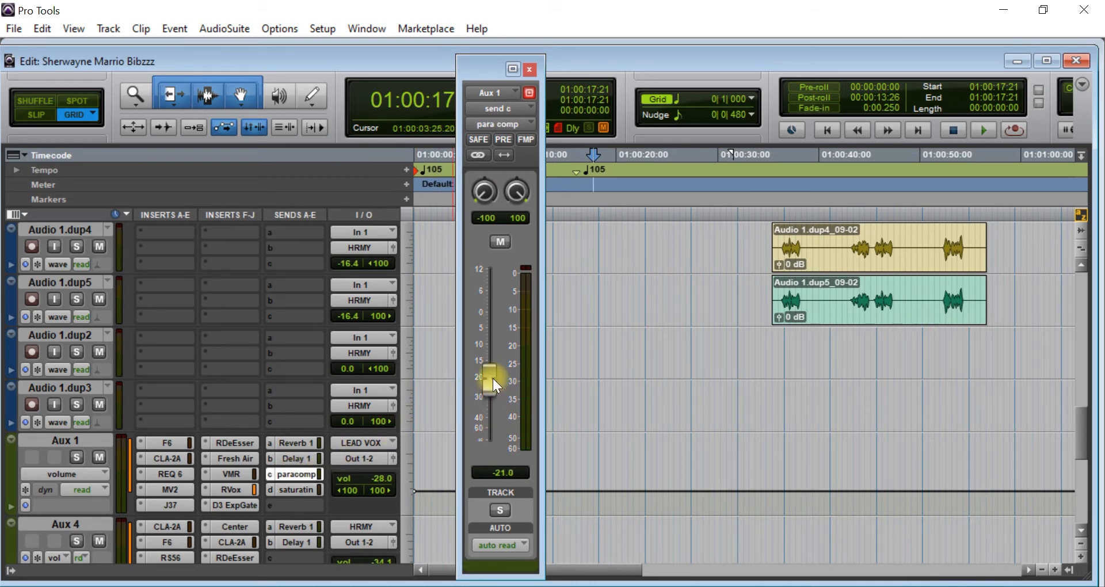
left_click(529, 70)
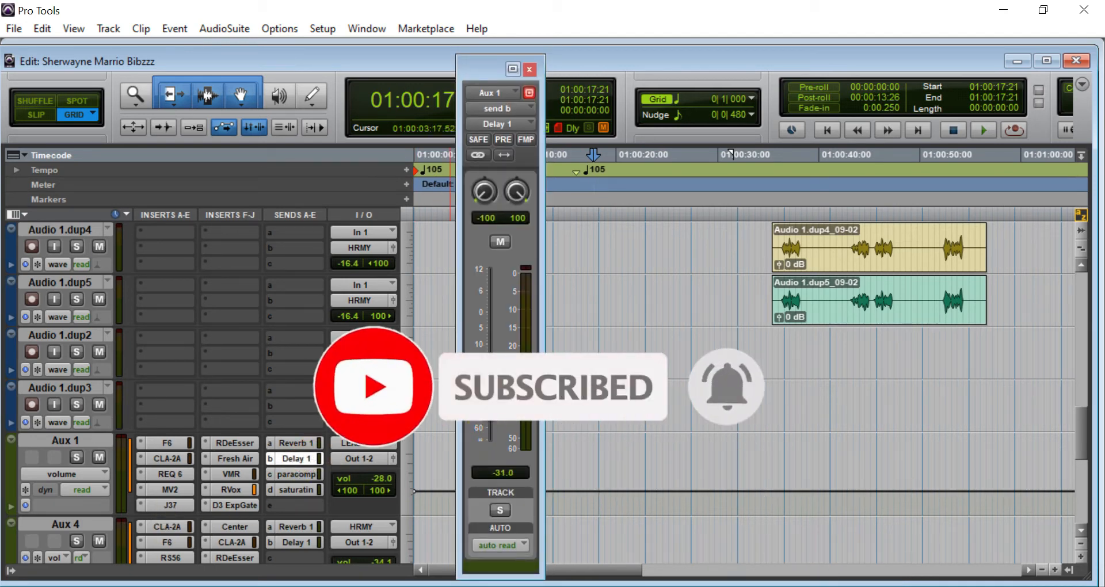
Step: Open the Reverb 1 send on Aux 1 and play the vocals with its level at -∞, ending with playback stopped
left_click(293, 442)
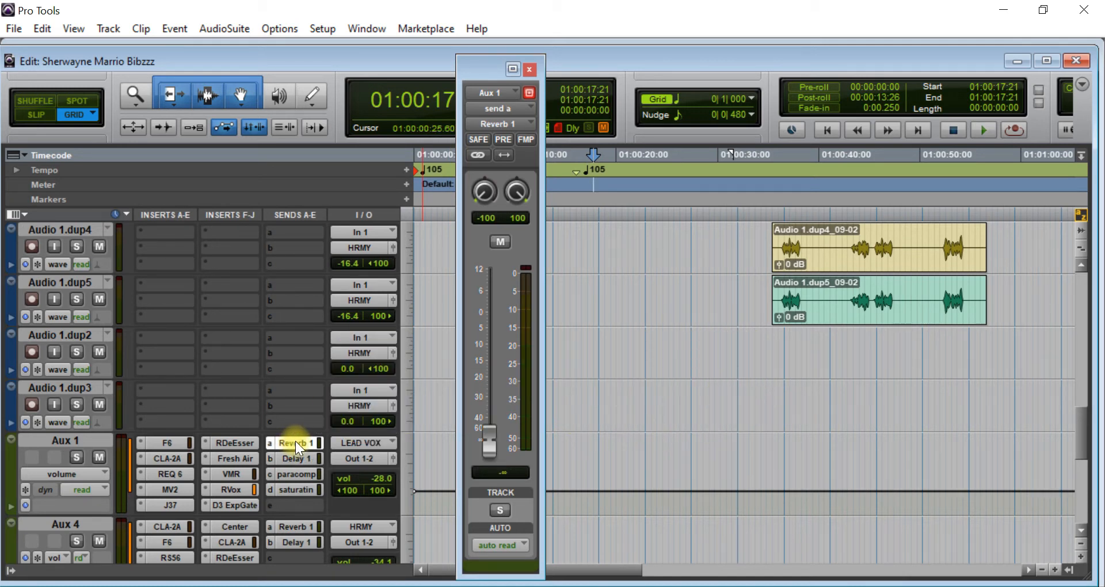
key("space")
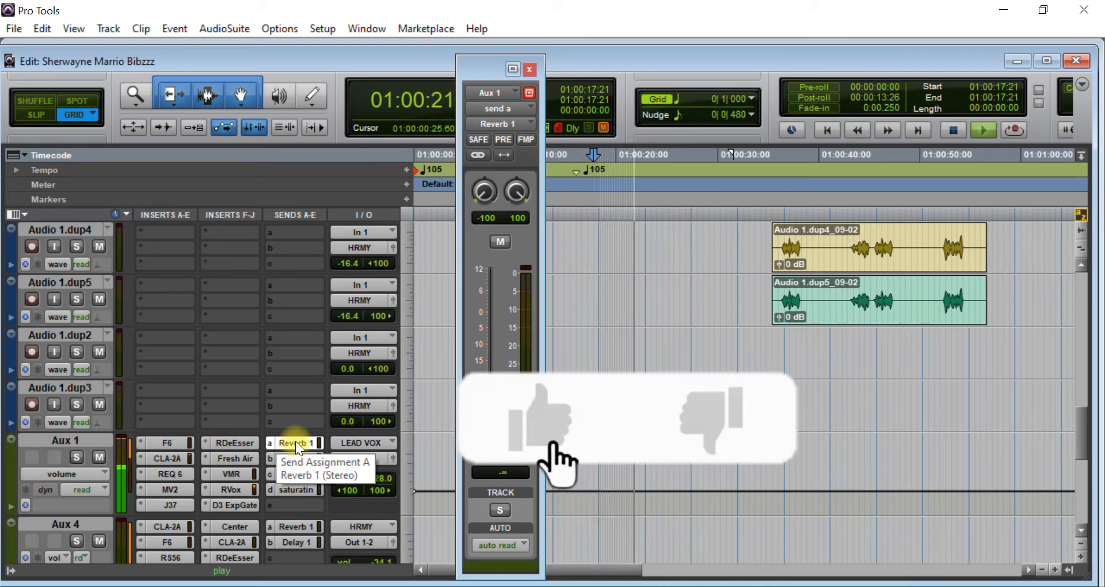
key("space")
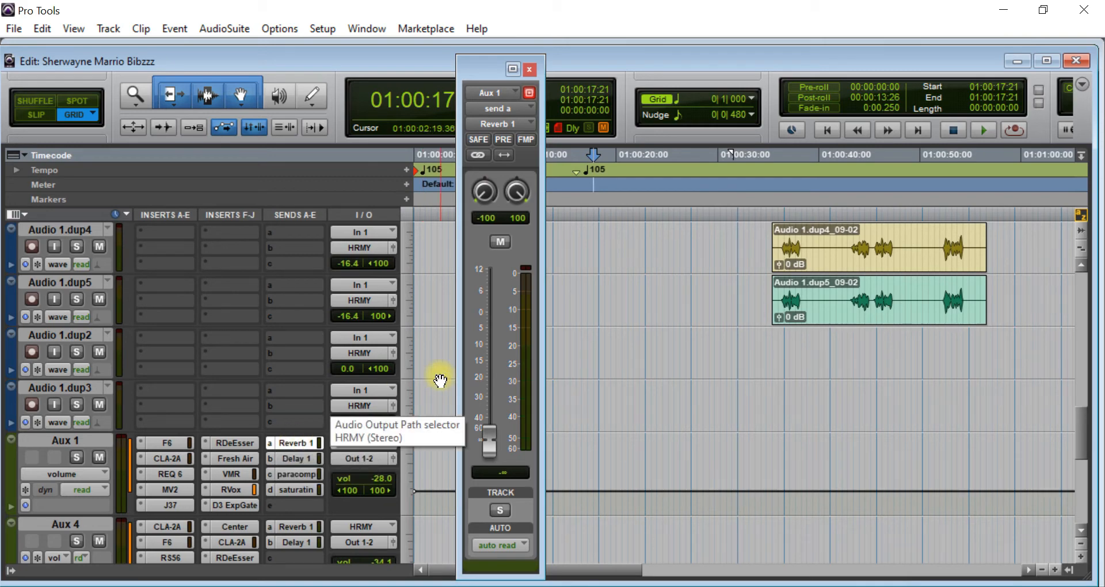
Step: Play the song from 01:00:17:21 while reviewing the tracks from the instrumental down to the aux tracks, and stop playback
scroll(410, 321, "up", 15)
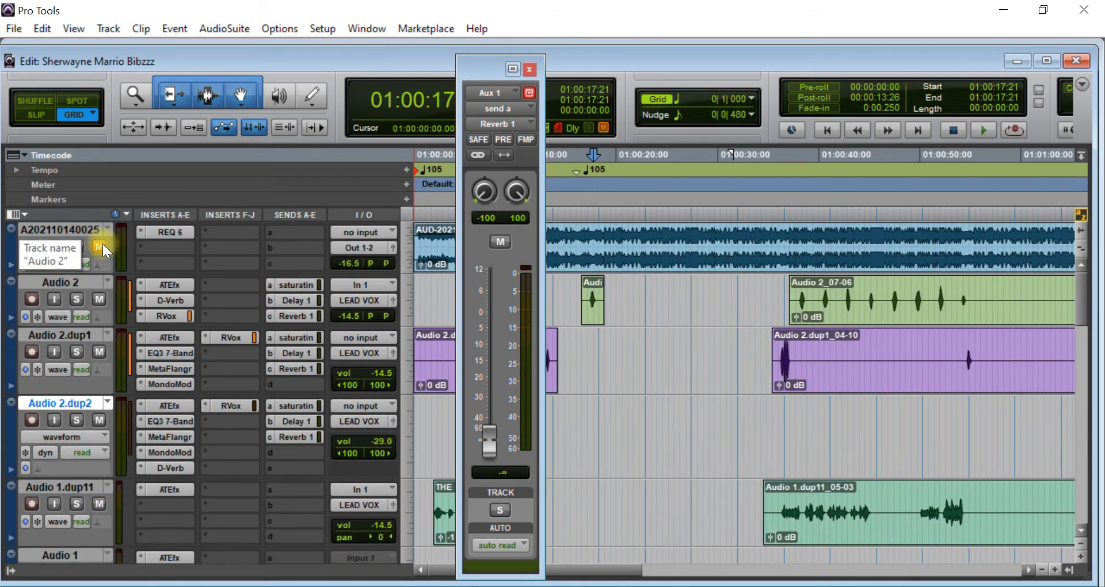
key("space")
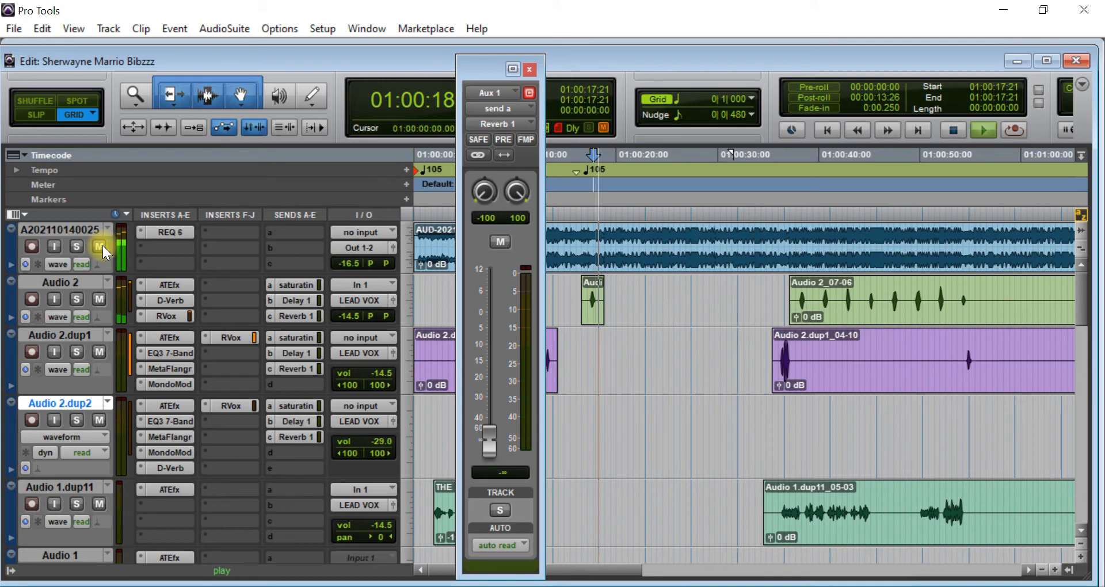
scroll(294, 325, "down", 10)
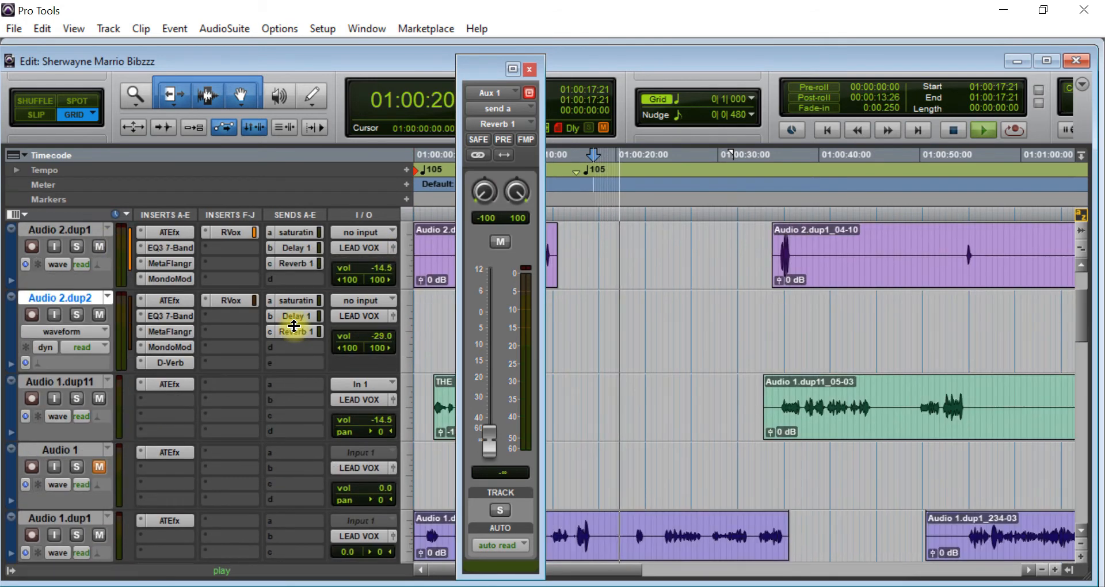
scroll(294, 326, "down", 1)
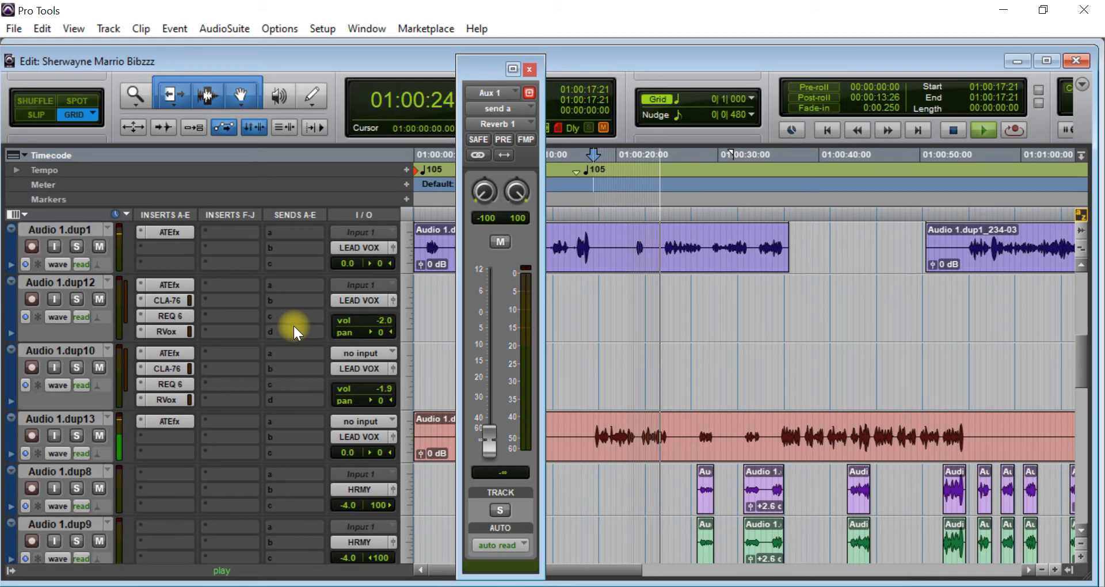
scroll(294, 326, "down", 6)
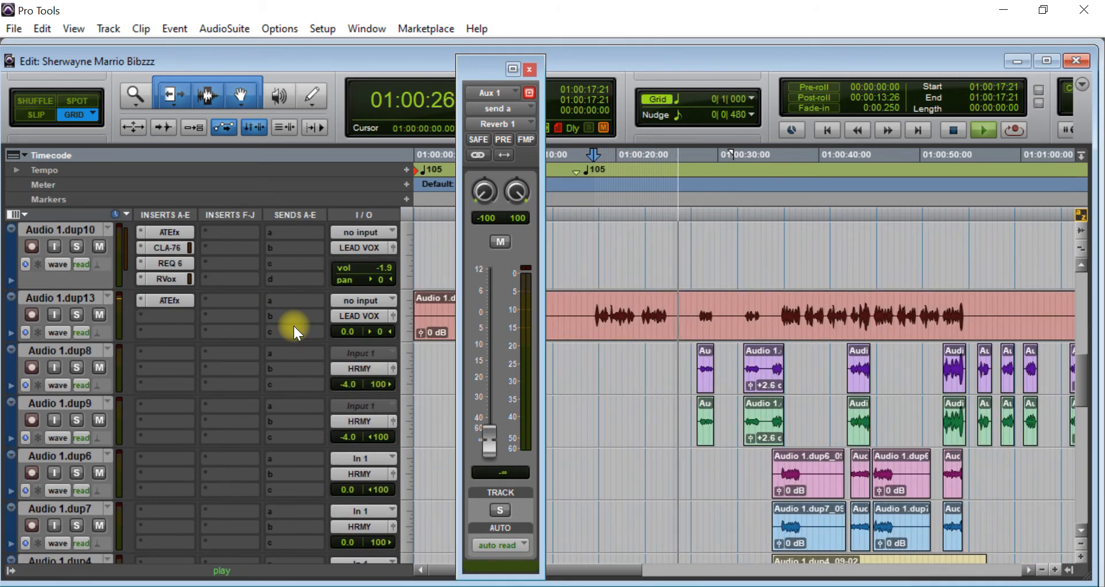
scroll(294, 340, "down", 4)
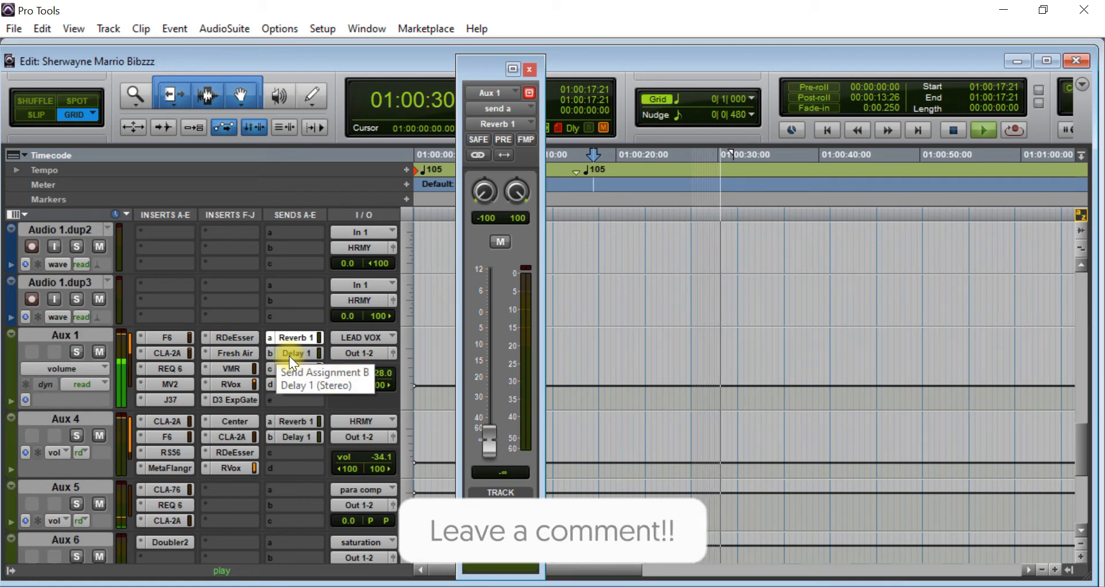
key("space")
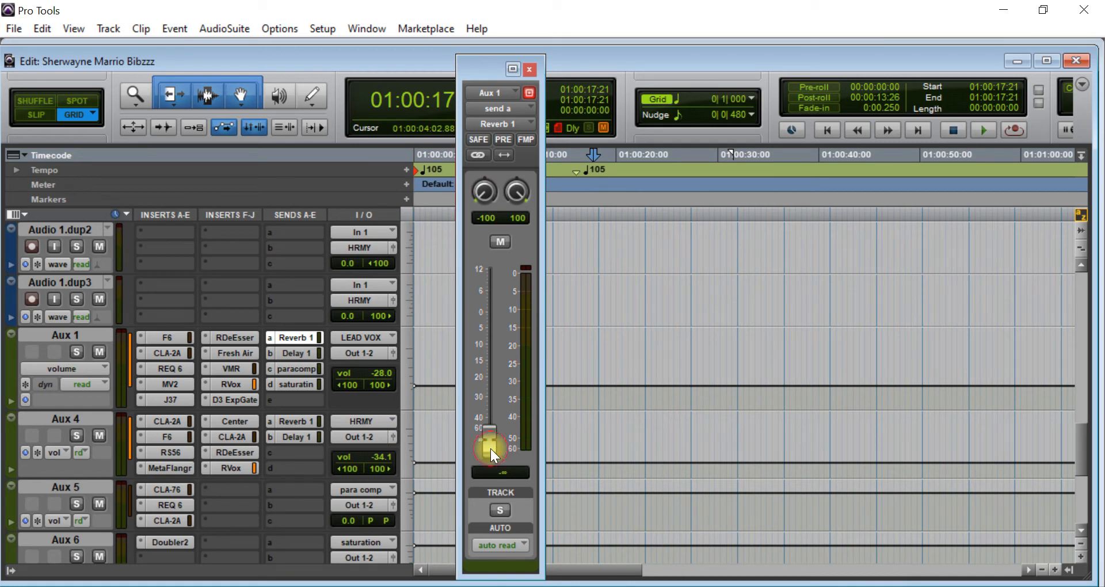
Step: Raise the Reverb 1 send level on Aux 1 to -6.5 dB and start playback
left_click_drag(490, 447, 498, 341)
key("space")
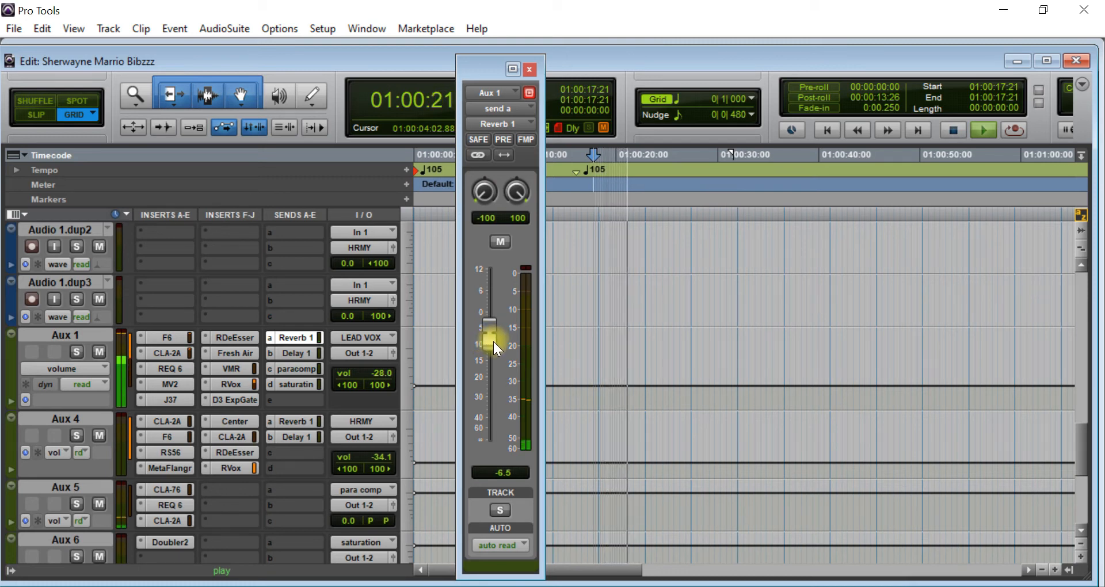
Step: Audition the Reverb 1 send at -∞ and at +12.0 dB during playback, return it to -6.5 dB and stop
left_click_drag(493, 341, 510, 491)
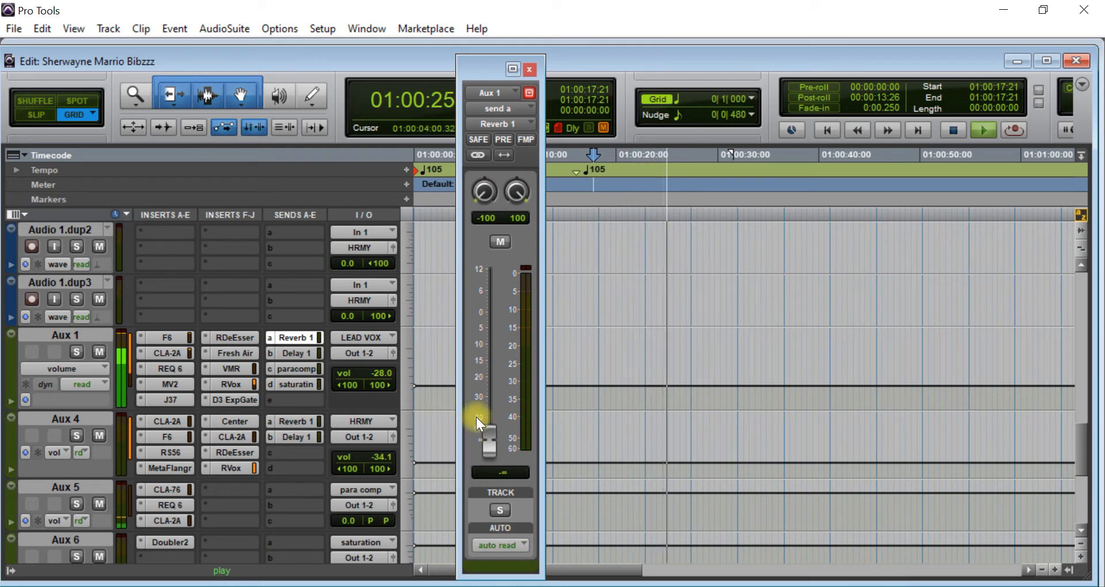
left_click_drag(485, 434, 512, 216)
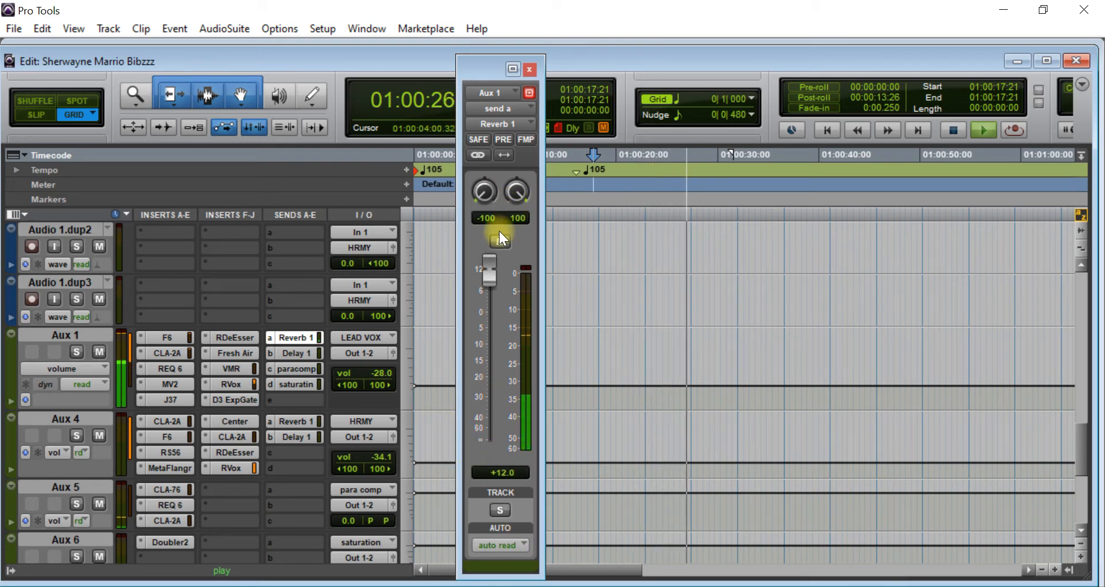
left_click_drag(492, 273, 491, 337)
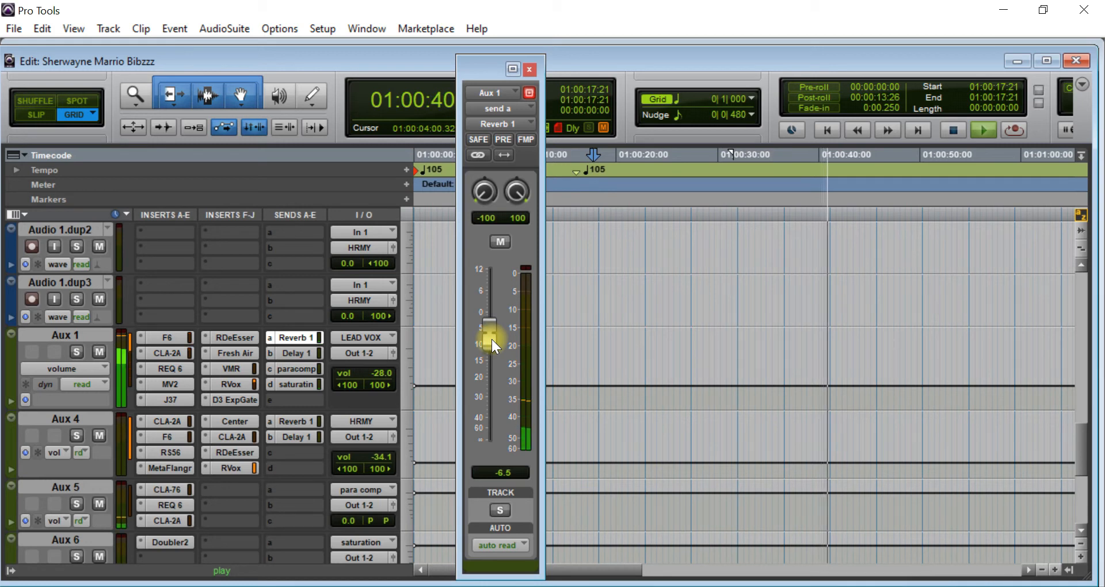
key("space")
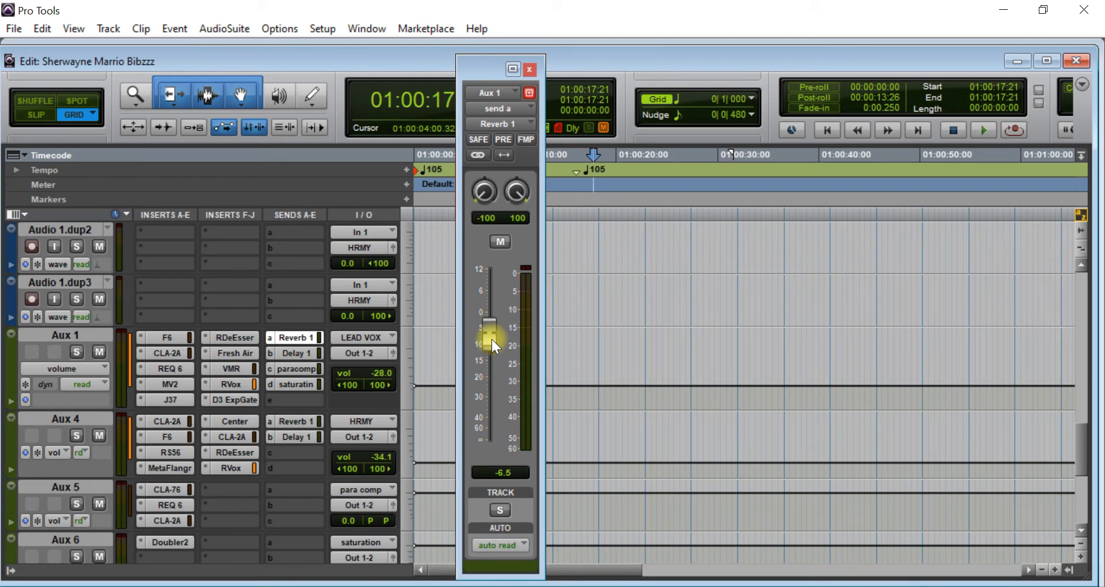
Step: Open the D-Verb plug-in on Aux 2, move its window clear of the send window, and close the Aux 1 send window
scroll(257, 435, "down", 4)
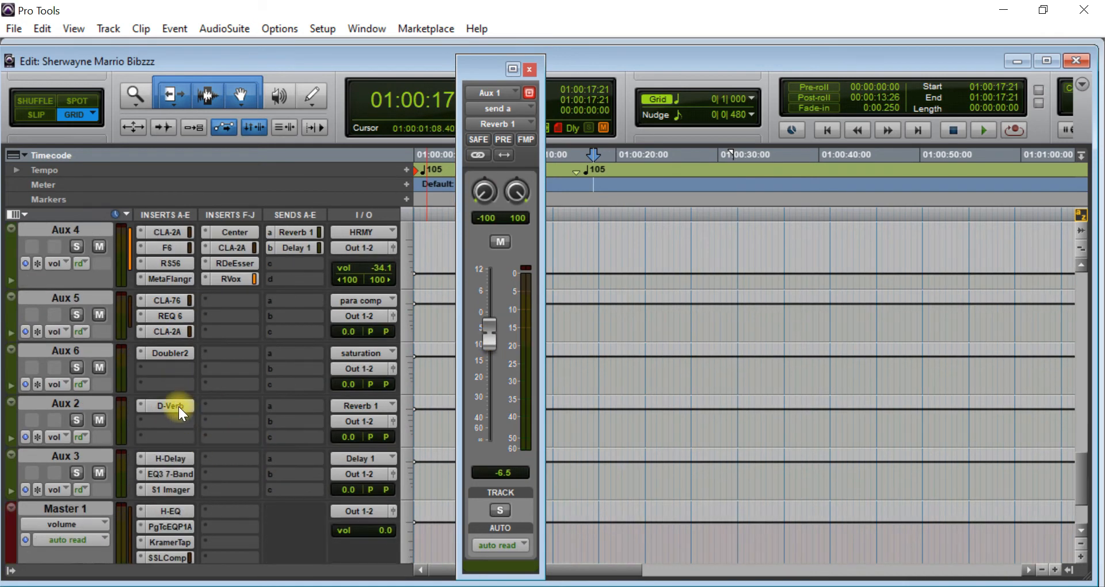
left_click(178, 405)
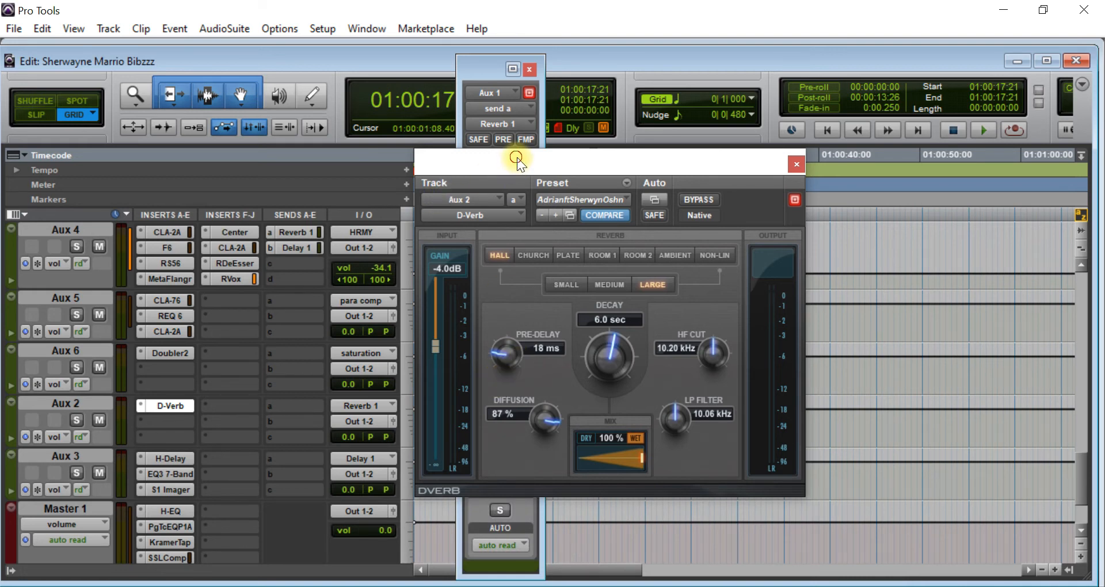
left_click_drag(516, 156, 514, 246)
left_click(529, 69)
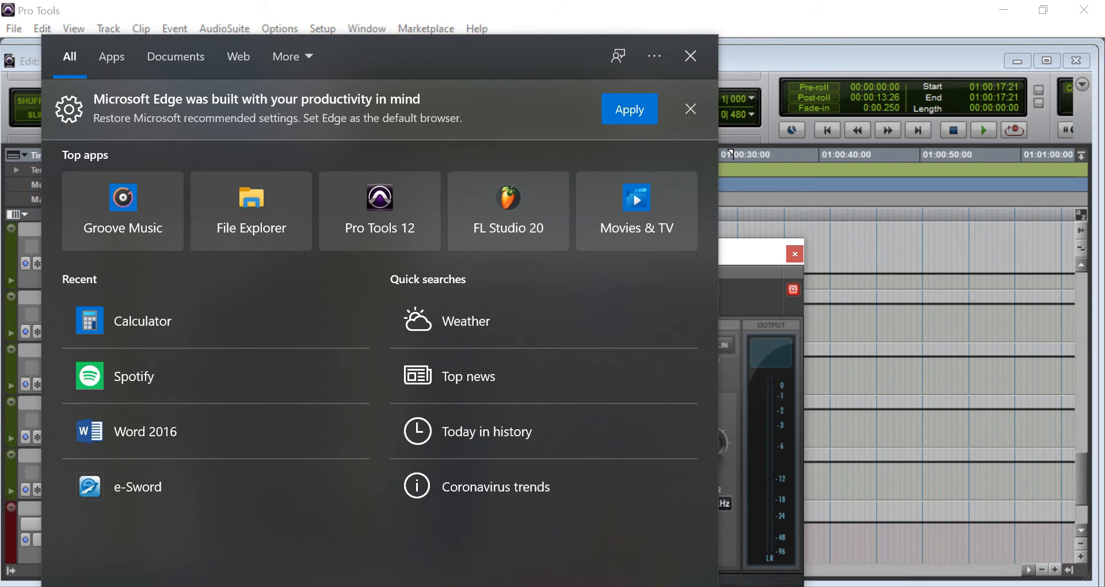
Step: Open Calculator and divide 60000 by the session tempo of 105 to get the quarter-note length in milliseconds
left_click(157, 330)
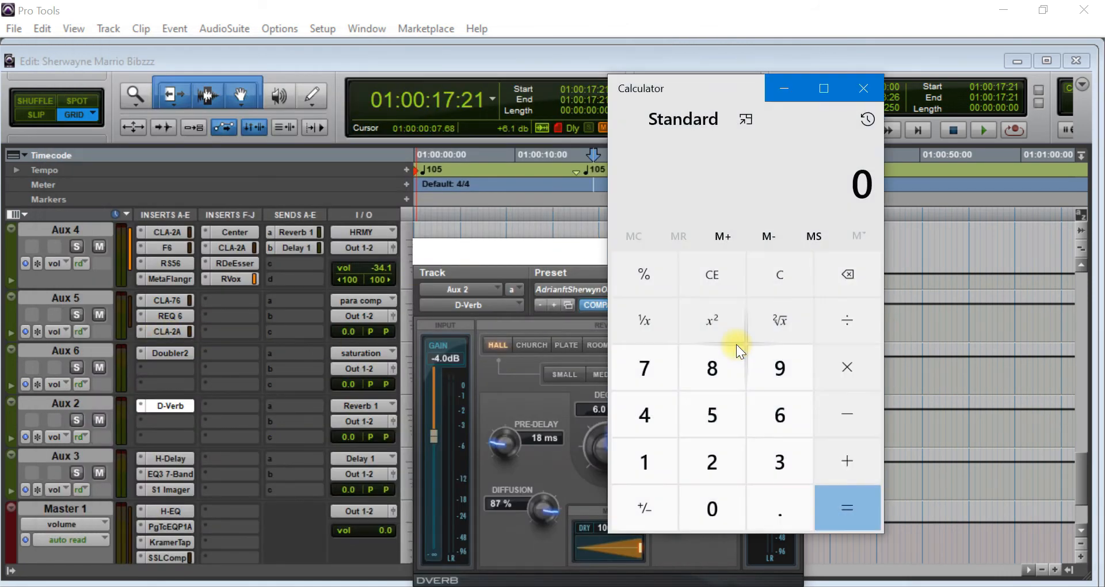
left_click(770, 419)
double_click(709, 506)
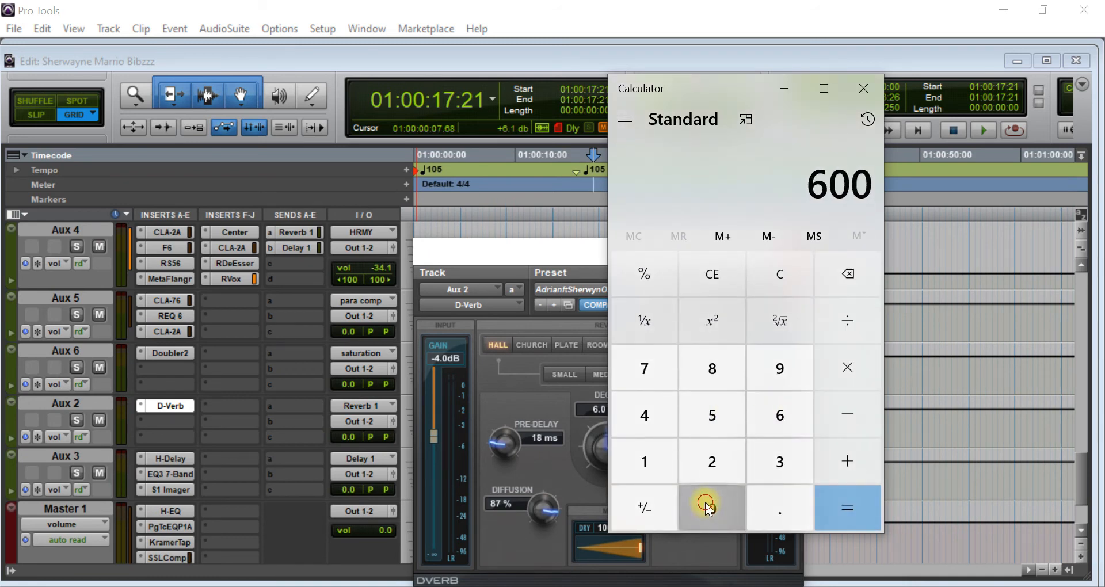
double_click(706, 505)
left_click(848, 332)
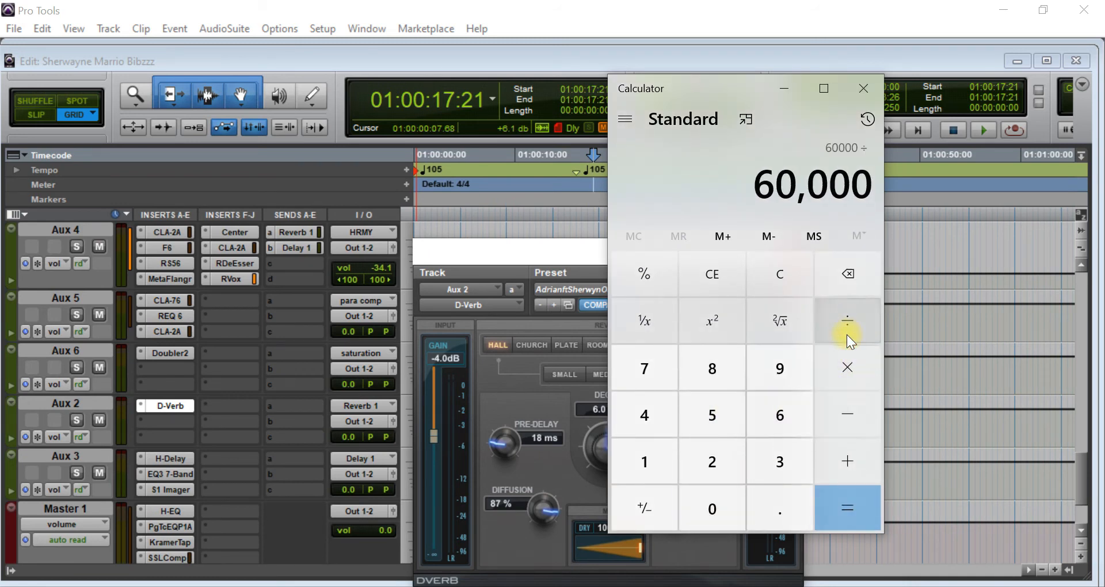
left_click(656, 468)
left_click(707, 505)
left_click(707, 429)
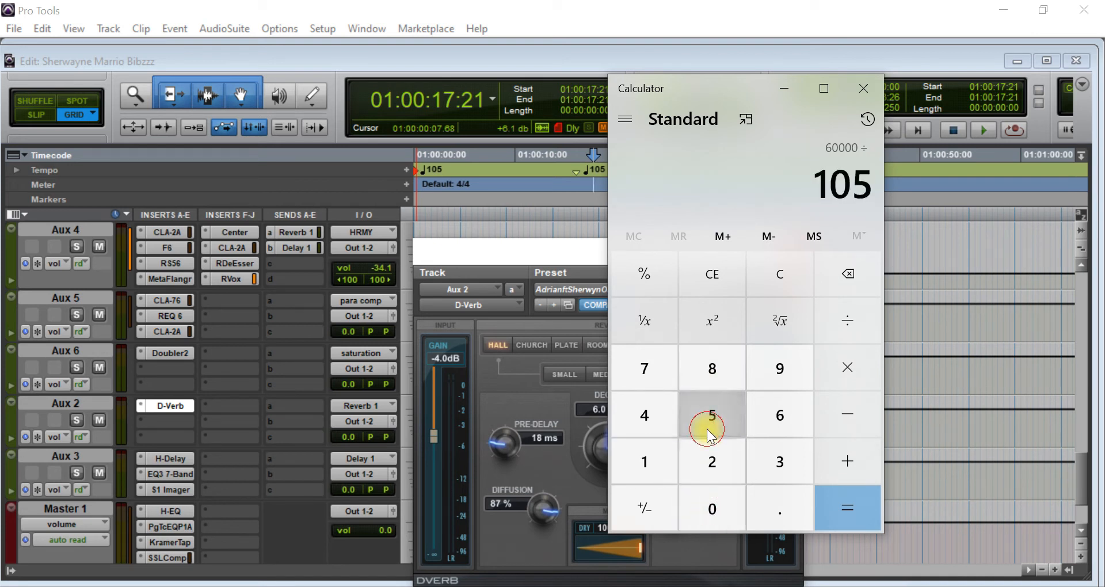
left_click(848, 505)
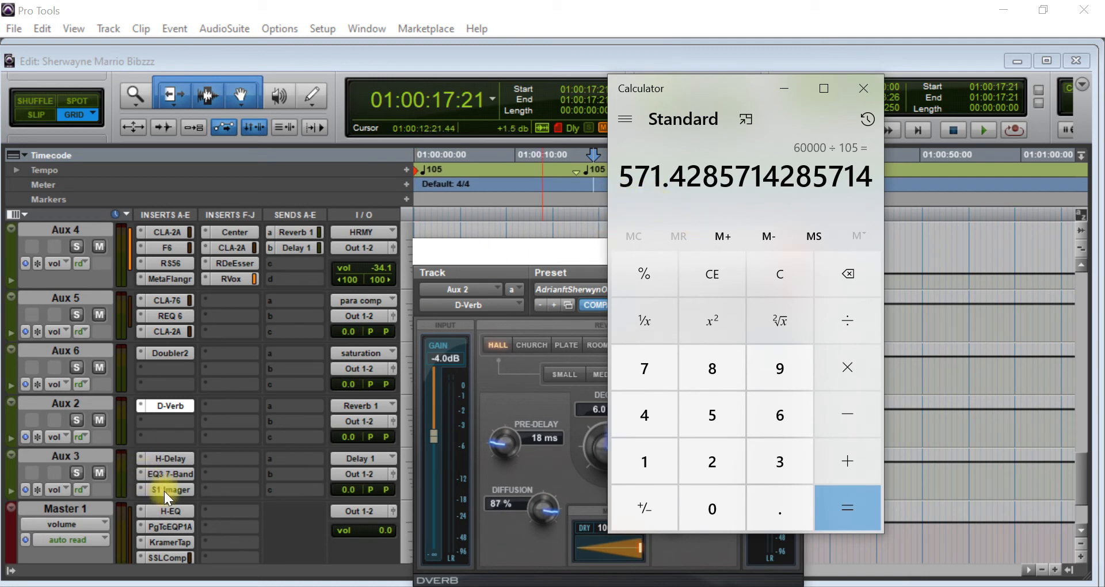
Step: Open H-Delay on Aux 3, compare its delay time in MS mode with the Calculator result, restore HOST sync and close the plug-in
left_click(170, 460)
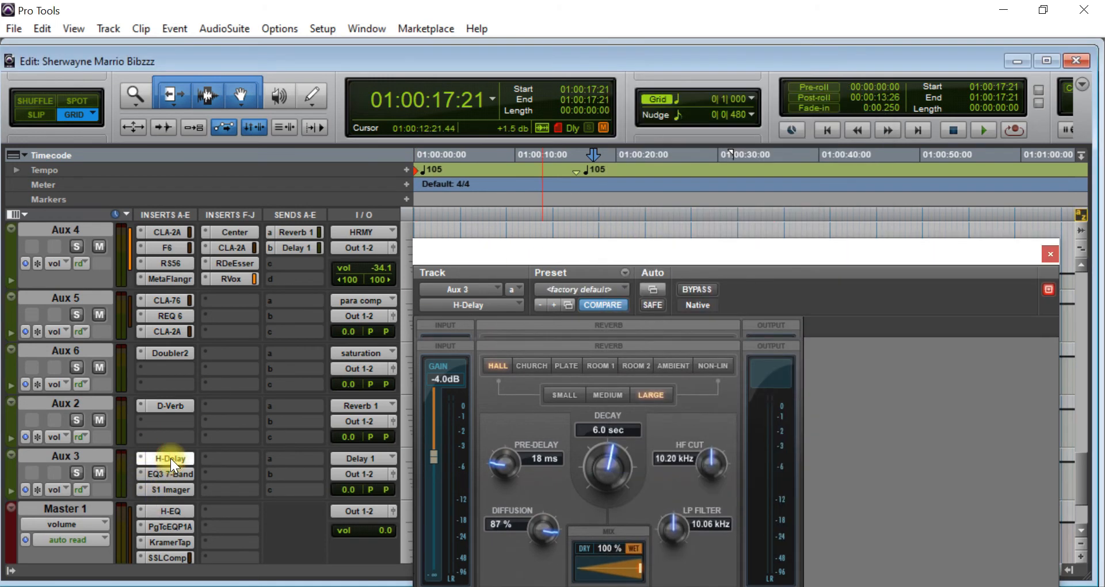
left_click_drag(637, 258, 369, 144)
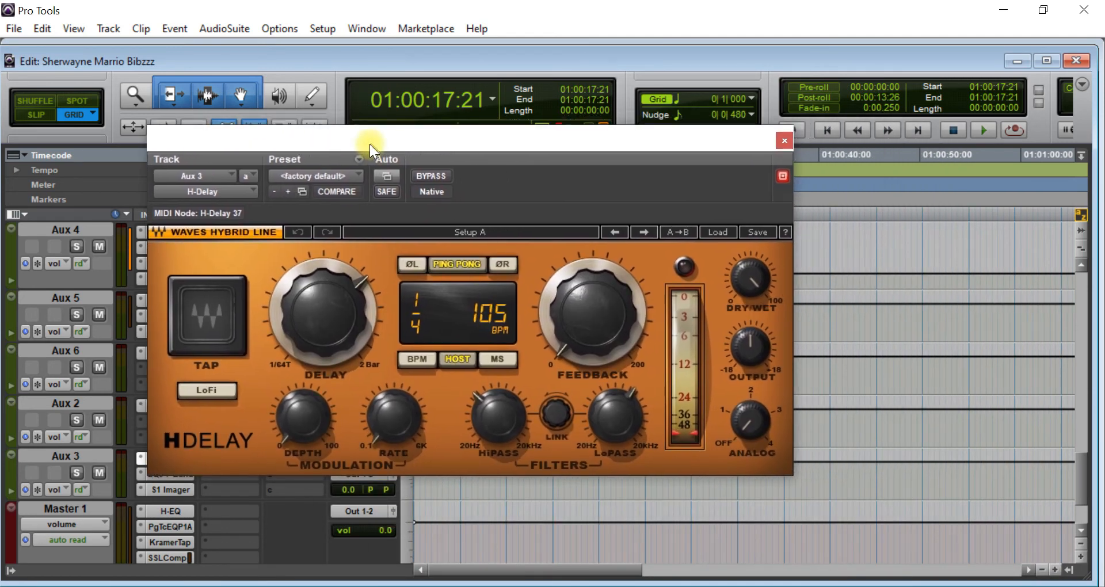
left_click(498, 358)
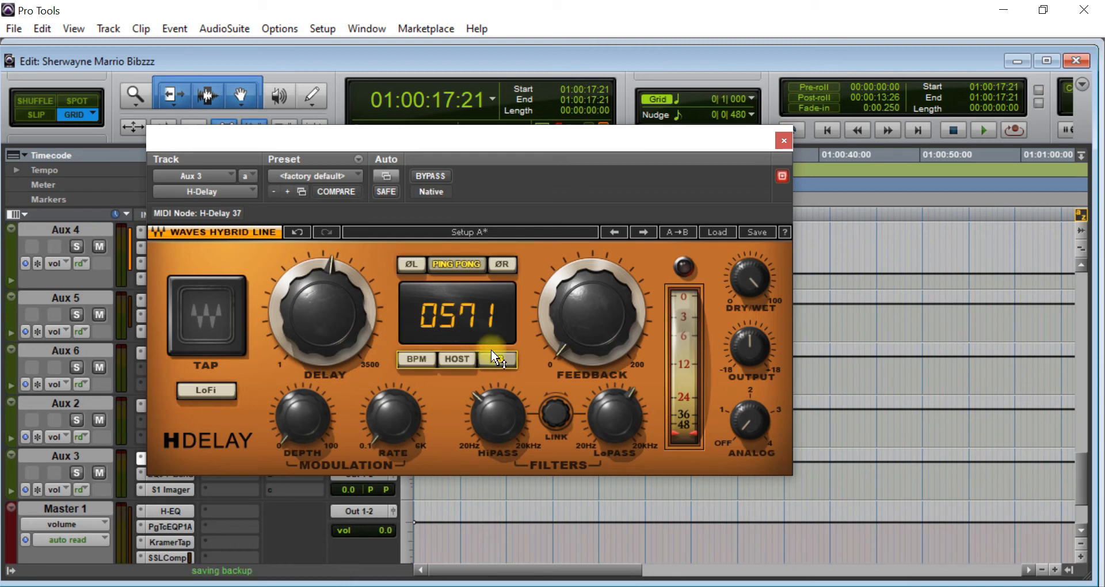
key("alt+Tab")
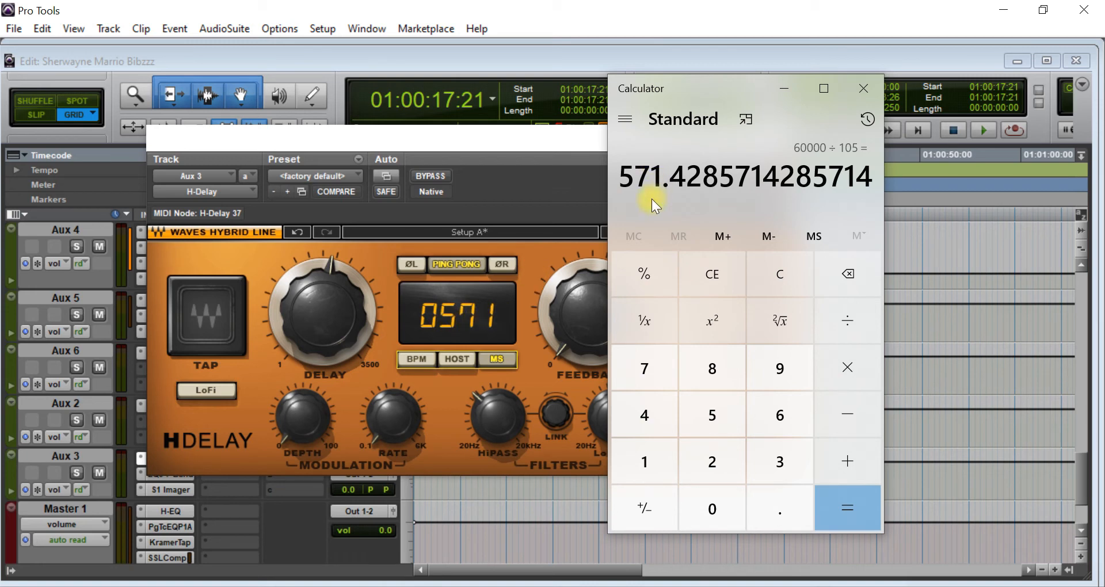
left_click(455, 357)
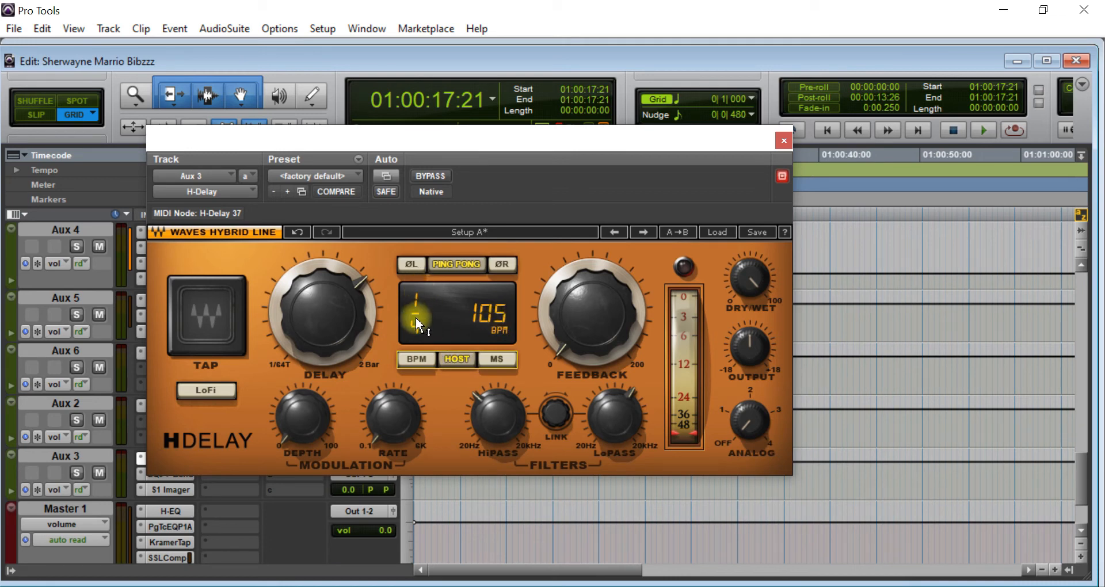
left_click(780, 146)
Step: Reopen the D-Verb plug-in on Aux 2 and switch to Calculator beside it
key("alt+Tab")
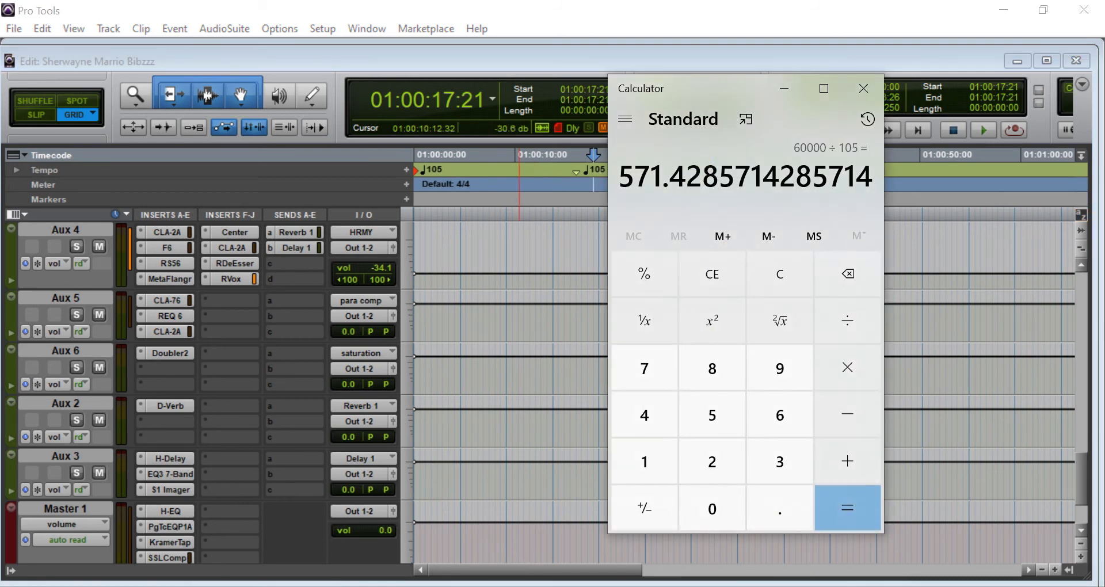
left_click(171, 406)
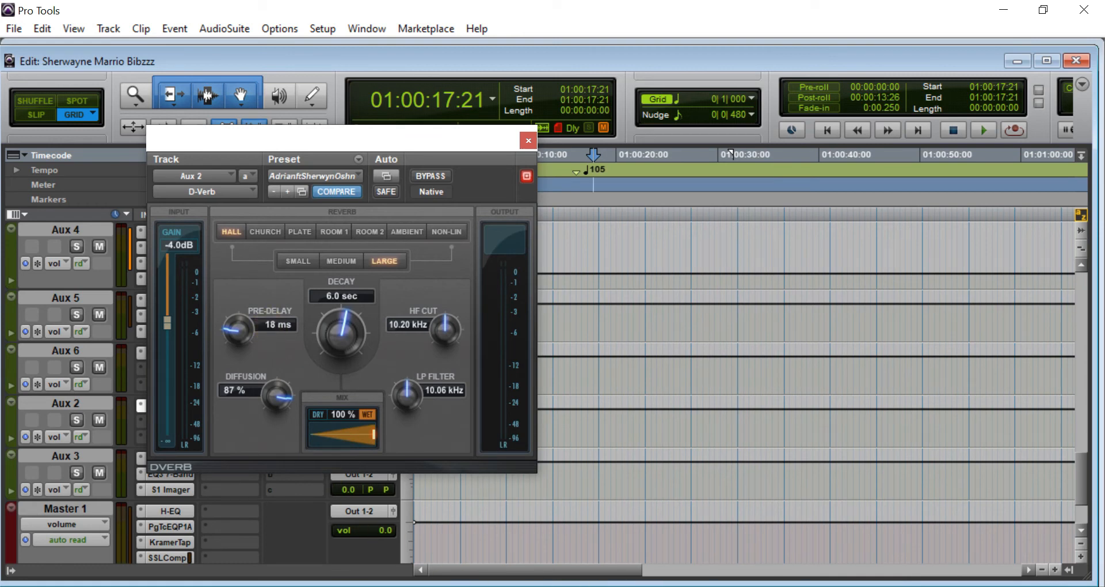
key("alt+Tab")
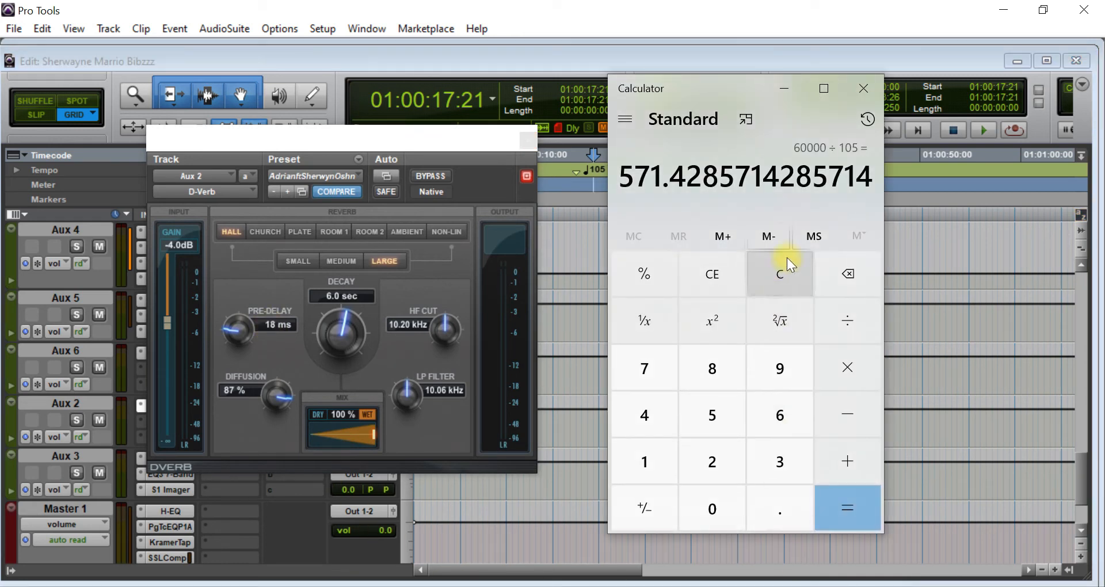
Step: Divide the quarter-note length by 2 twice in Calculator to find shorter tempo-synced times for the reverb pre-delay
left_click(846, 326)
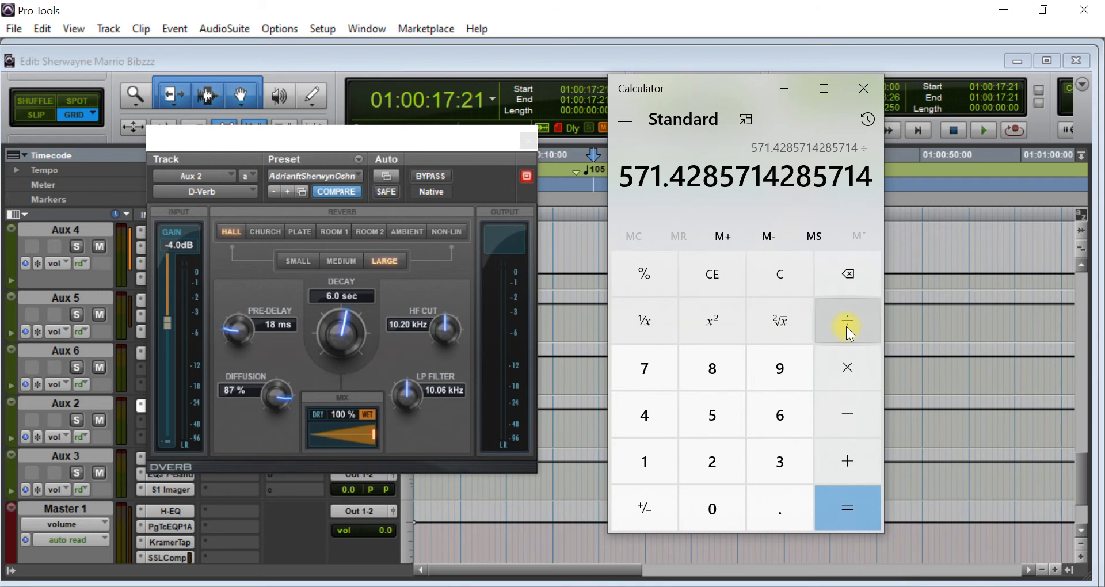
key("2")
key("Return")
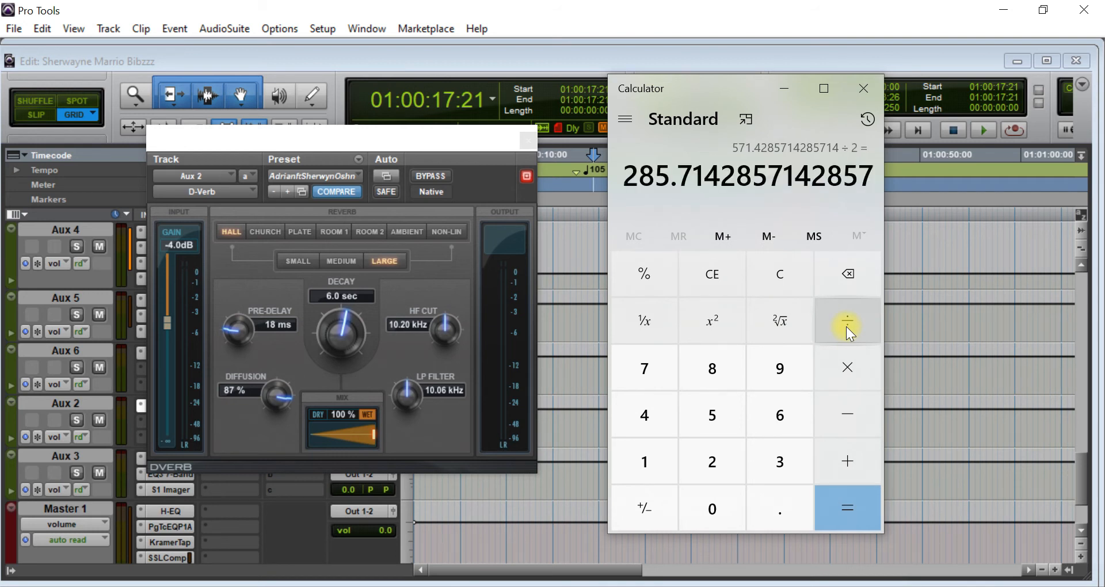
left_click(846, 326)
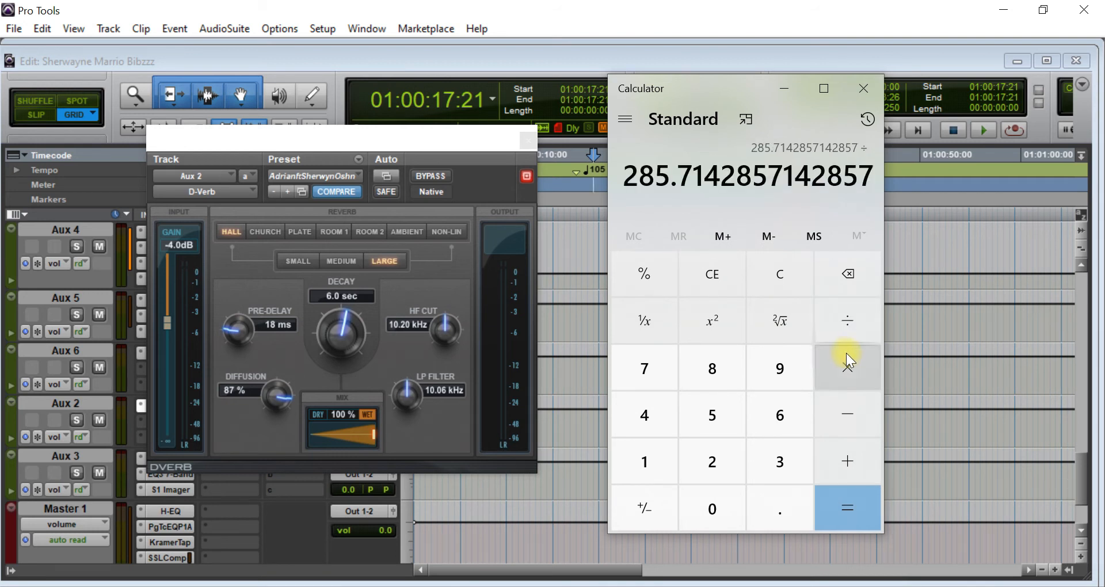
key("2")
key("Return")
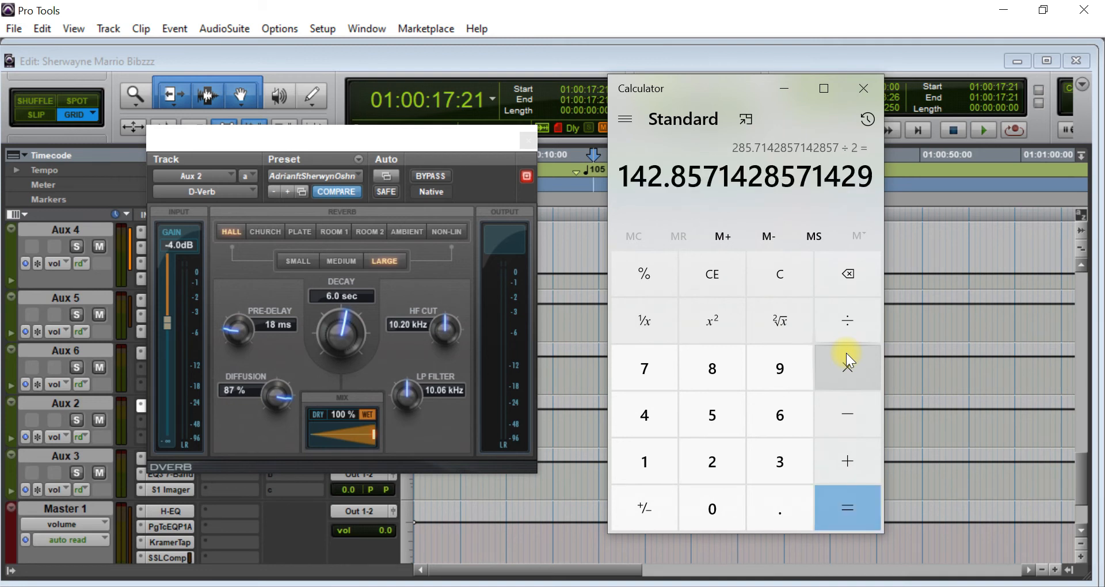
Step: Keep halving the result in Calculator, dividing by 2 three more times, to reach a short tempo-synced reverb pre-delay time
left_click(866, 329)
key("2")
key("Return")
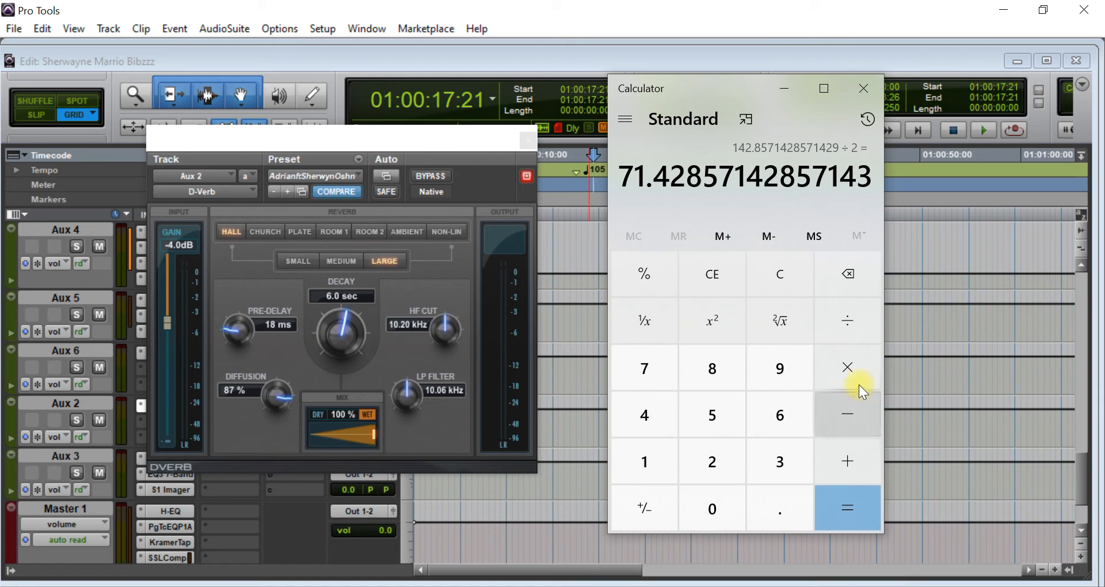
left_click(861, 340)
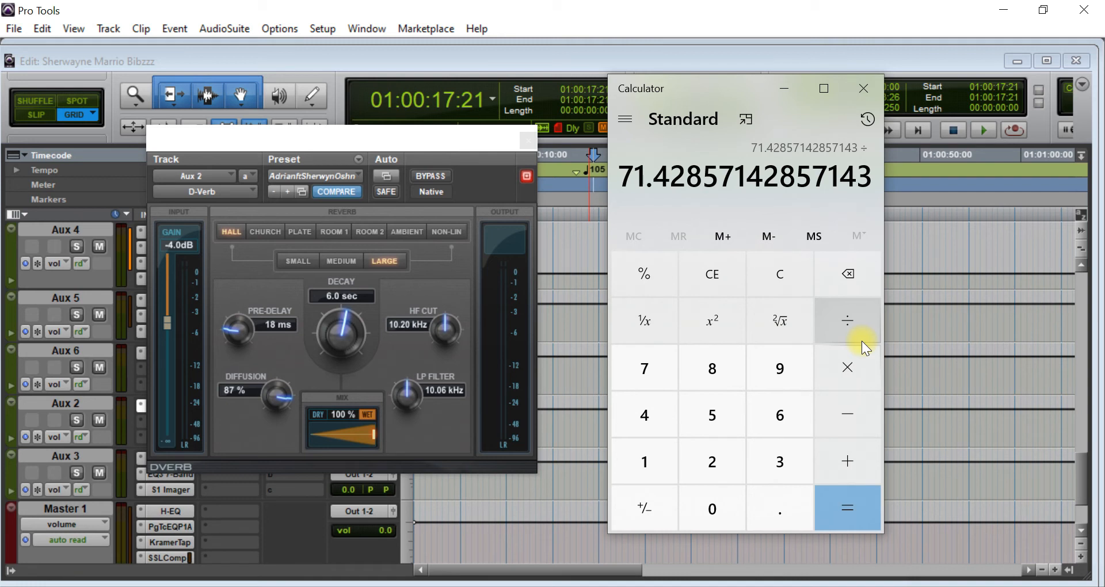
type("2")
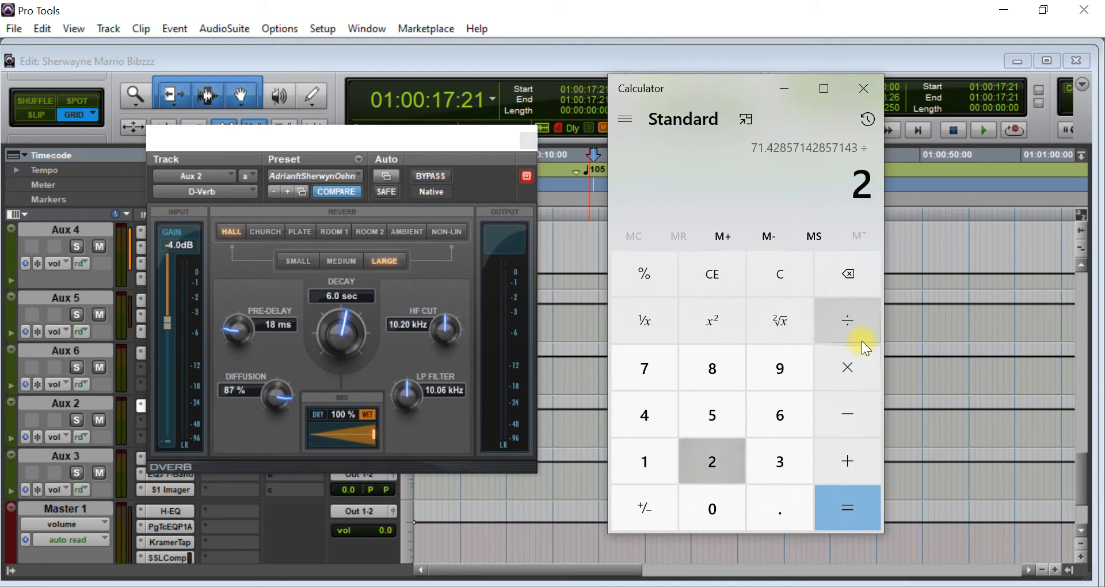
key("Return")
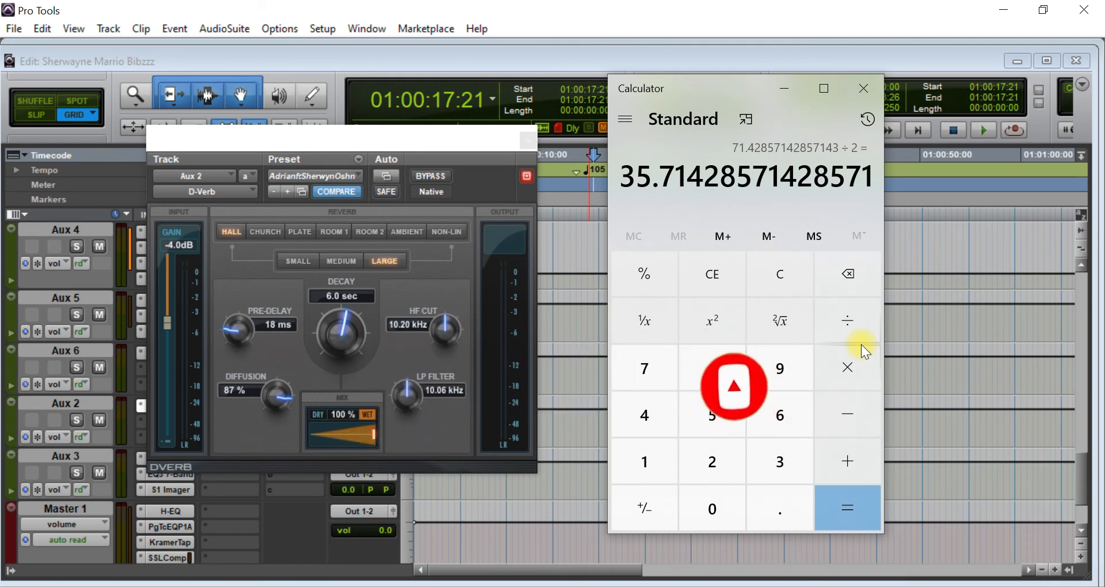
left_click(851, 330)
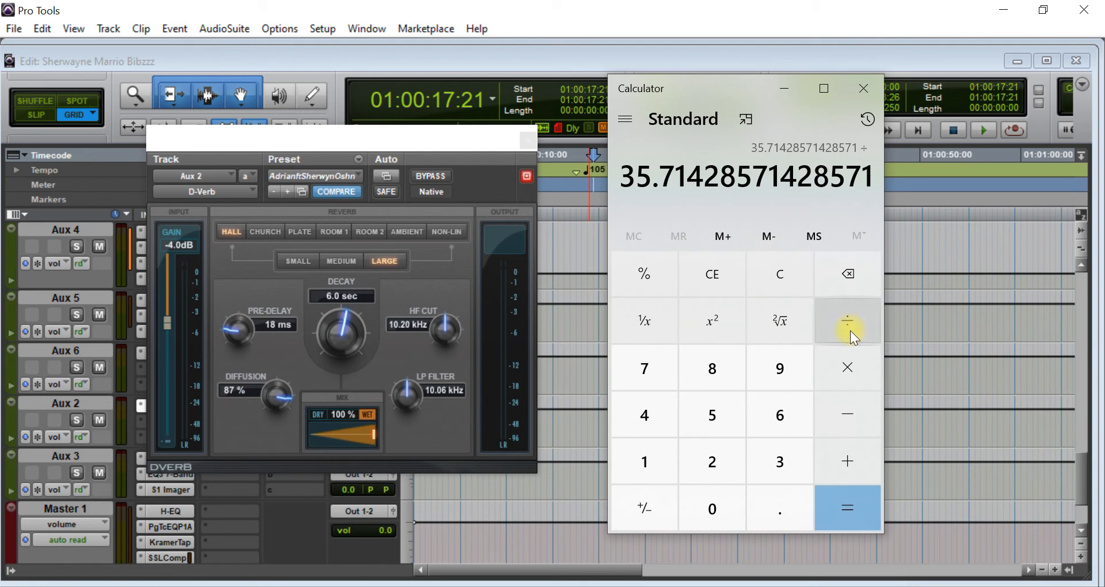
key("2")
key("Return")
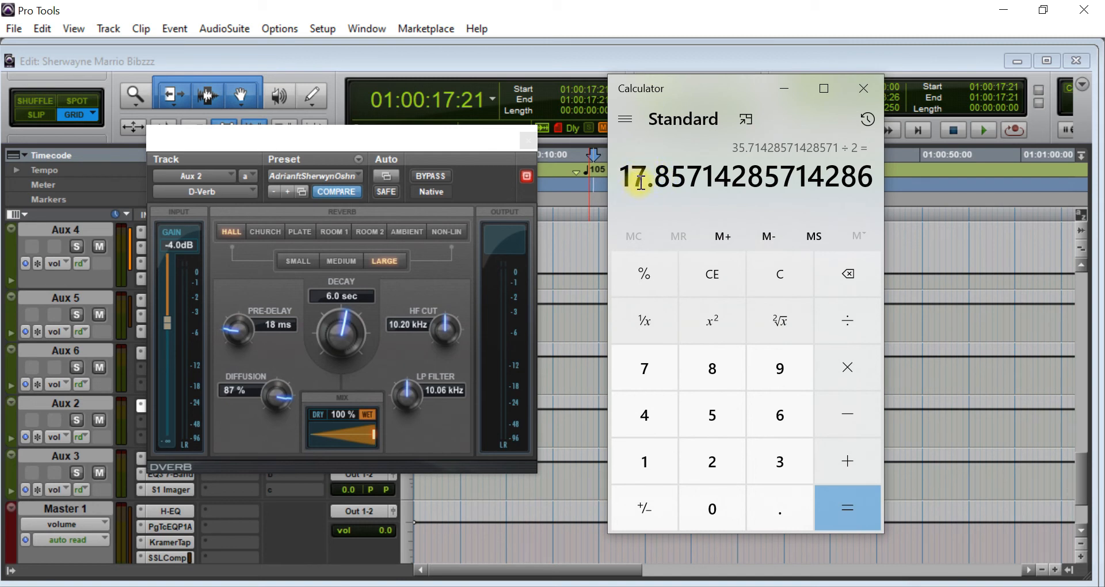
Step: Return to D-Verb on Aux 2 to compare its pre-delay with the calculated time, and close the plug-in
left_click(273, 349)
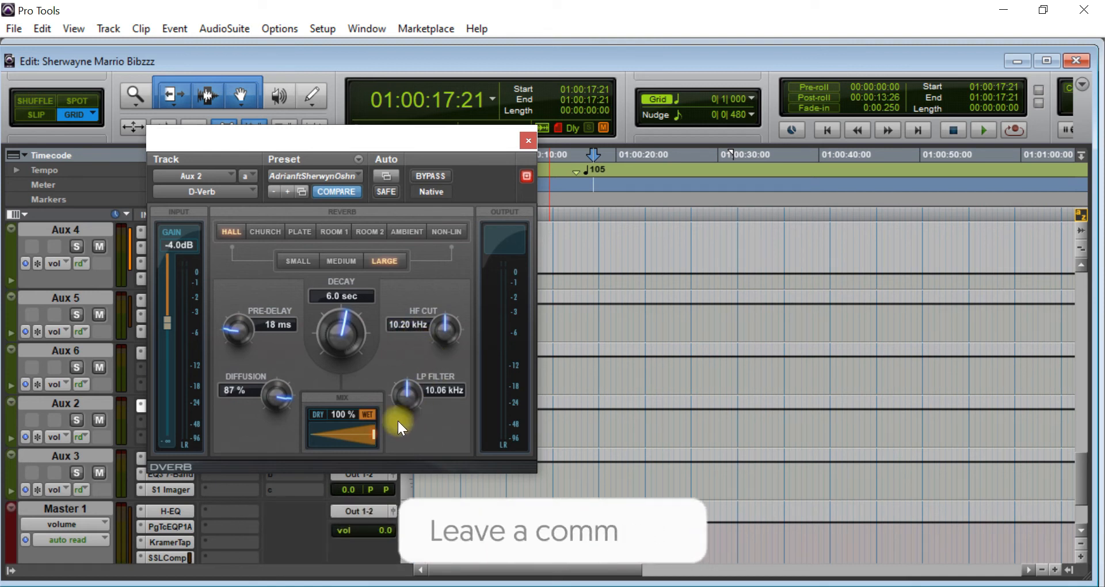
left_click(399, 440)
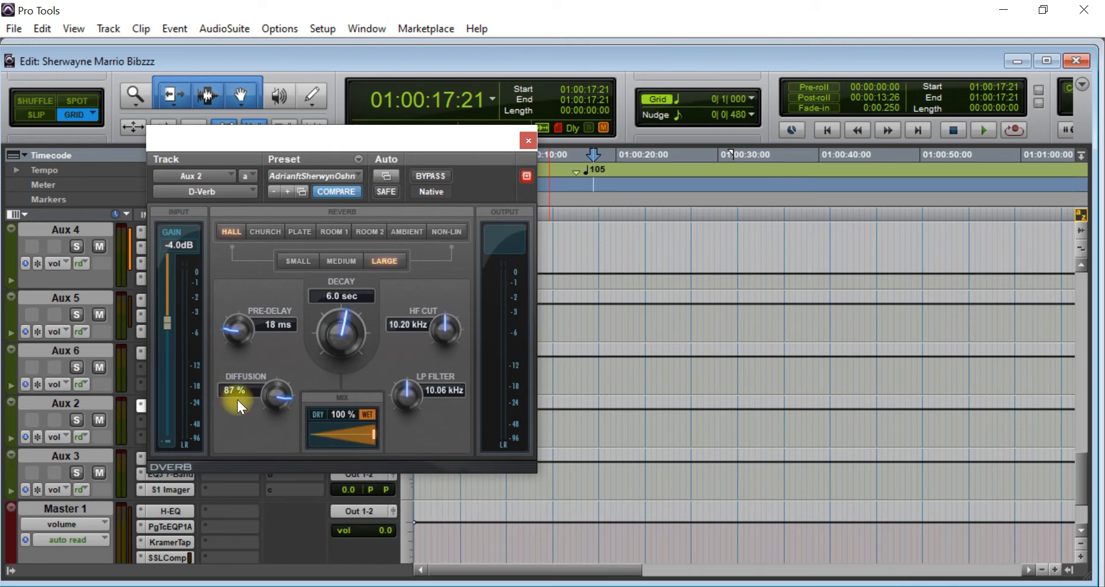
left_click(529, 147)
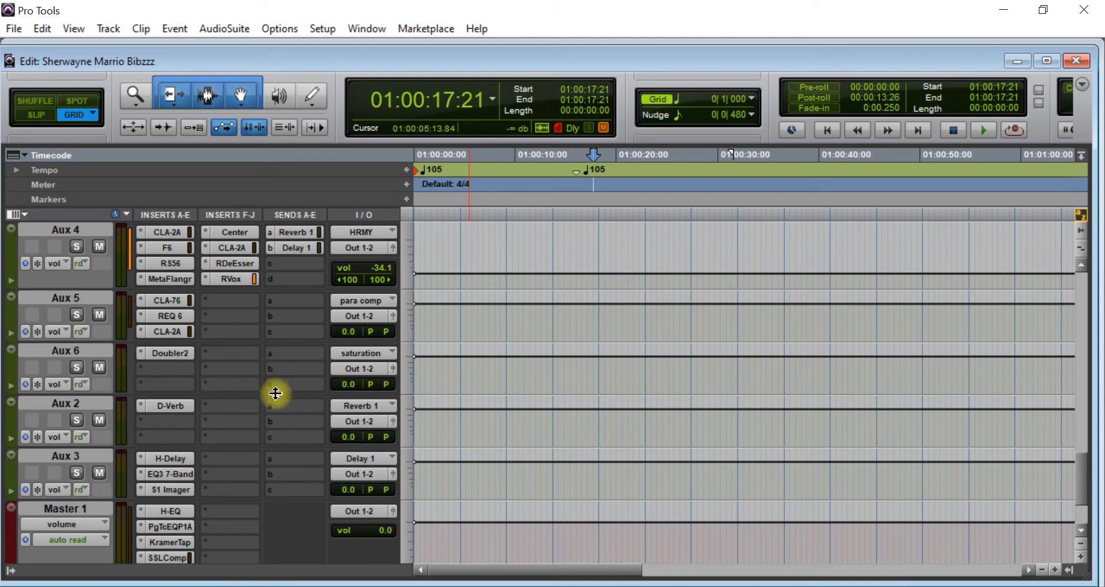
Step: Play the session from 01:00:17:21 while reviewing the vocal, harmony and aux tracks with their inserts and sends
scroll(276, 393, "up", 3)
scroll(277, 394, "down", 1)
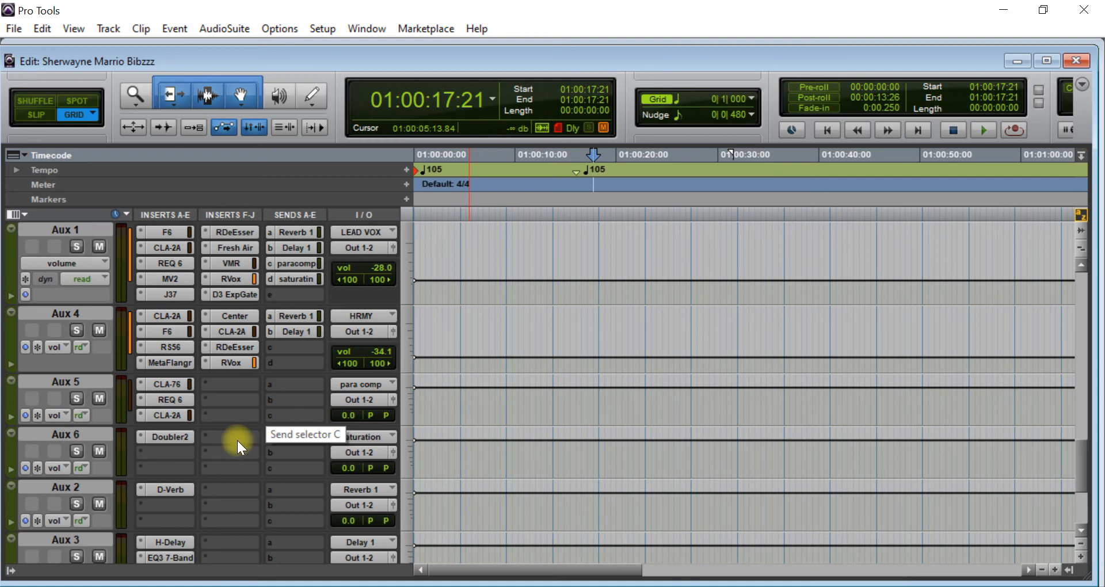
scroll(237, 440, "down", 2)
scroll(261, 425, "up", 6)
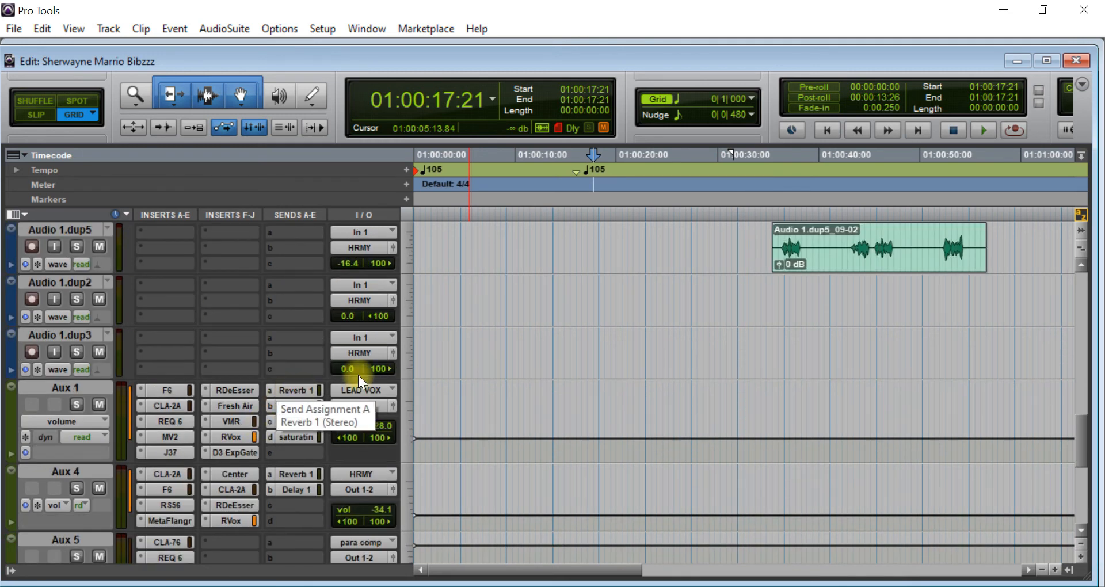
scroll(363, 374, "up", 6)
key("space")
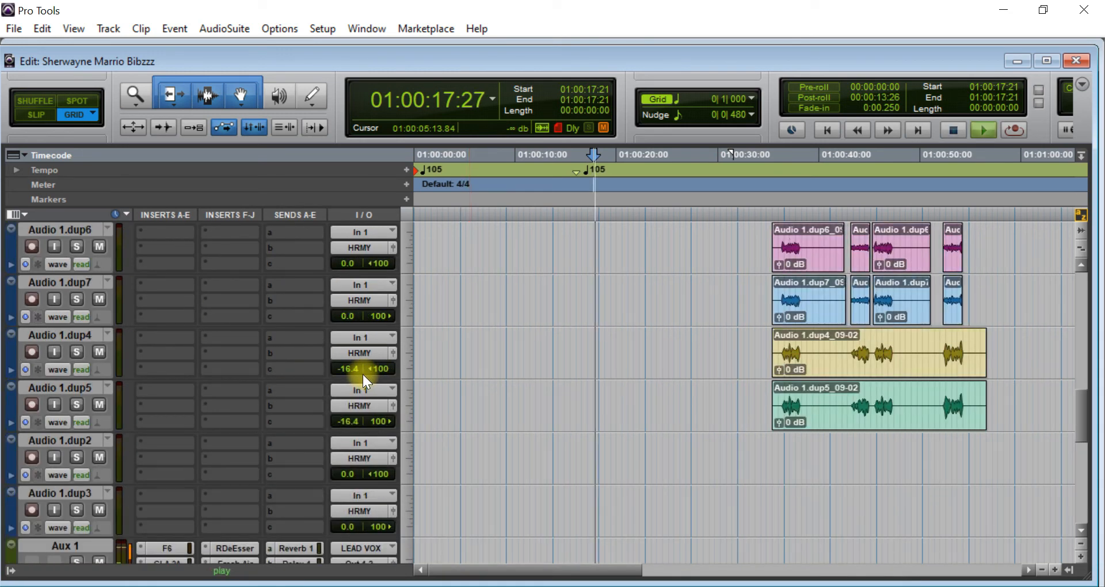
scroll(423, 349, "up", 5)
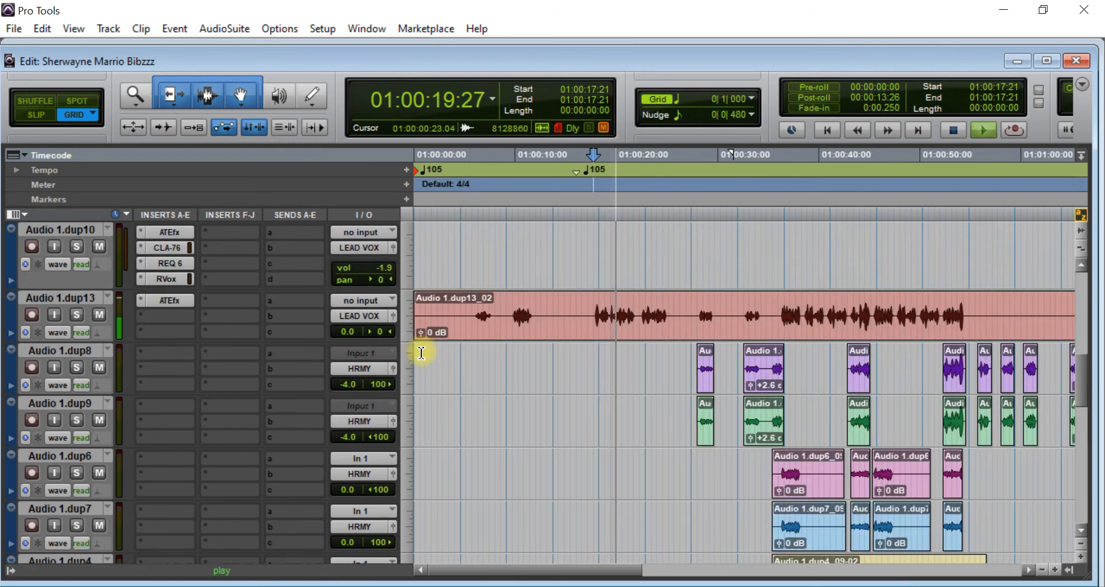
scroll(421, 353, "up", 2)
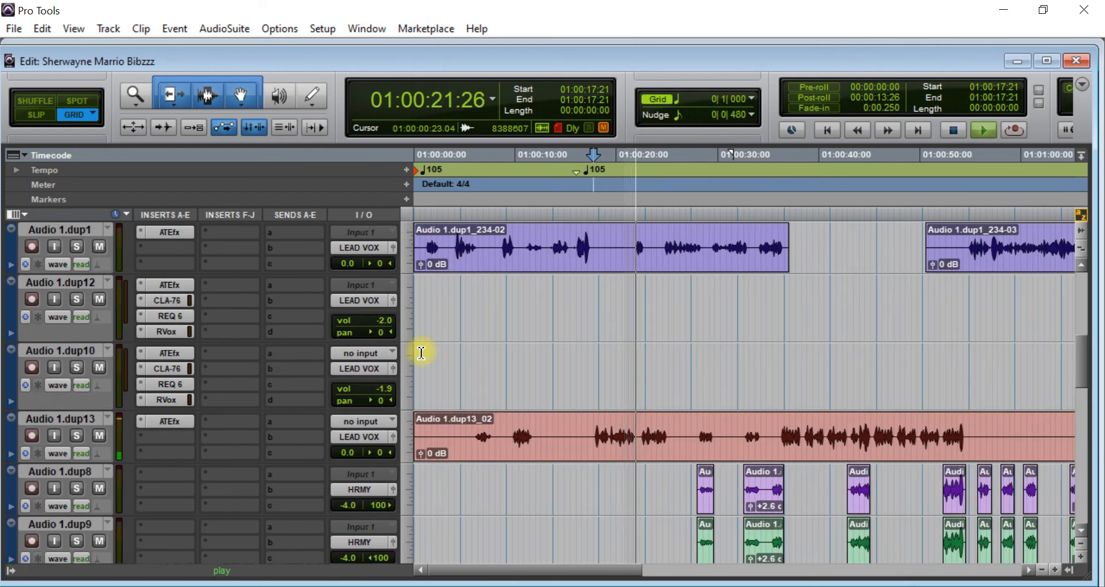
scroll(421, 352, "down", 10)
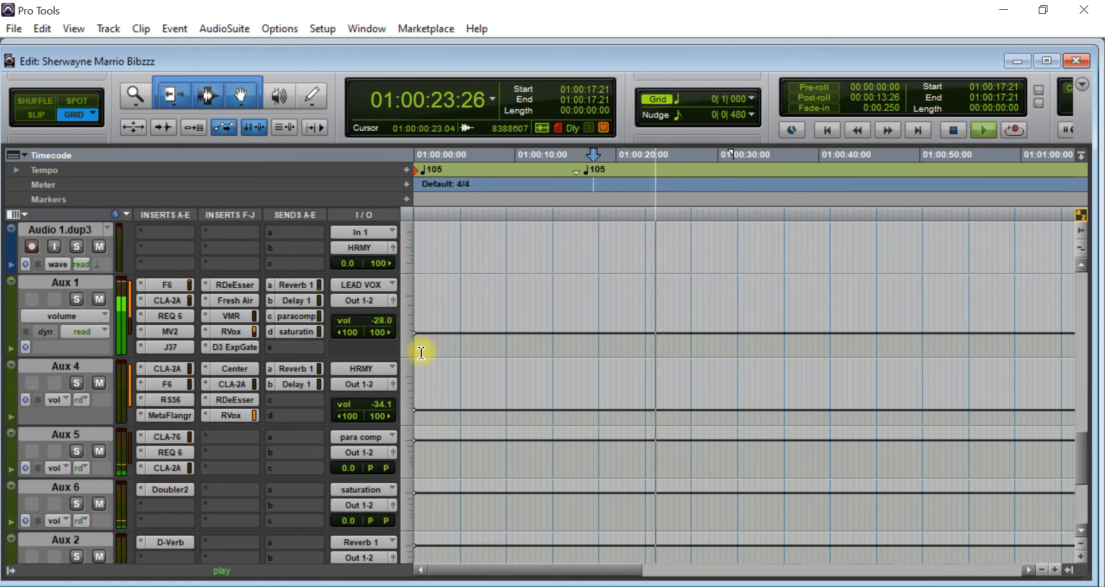
scroll(399, 351, "down", 1)
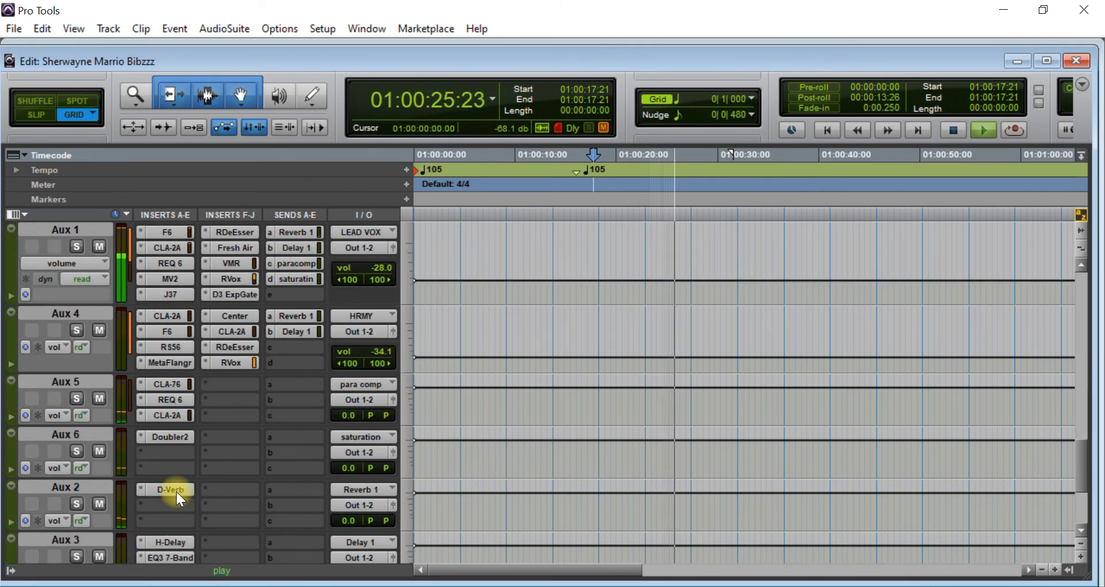
Step: Open D-Verb on Aux 2, replay the section from 01:00:17:21 and bypass the reverb during playback to hear the vocal without it
left_click(171, 489)
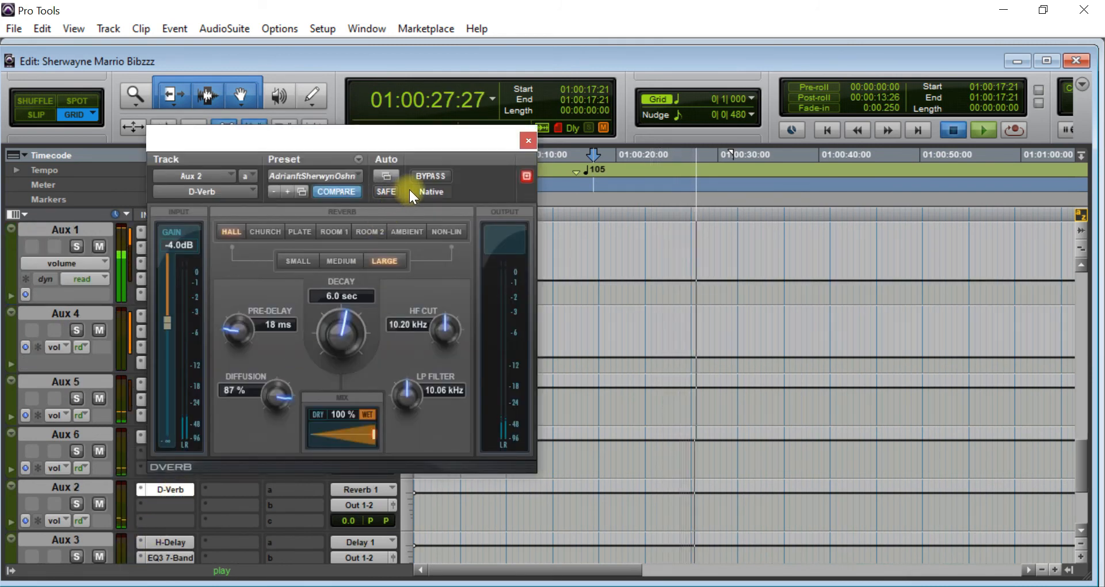
key("space")
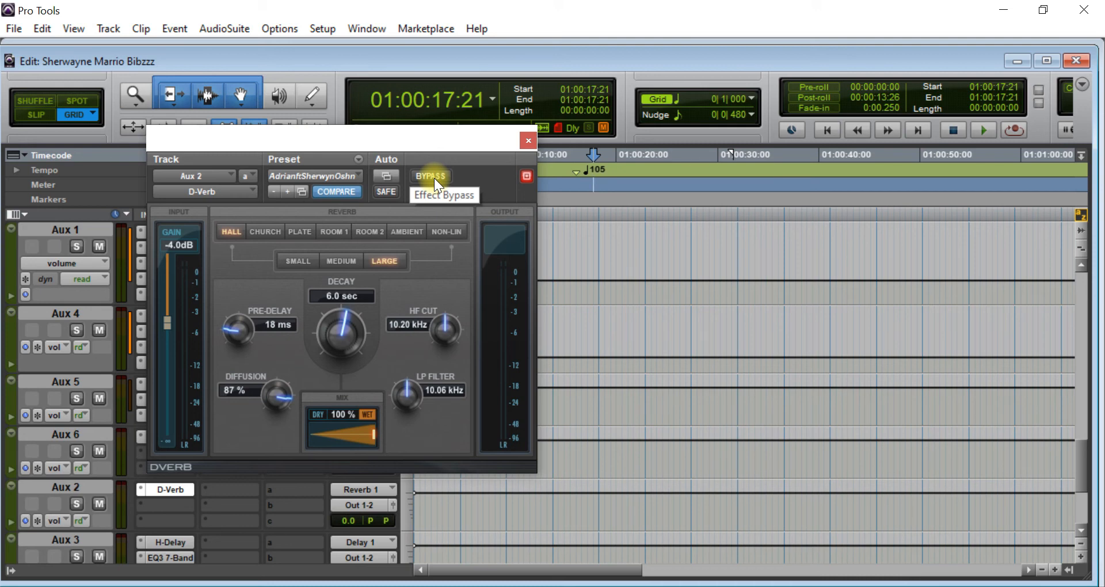
key("space")
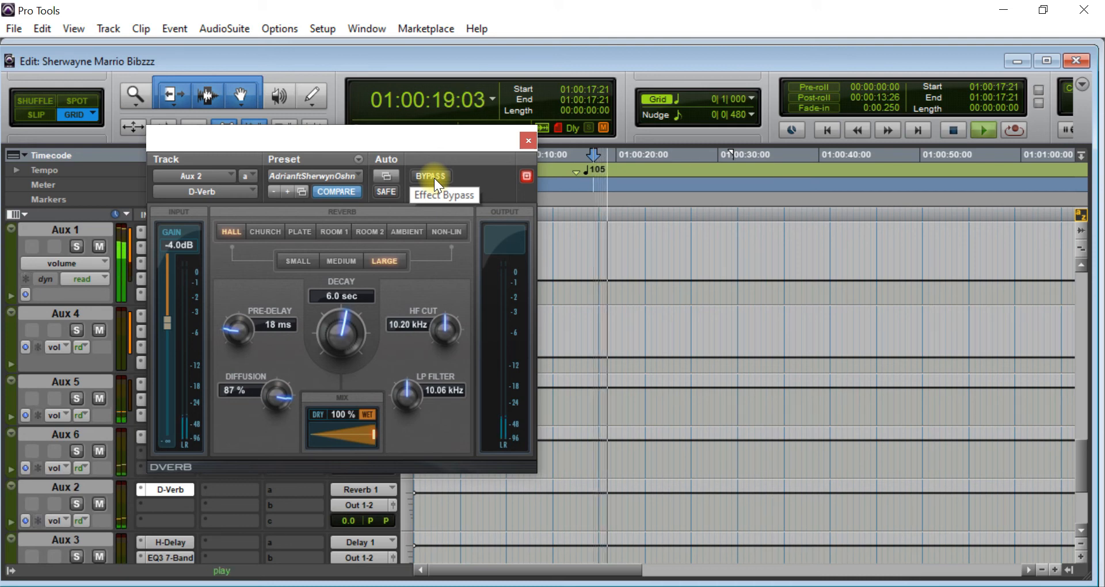
left_click(434, 178)
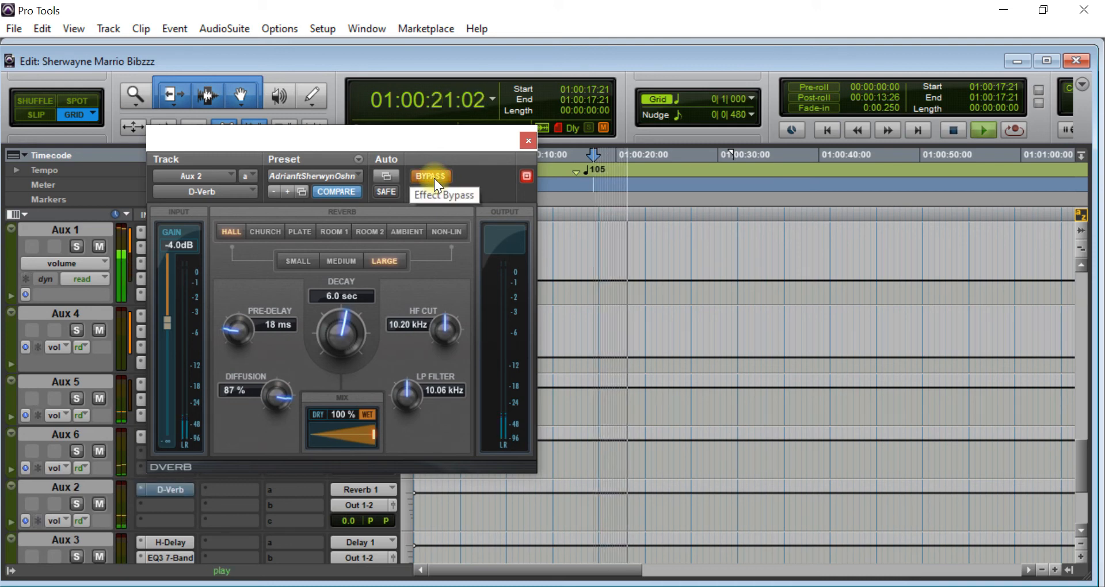
key("space")
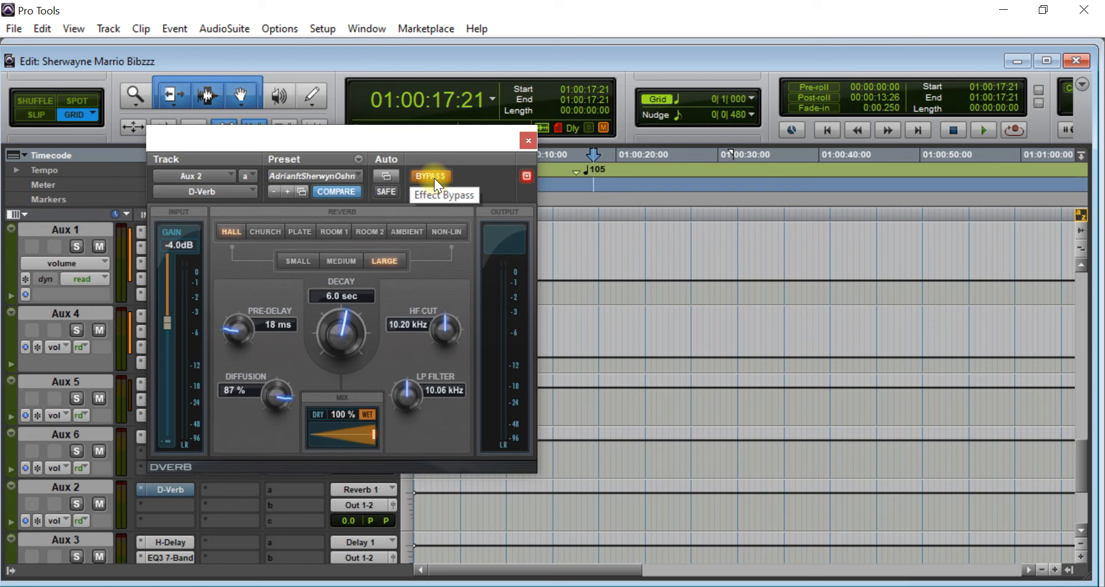
Step: Replay the section while toggling D-Verb's bypass to compare, leave the reverb active, close the plug-in and stop playback
key("space")
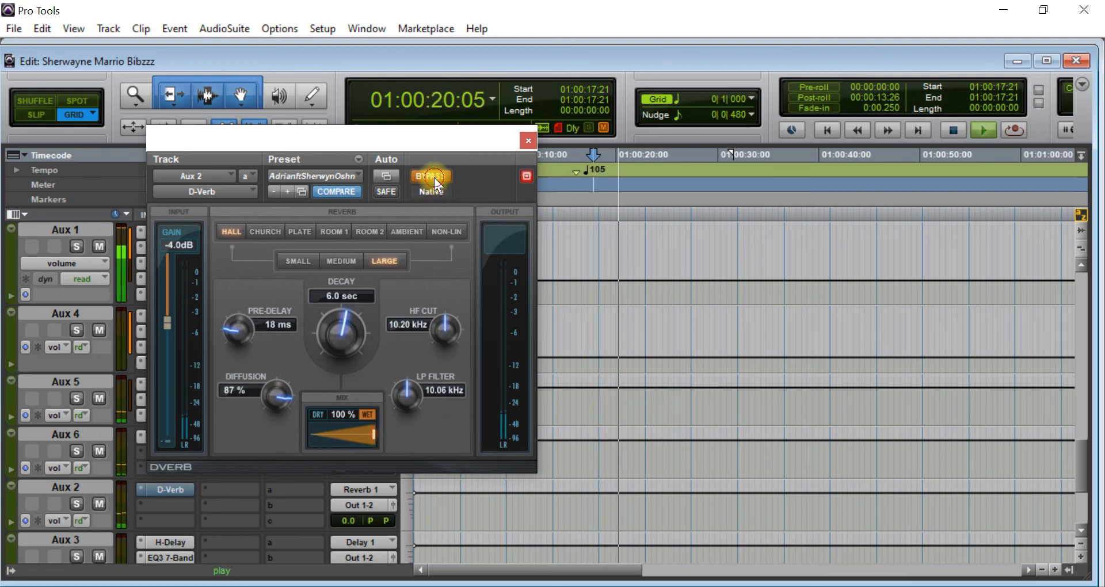
left_click(434, 178)
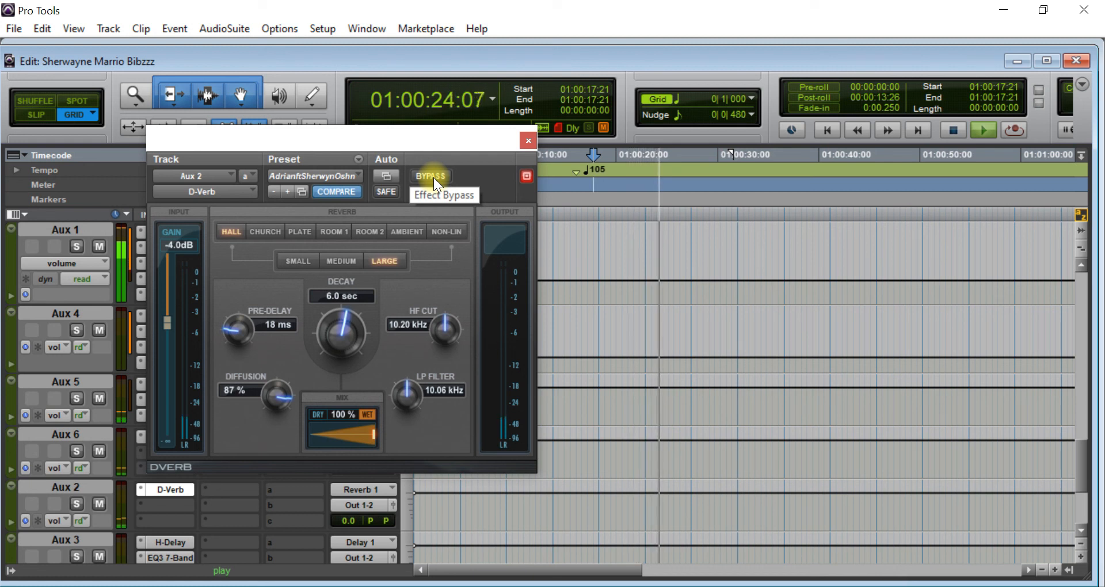
left_click(434, 178)
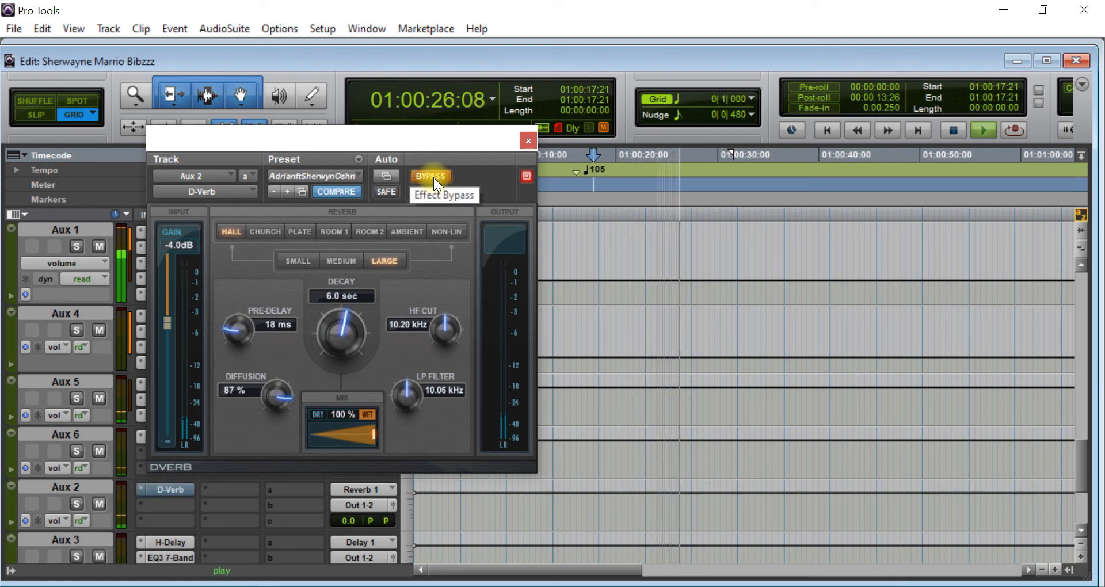
left_click(434, 177)
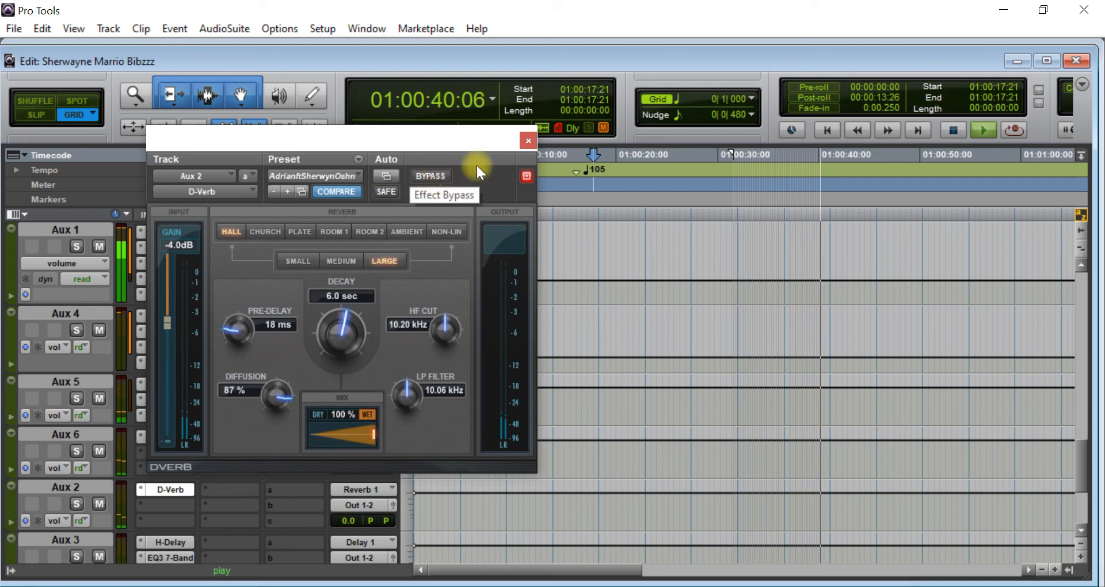
left_click(521, 142)
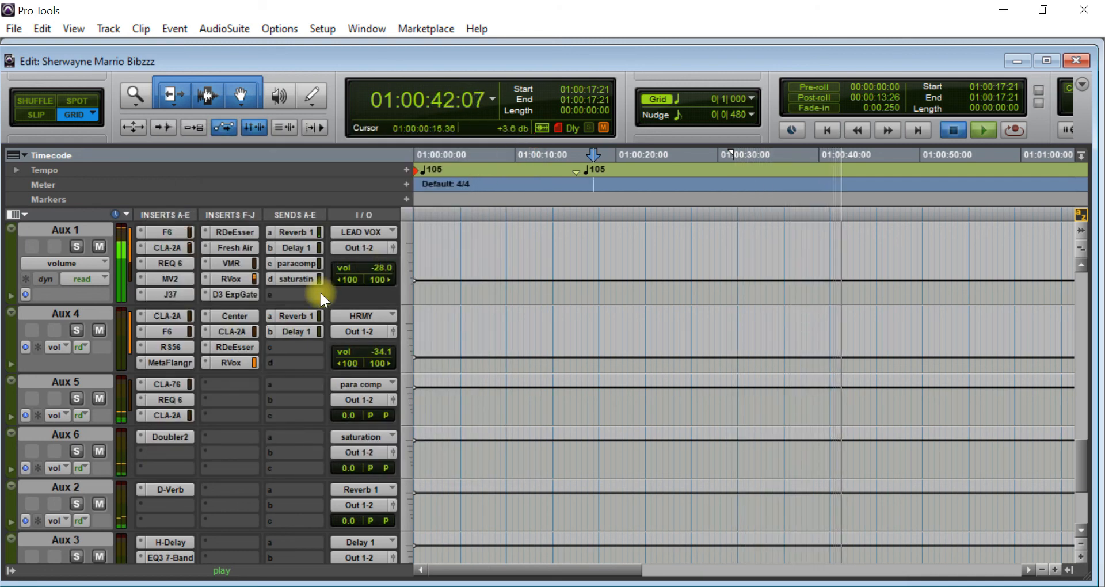
key("space")
Step: Increase the height of the Audio 2.dup1 track to expose its fifth insert, inspect the D-Verb plug-in there and close it
scroll(476, 374, "up", 10)
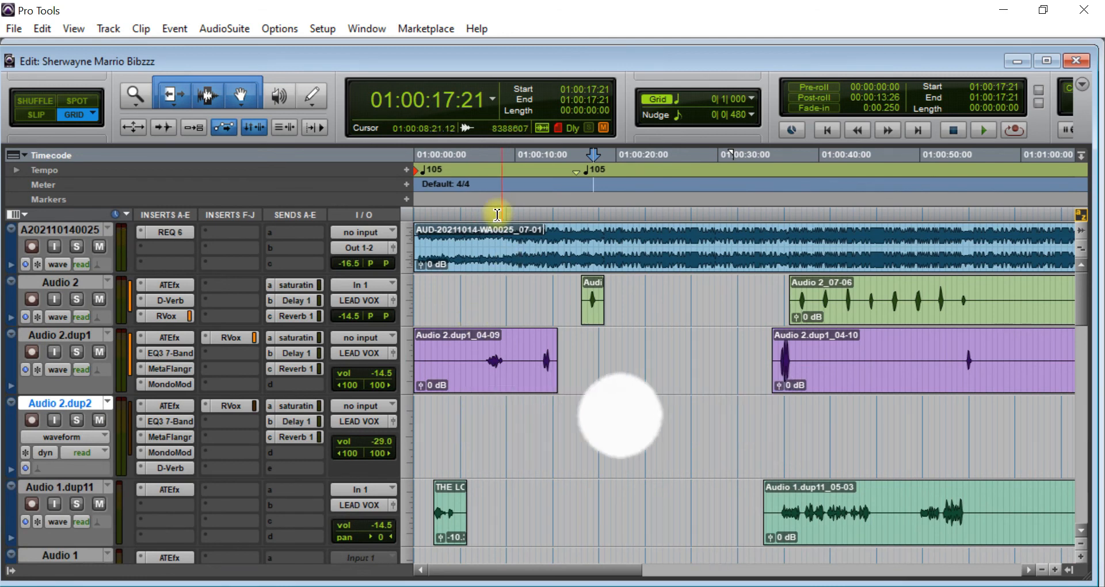
left_click(482, 168)
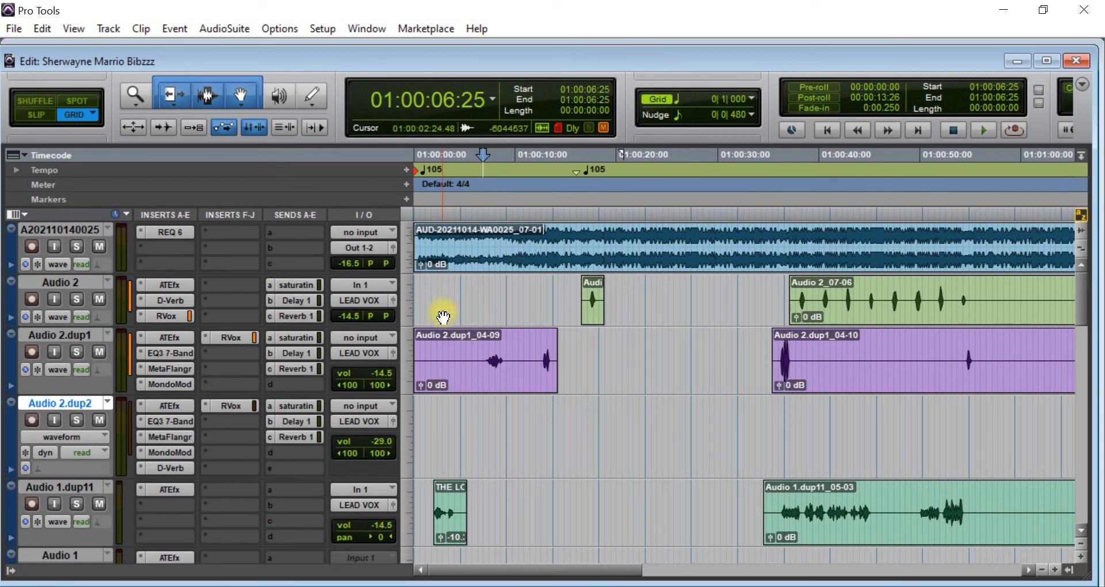
left_click(481, 376)
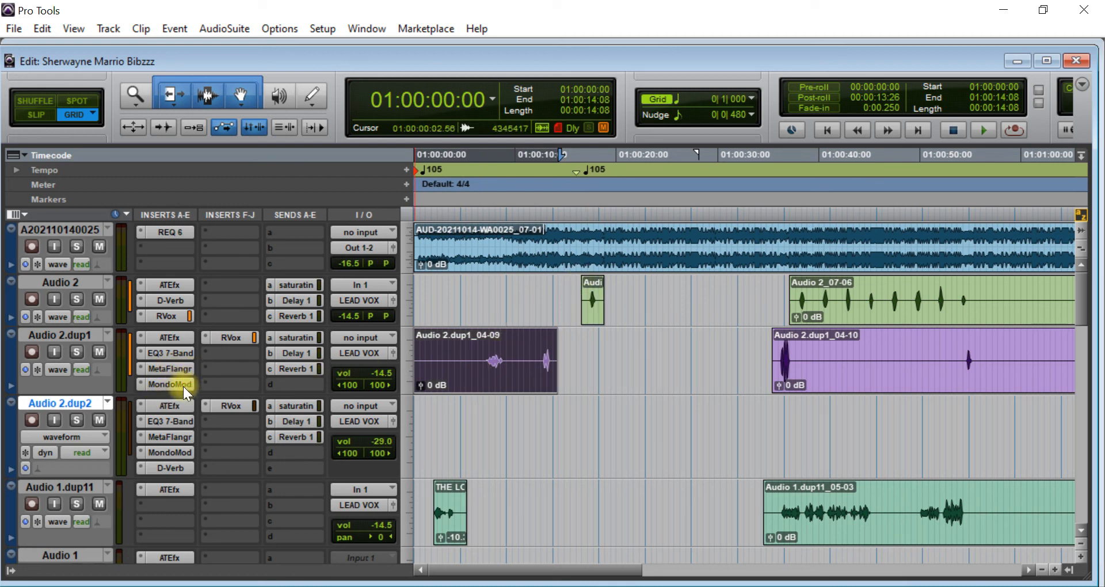
left_click_drag(177, 394, 172, 422)
left_click(171, 401)
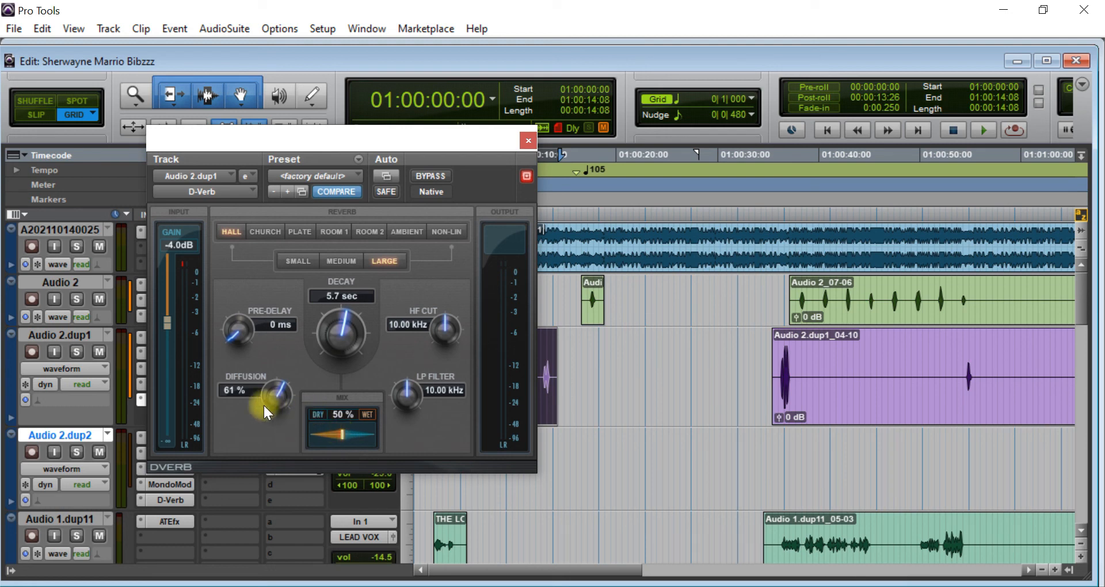
left_click(527, 141)
Step: Audition the vocal effects on the Audio 2.dup1 and Audio 2 clips by playing from 01:00:06:08 and from 01:00:16:00
left_click(477, 208)
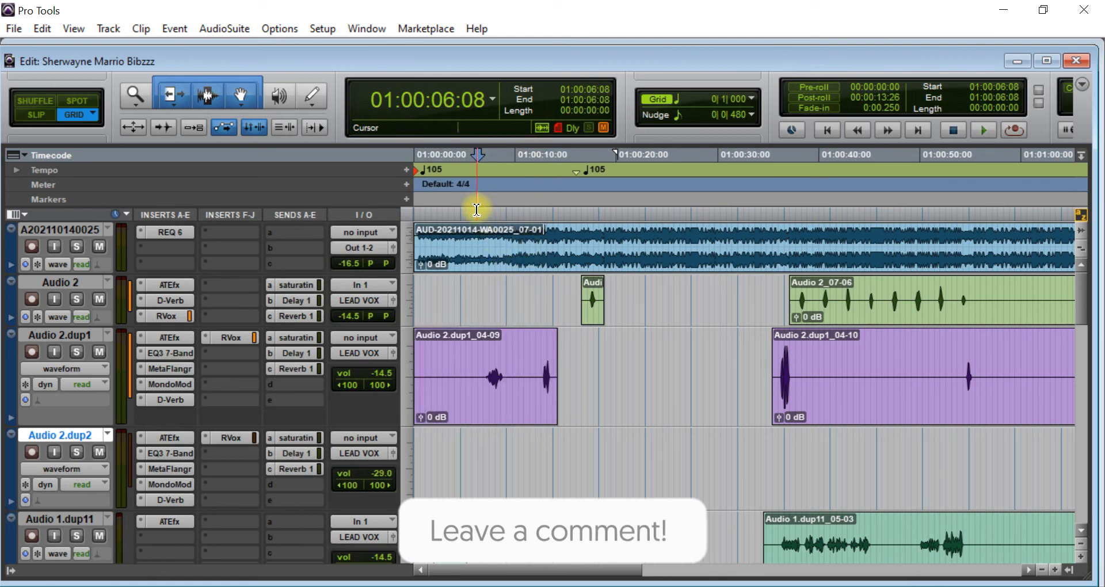
key("space")
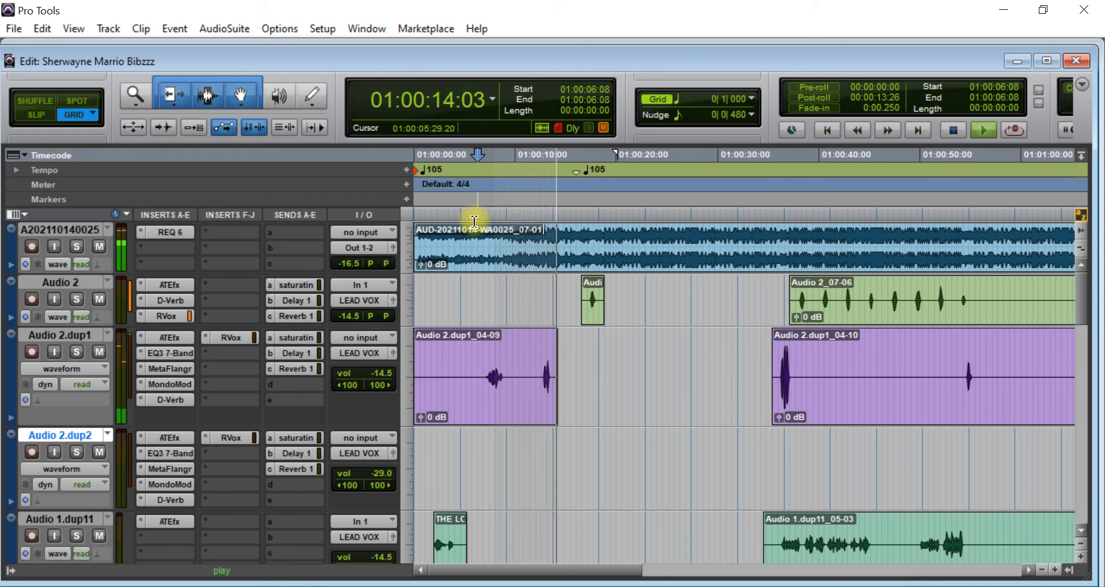
key("space")
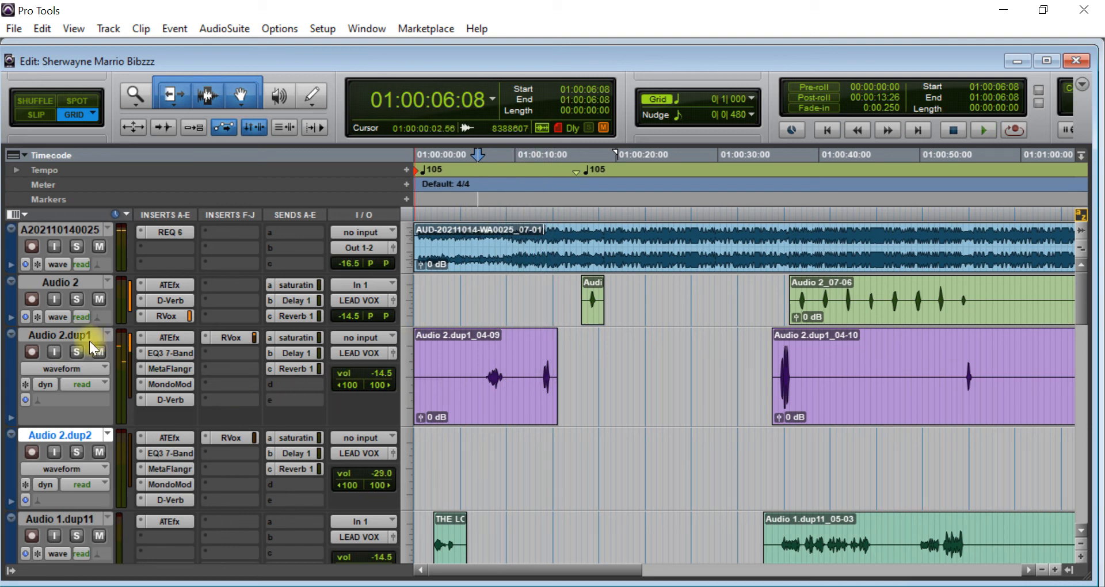
left_click(577, 184)
key("space")
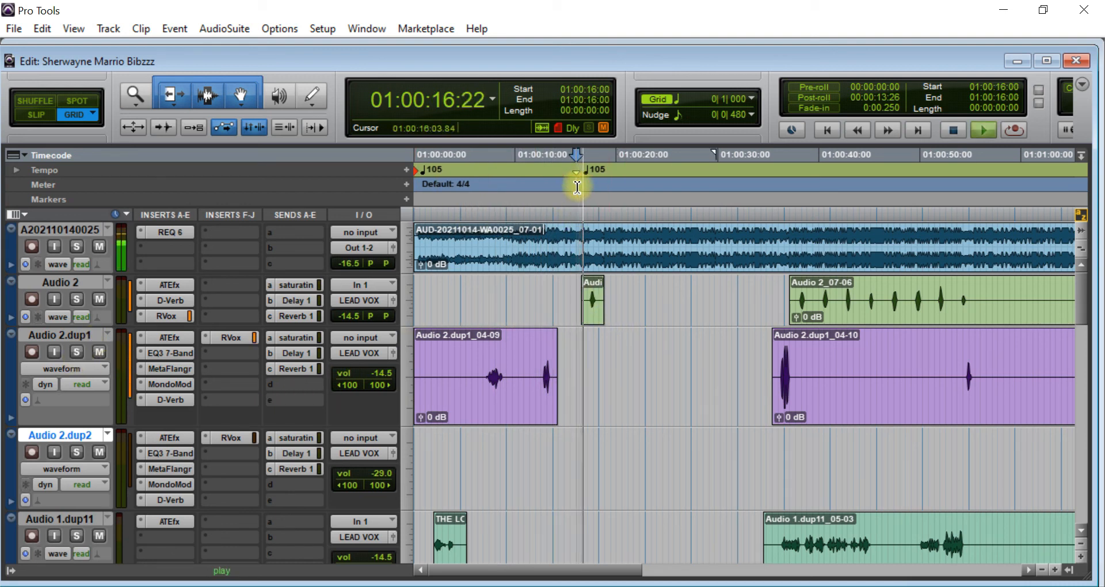
key("space")
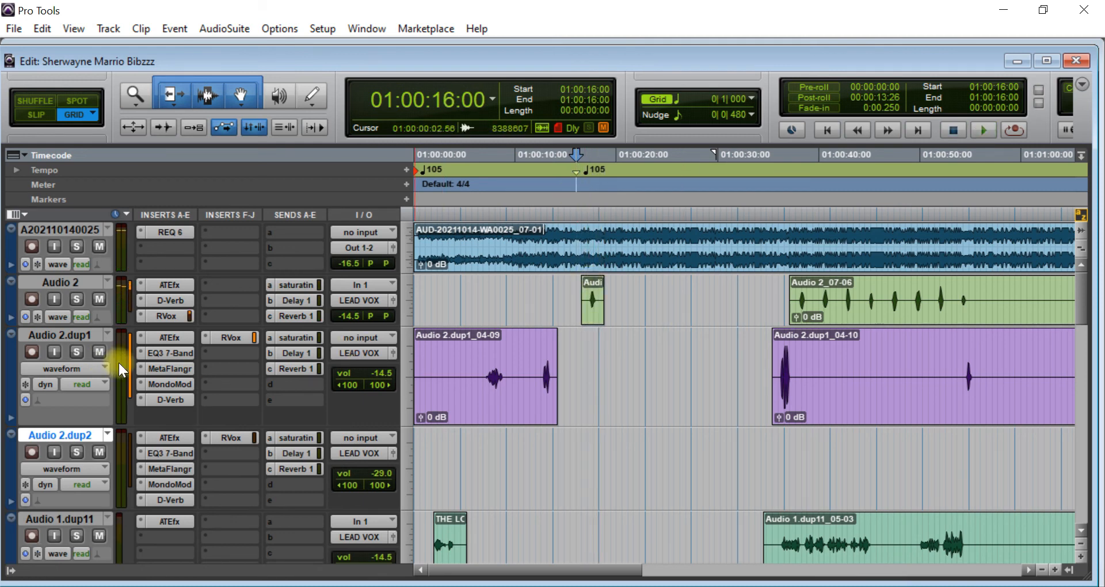
Step: Inspect the EQ3 7-Band settings on the Audio 2.dup1 track, close the plug-in and audition the vocal effects from 01:00:34:08
left_click(175, 353)
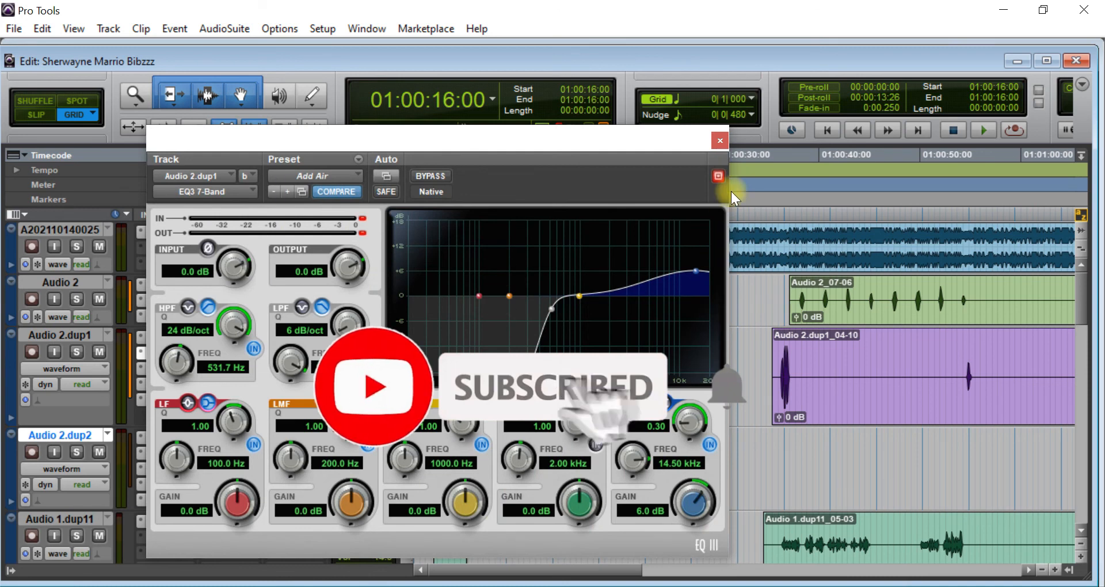
left_click(719, 141)
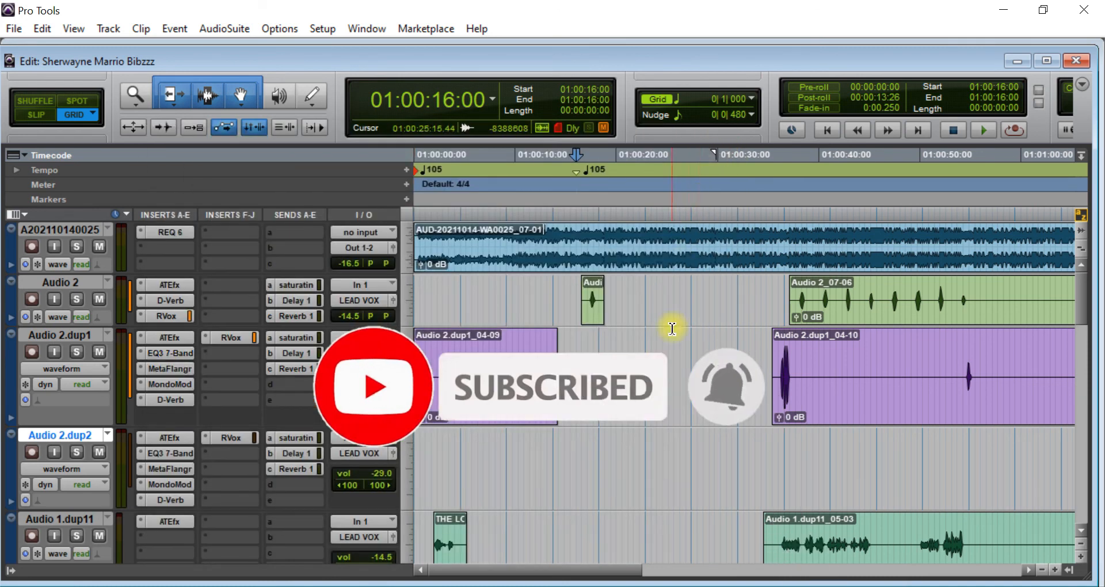
left_click(762, 215)
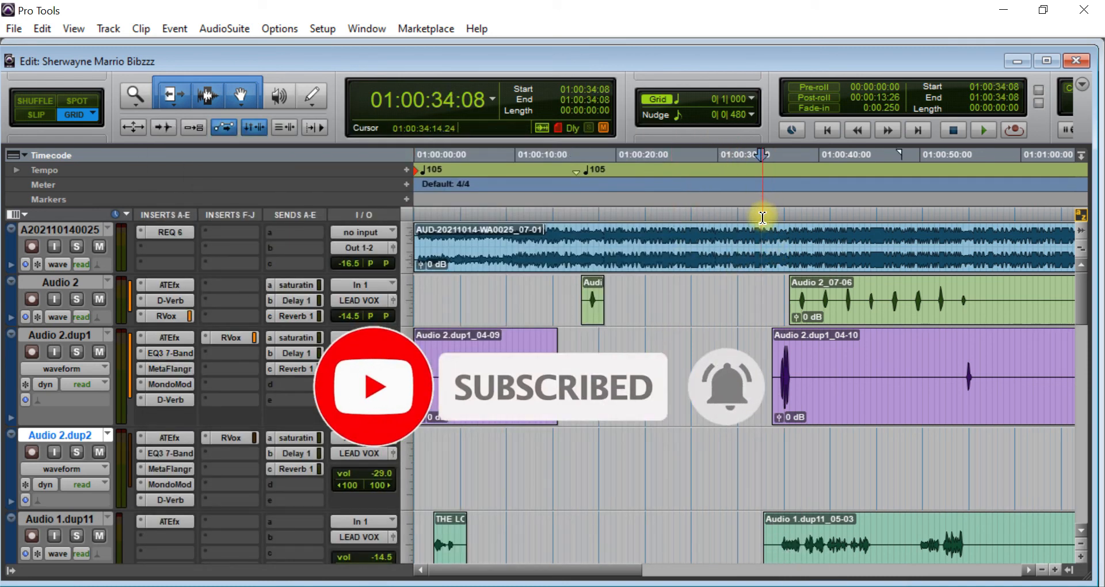
key("space")
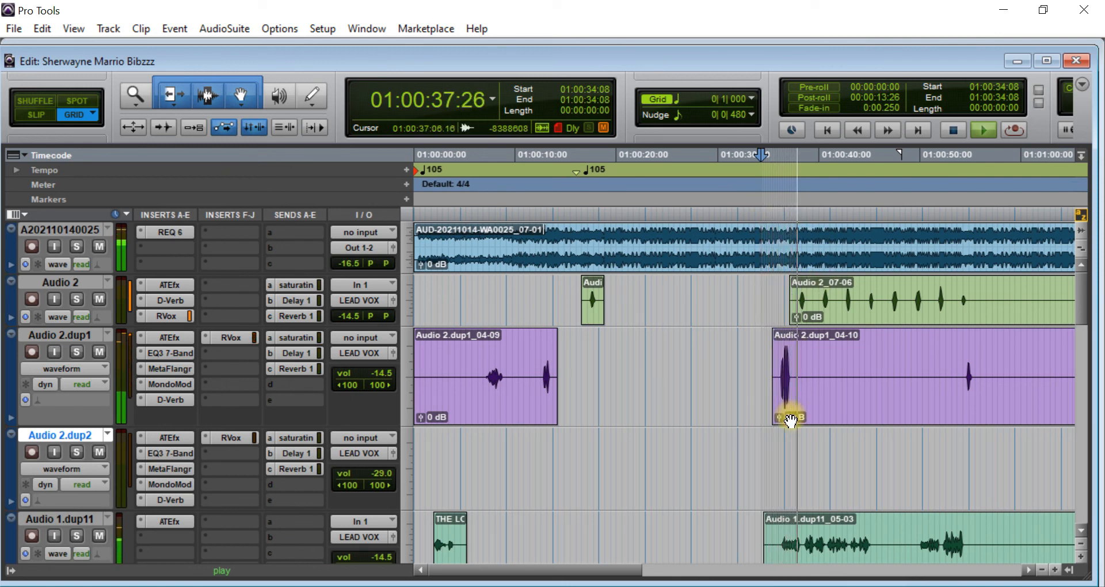
key("space")
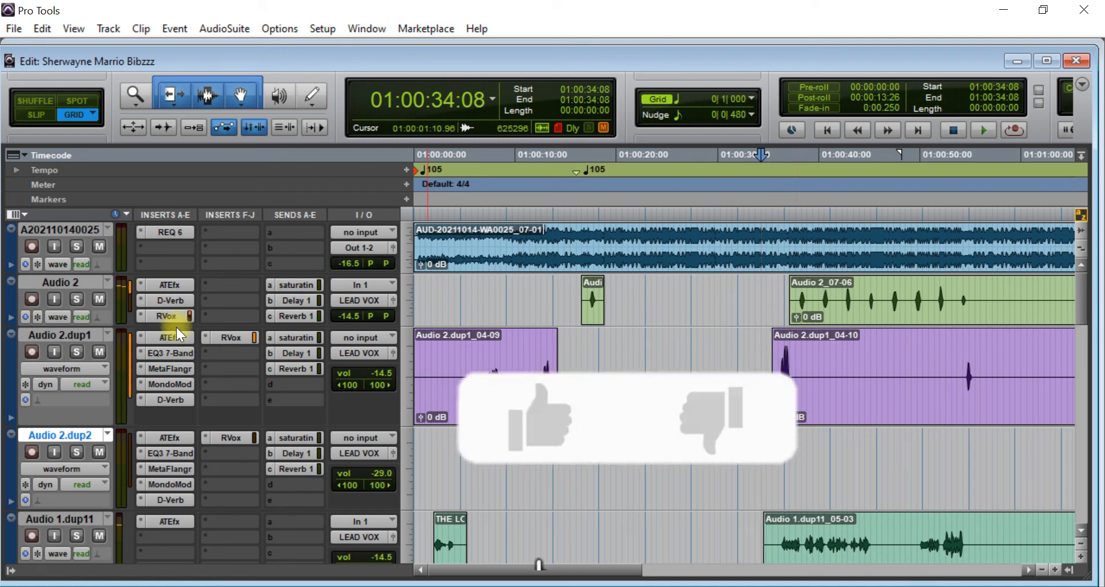
Step: Increase the height of the Audio 2 track to expose all five insert slots, inspect its D-Verb plug-in and close it
left_click_drag(176, 327, 169, 349)
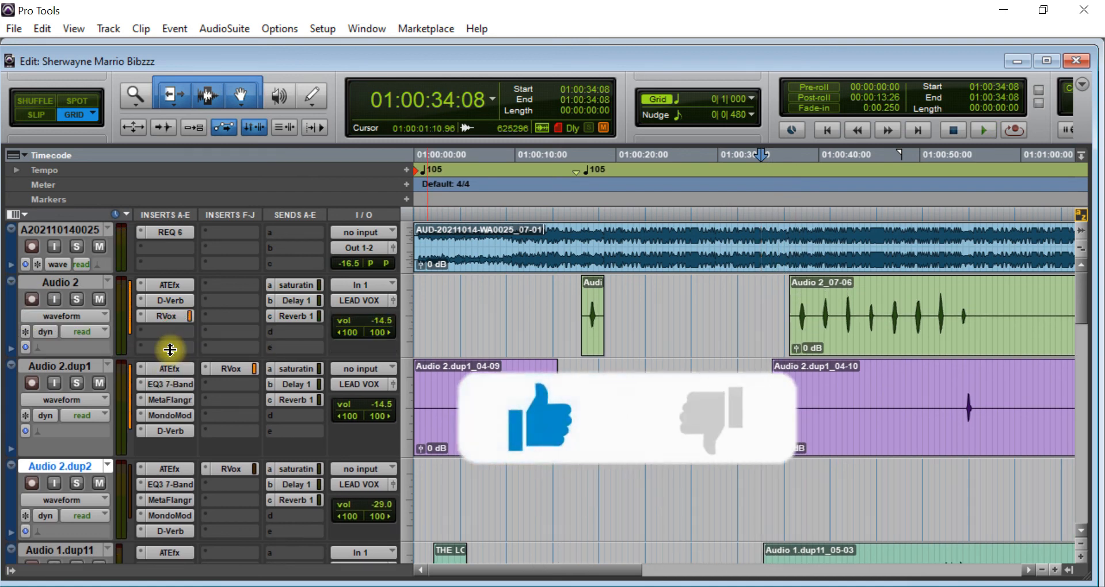
left_click(174, 299)
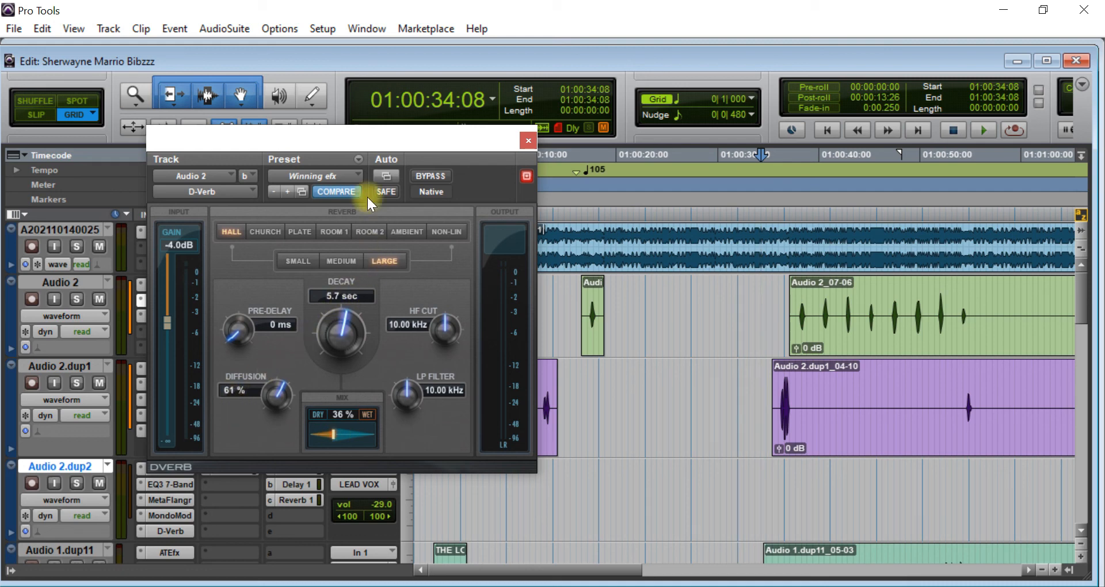
left_click(529, 142)
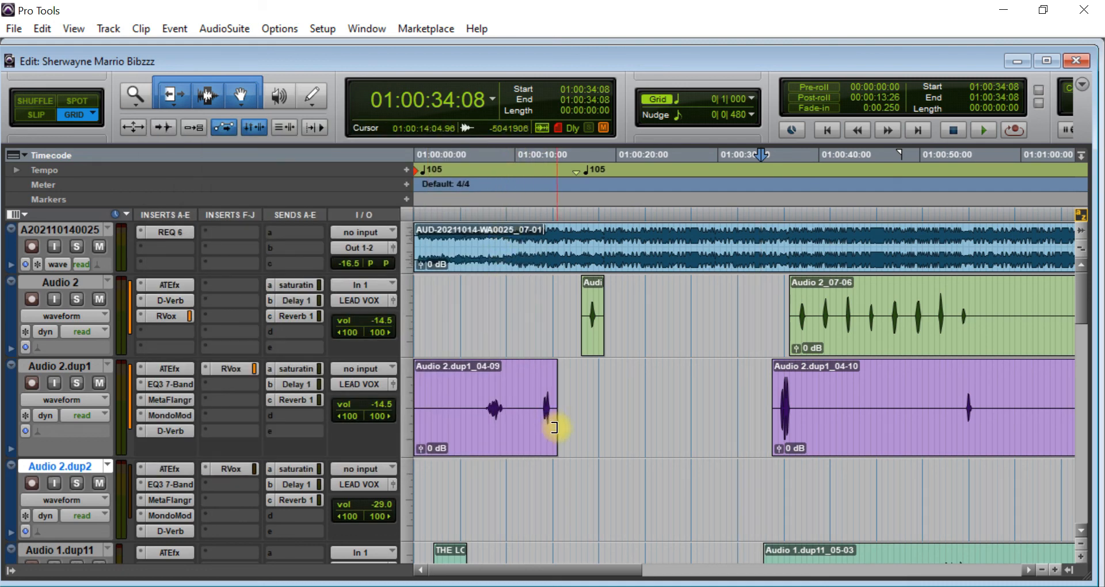
Step: Survey the full song arrangement and the remaining vocal tracks down to Audio 1.dup12
key("r")
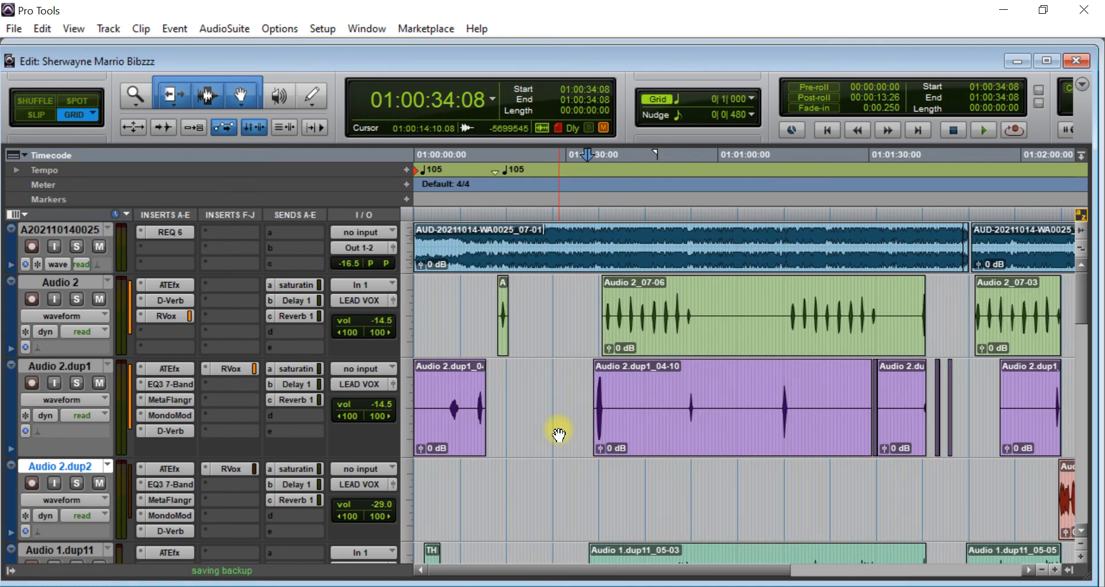
key("r")
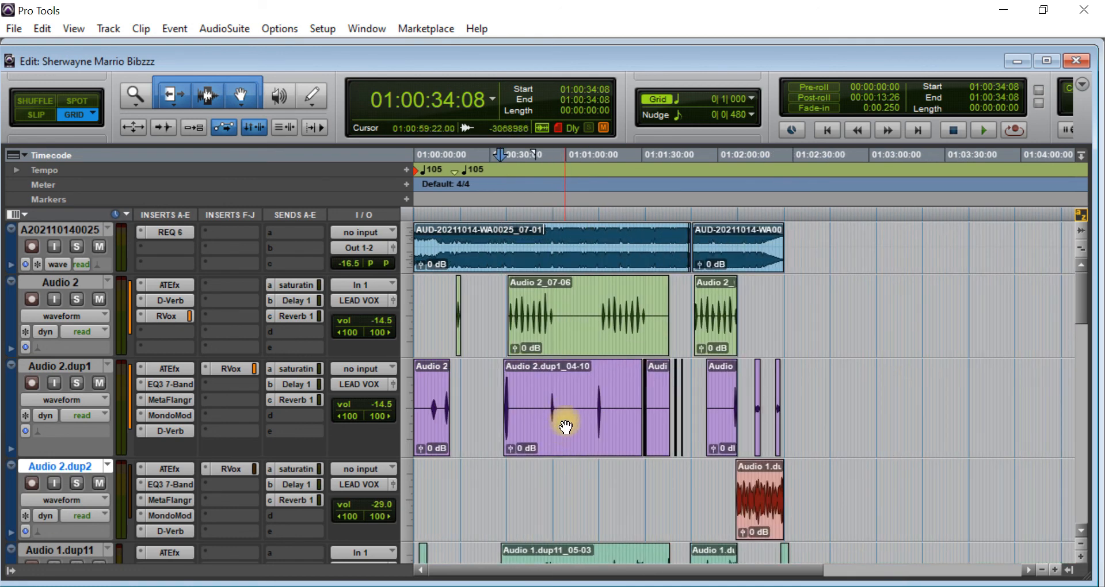
scroll(643, 421, "down", 1)
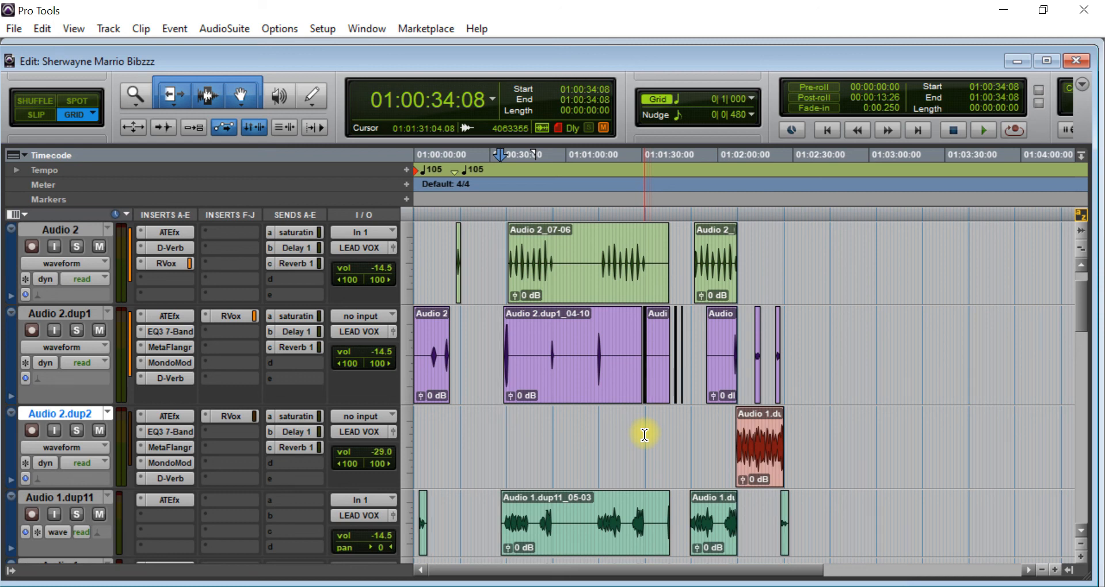
scroll(575, 463, "down", 3)
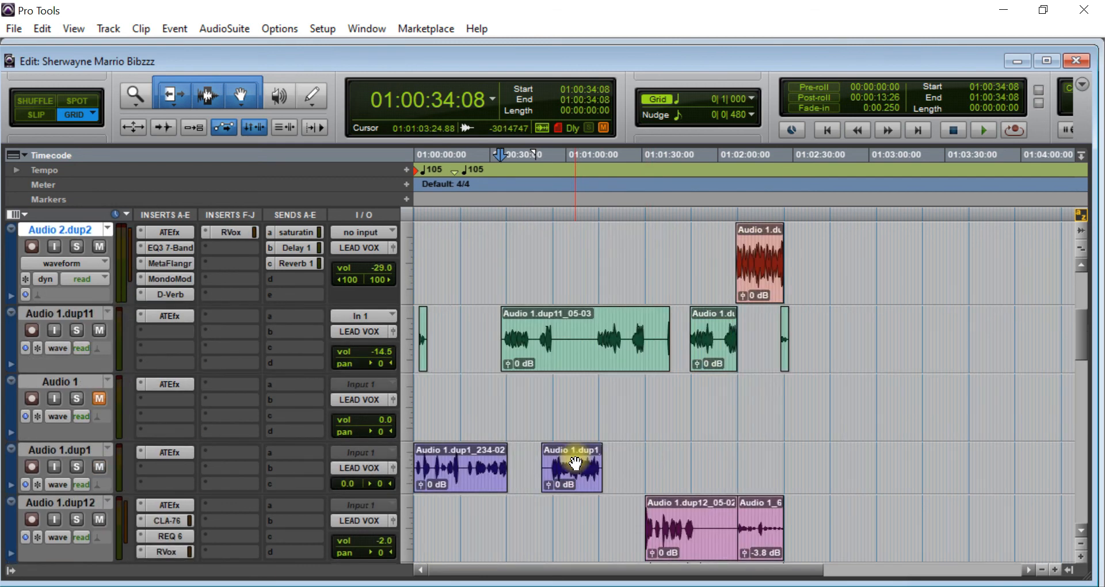